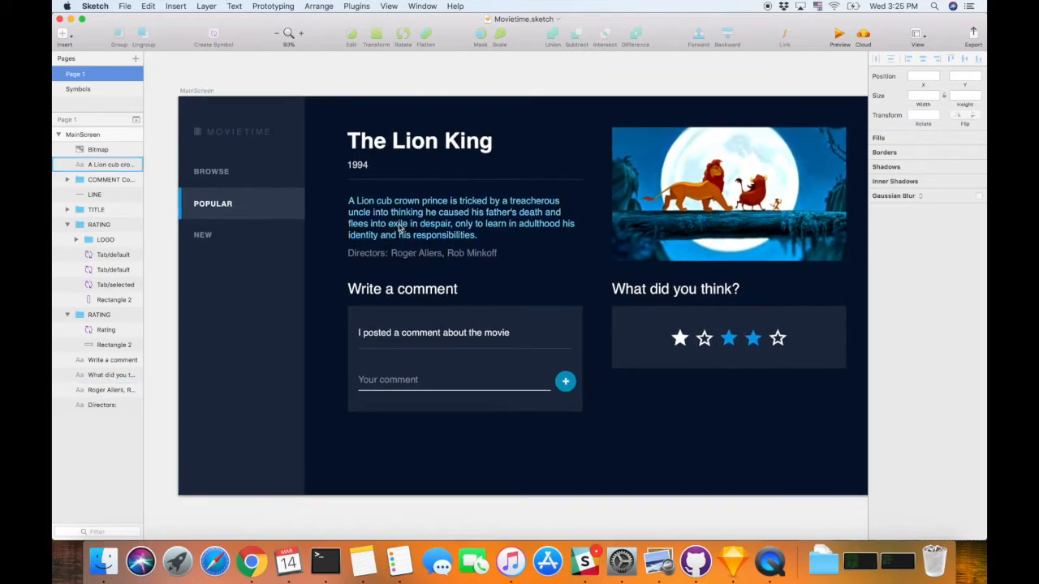
- Look over the layout of the MainScreen movie page mockup in Movietime.sketch
scroll(420, 209, down, 3)
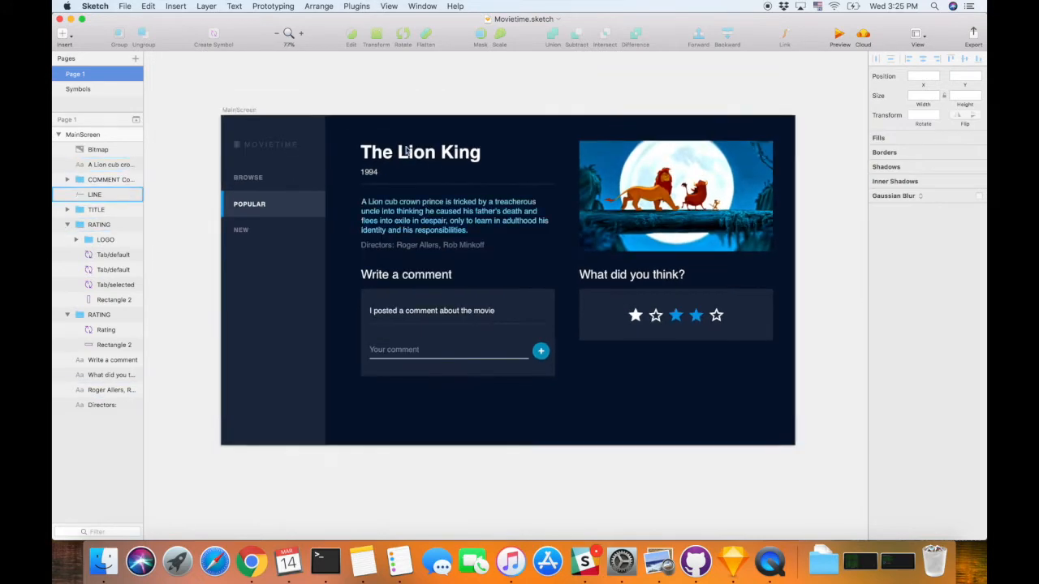
scroll(507, 177, right, 1)
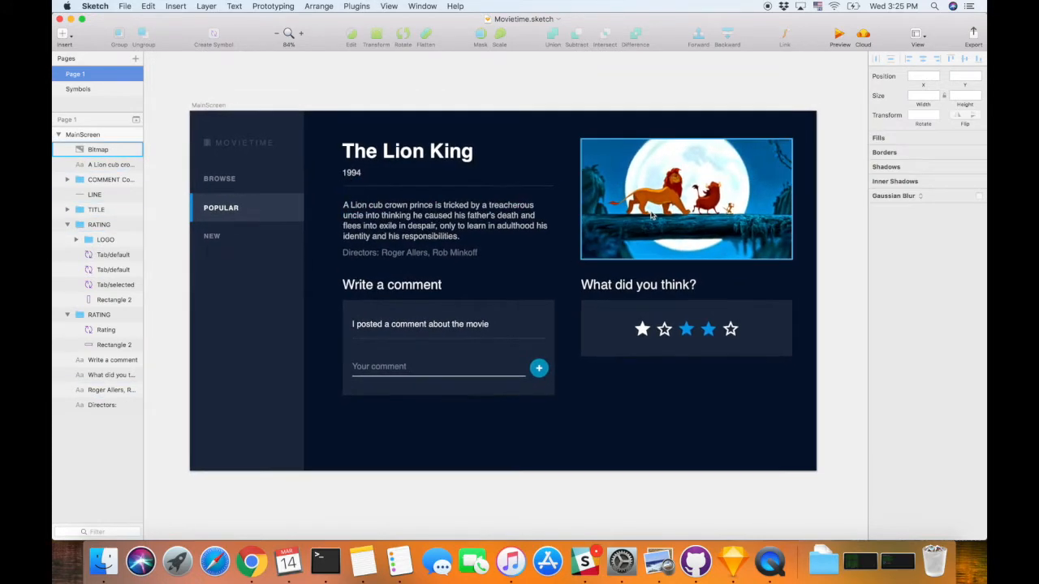
scroll(476, 252, down, 2)
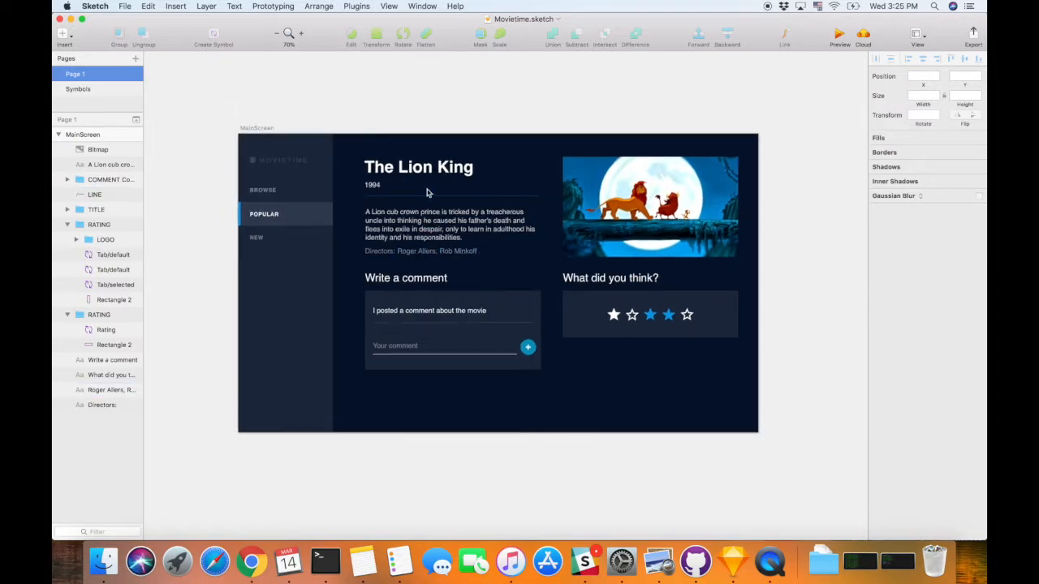
- Switch to Pagedraw in the browser and examine the Star, Rating, Tab and SubmittableInput components in the movie-tutorial project's master doc
key(ctrl+Right)
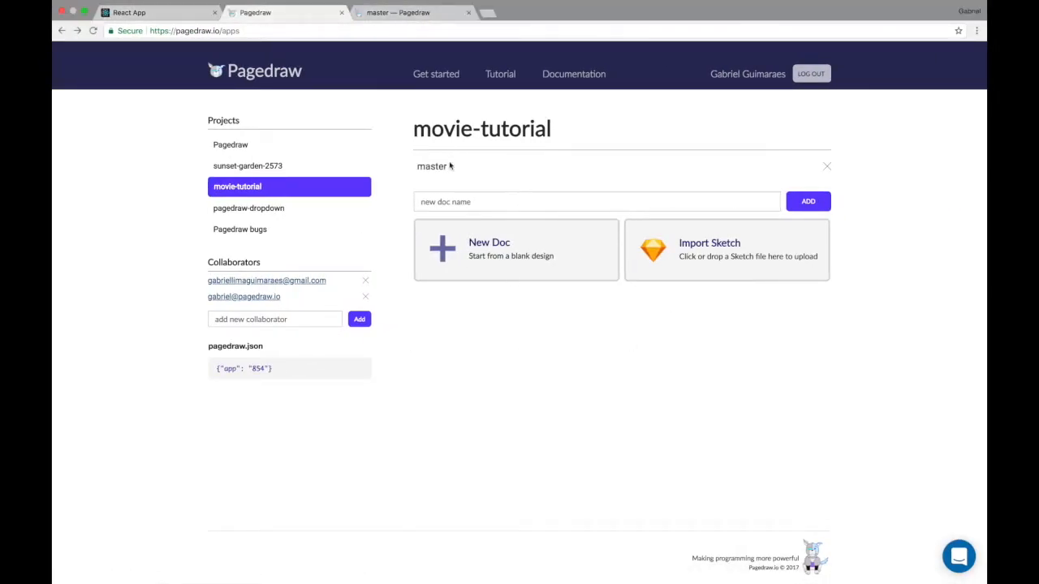
click(446, 168)
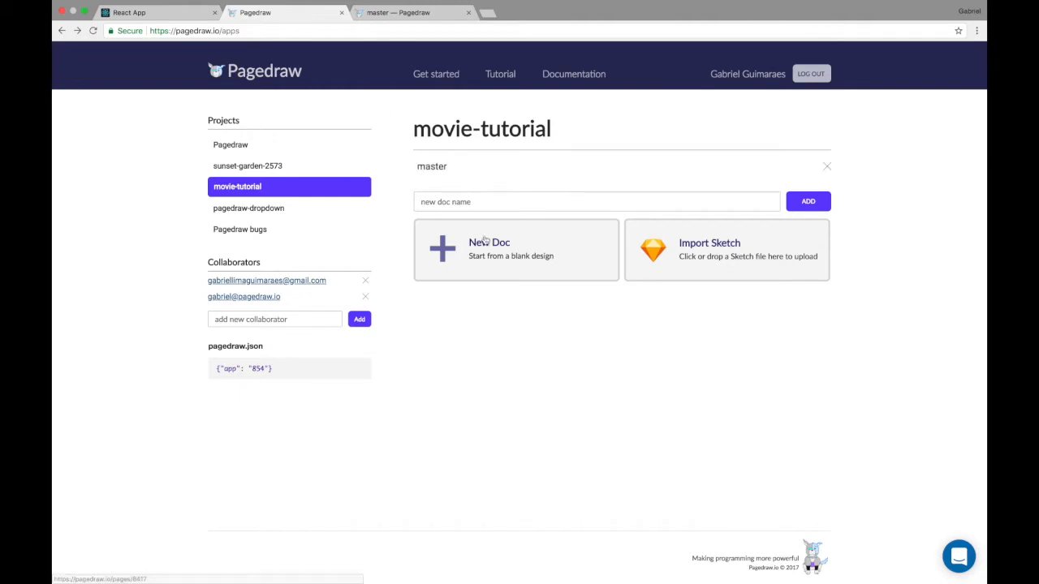
click(411, 13)
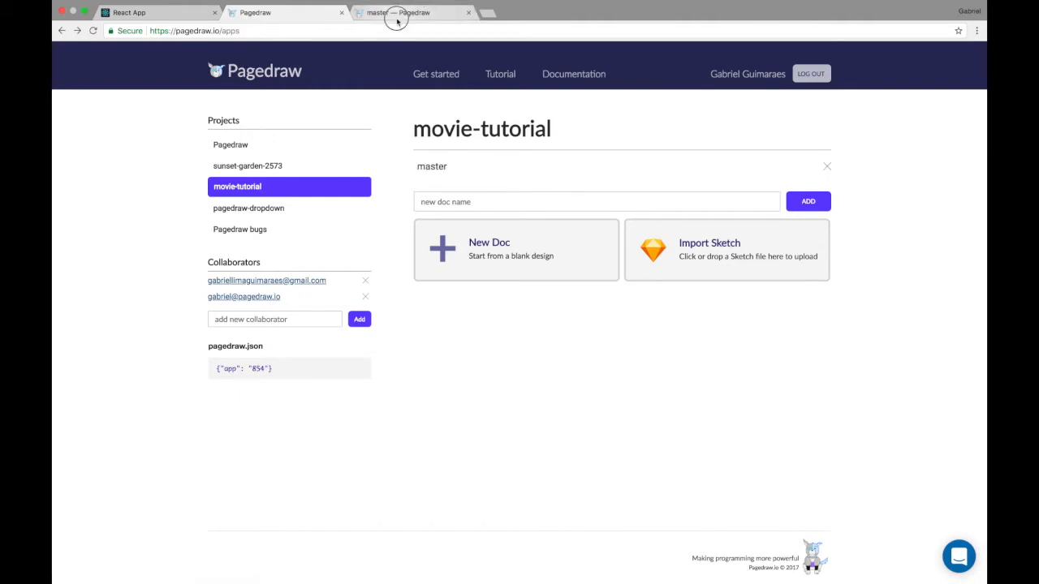
drag(203, 174, 753, 443)
click(642, 422)
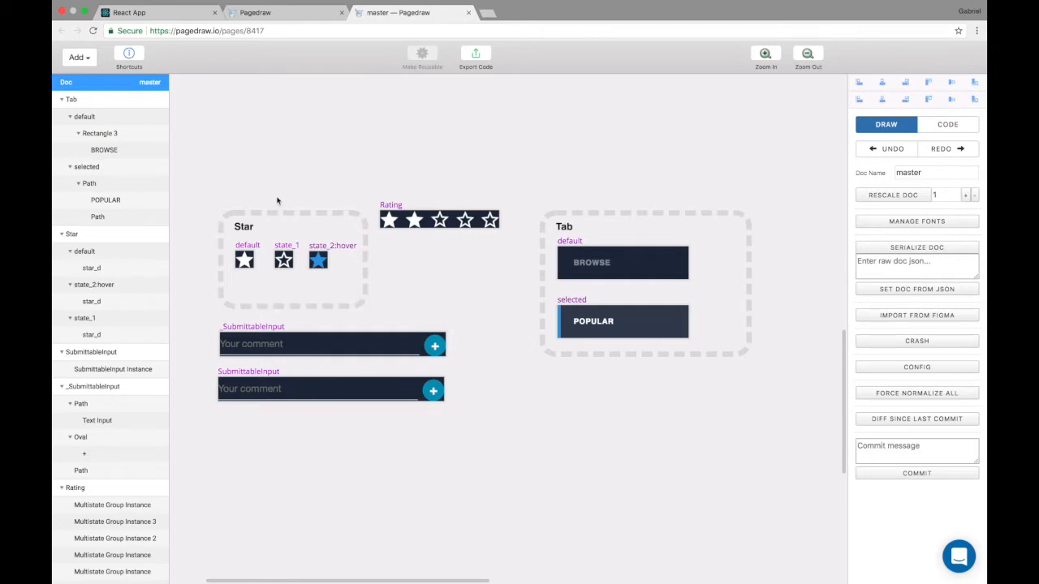
scroll(469, 278, up, 2)
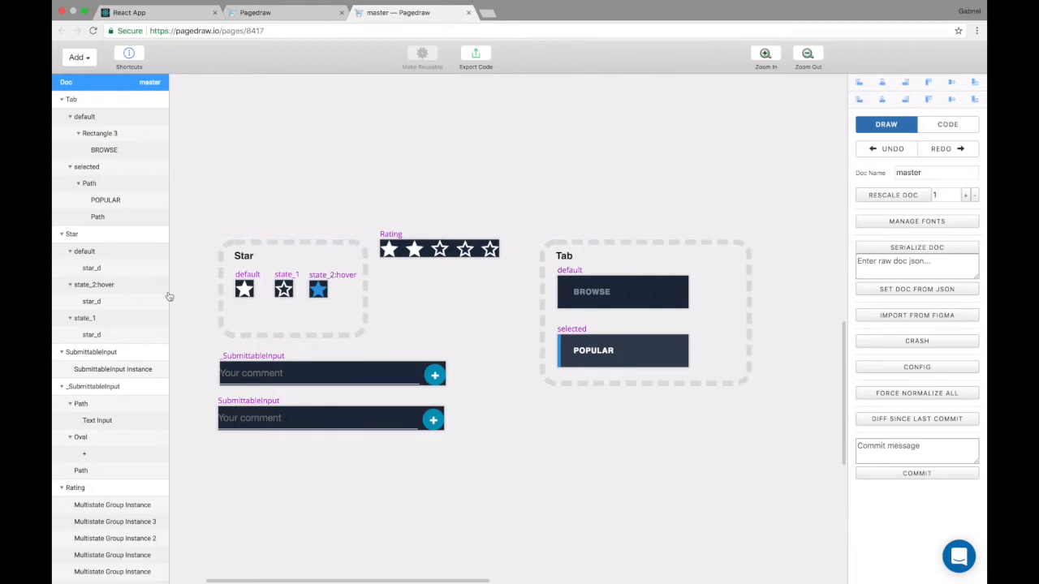
scroll(341, 296, up, 1)
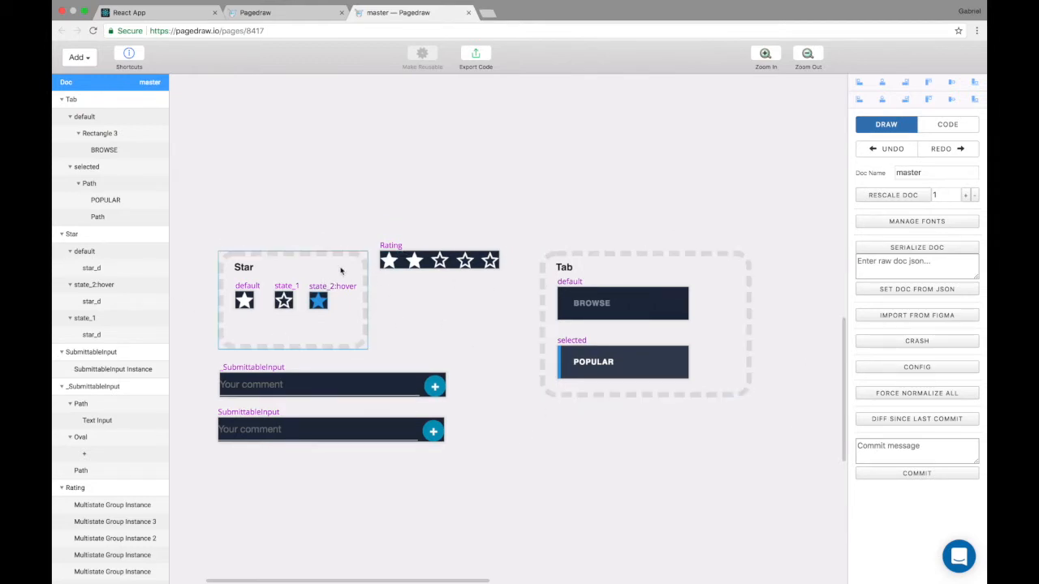
scroll(389, 283, up, 5)
scroll(389, 284, down, 2)
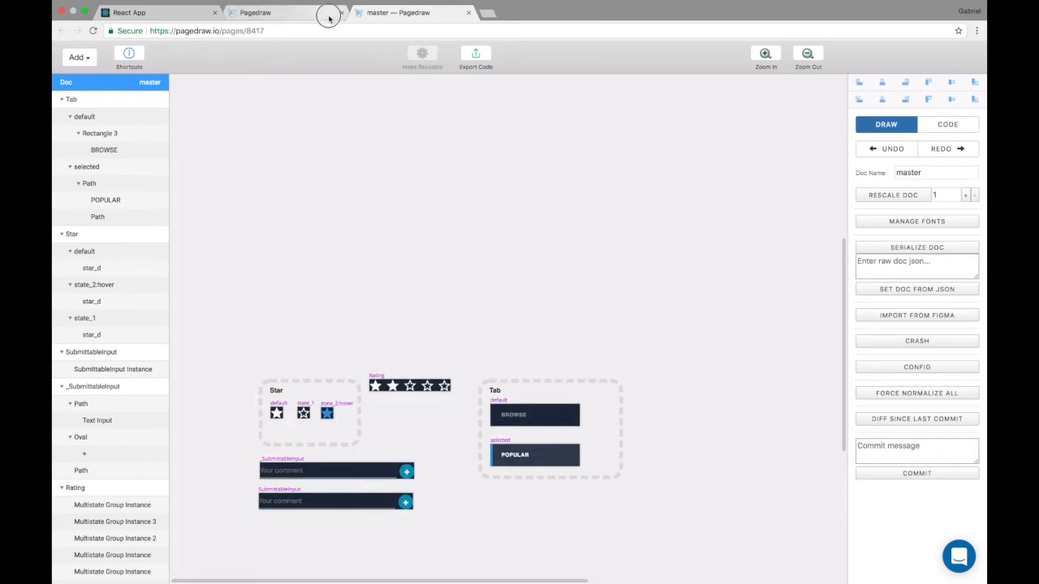
- Import Movietime.sketch from Sketch into the movie-tutorial project in Pagedraw
click(329, 18)
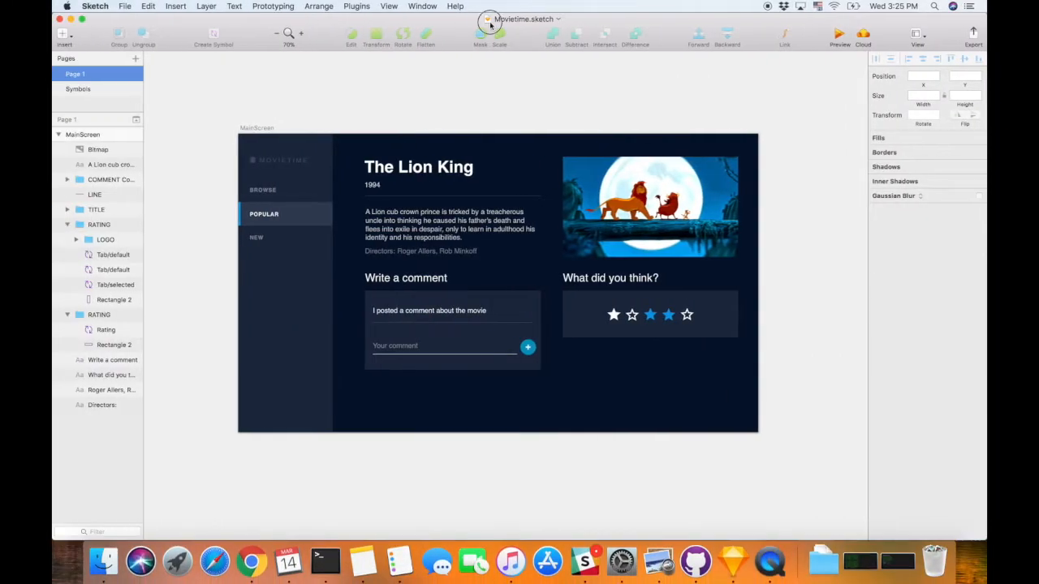
drag(491, 24, 545, 63)
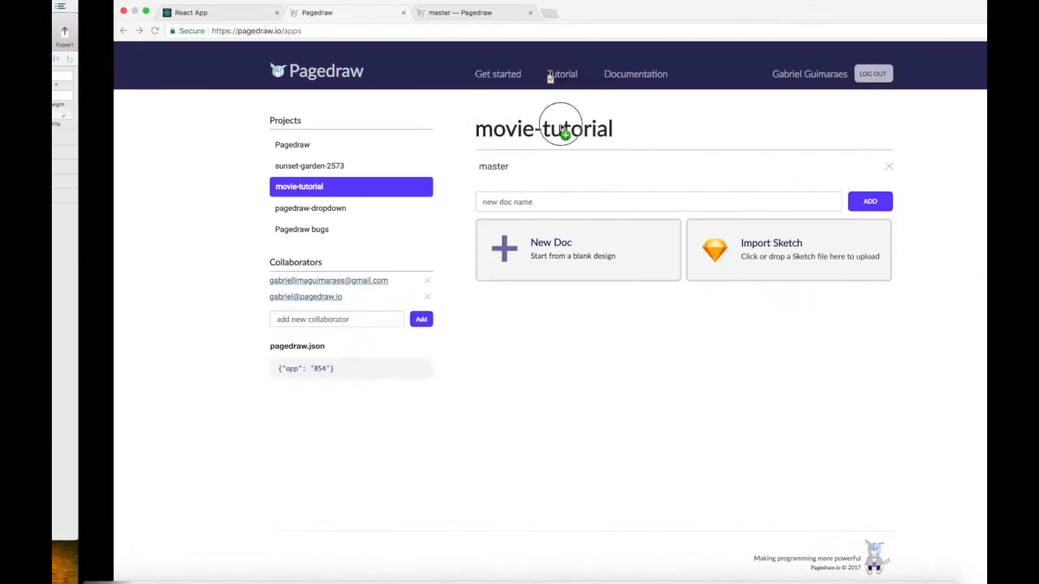
mouse_move(557, 122)
mouse_down()
mouse_move(665, 253)
mouse_move(689, 259)
mouse_up()
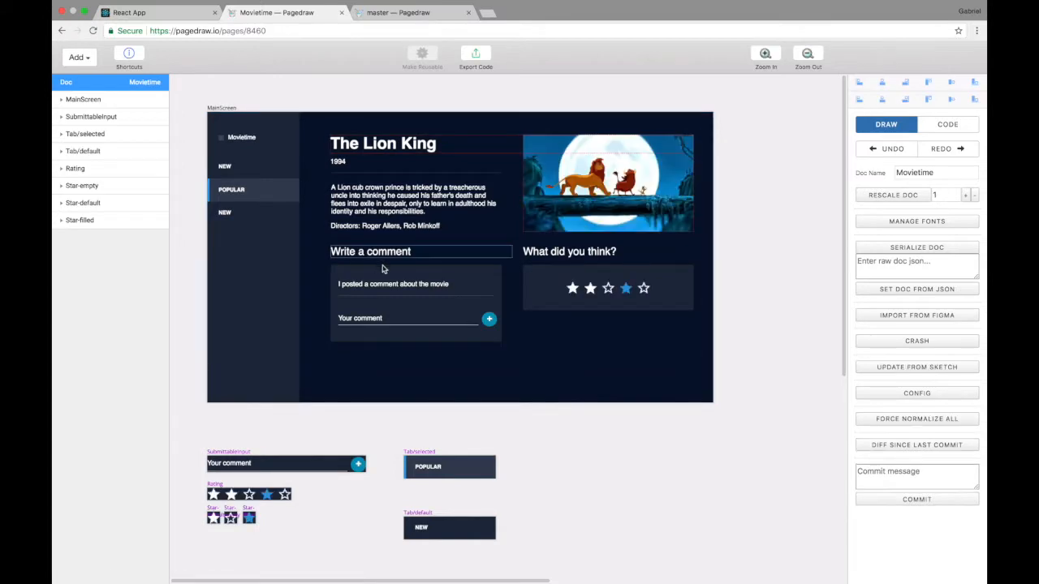
- Copy the MainScreen artboard from the Movietime doc into the master doc and place it above the existing components
click(213, 111)
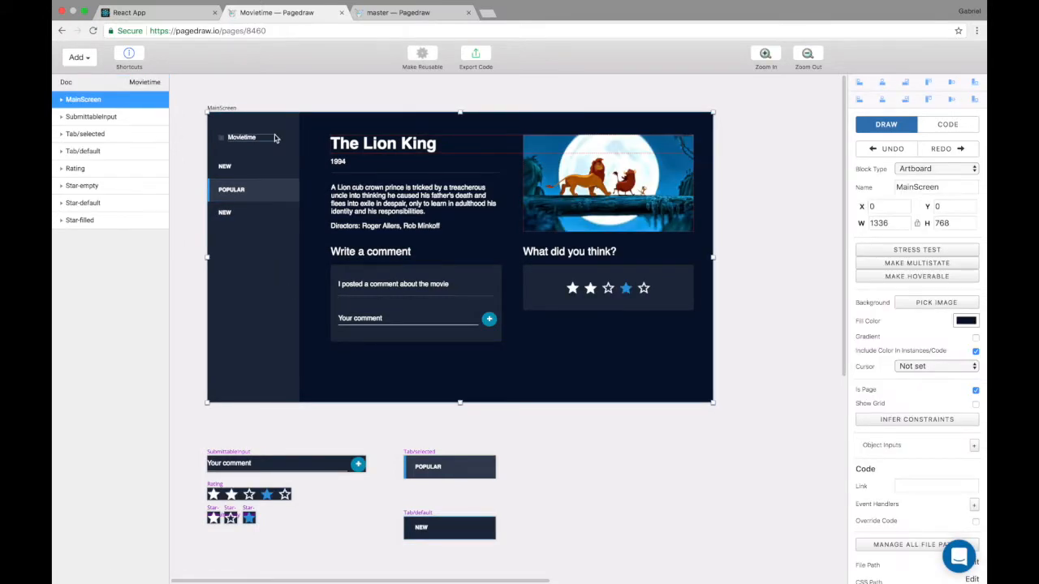
click(397, 12)
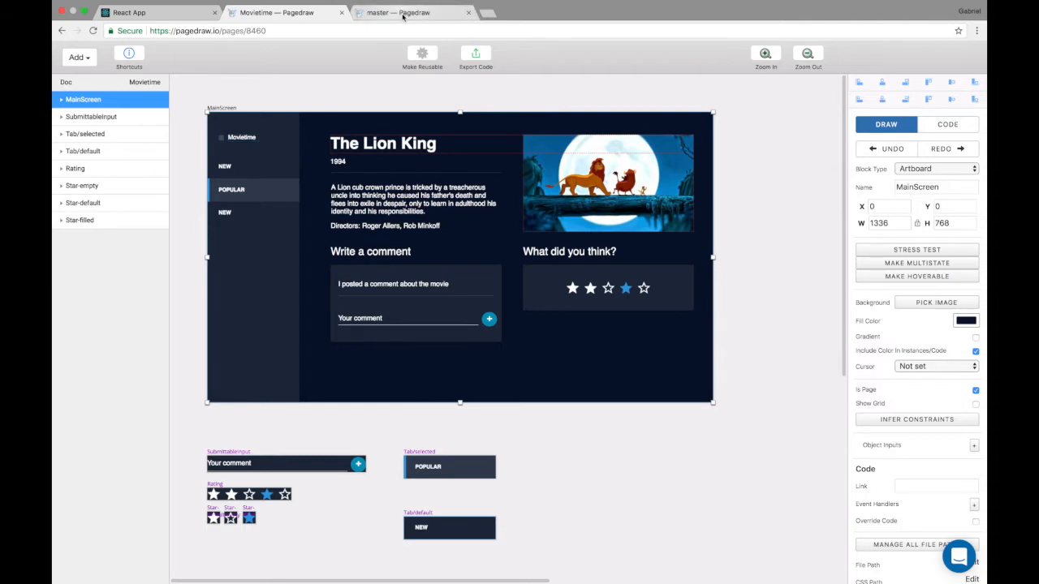
key(super+v)
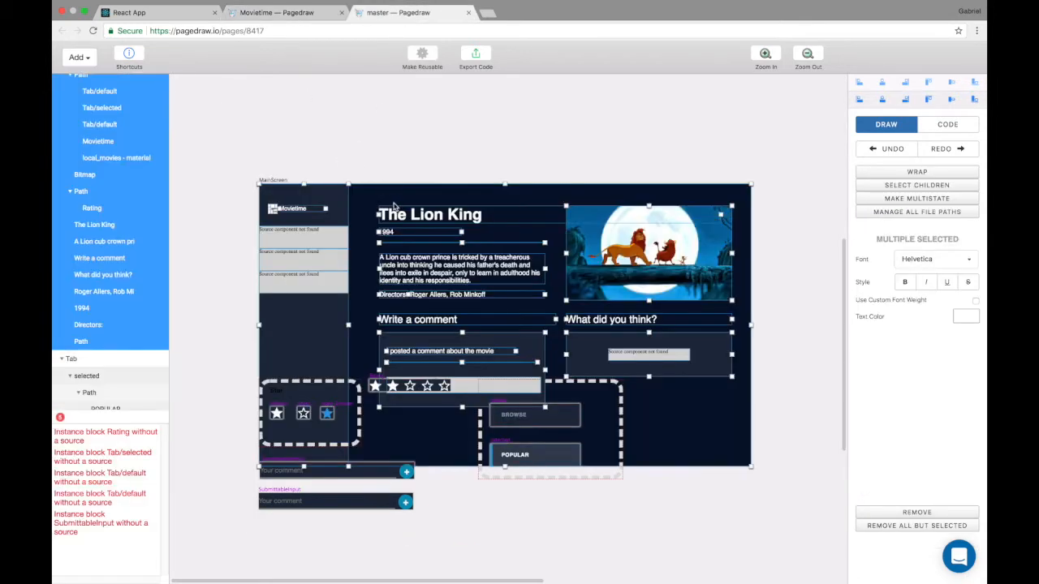
drag(390, 181, 344, 91)
scroll(385, 153, down, 2)
scroll(384, 162, up, 1)
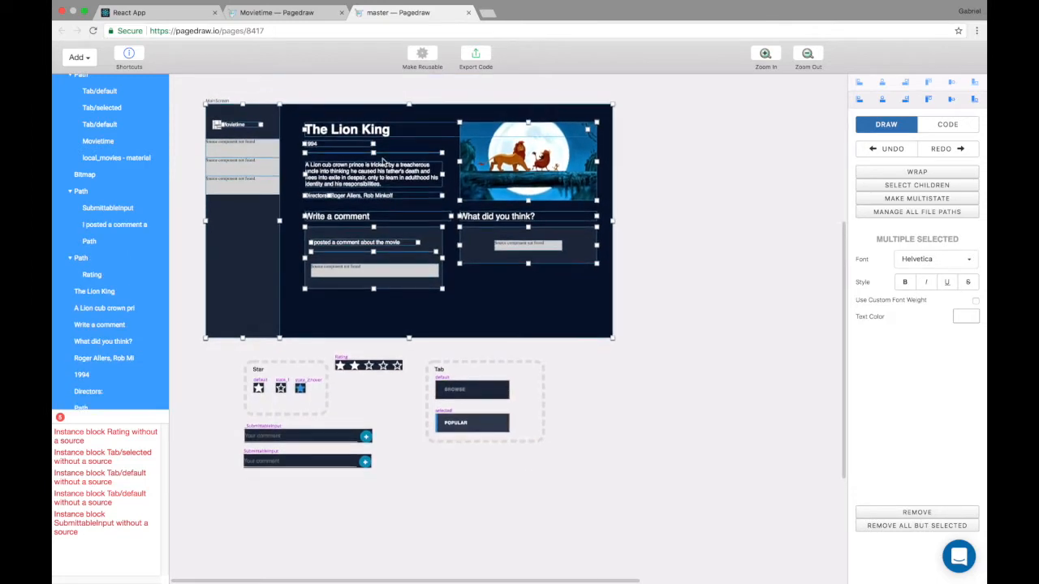
click(674, 184)
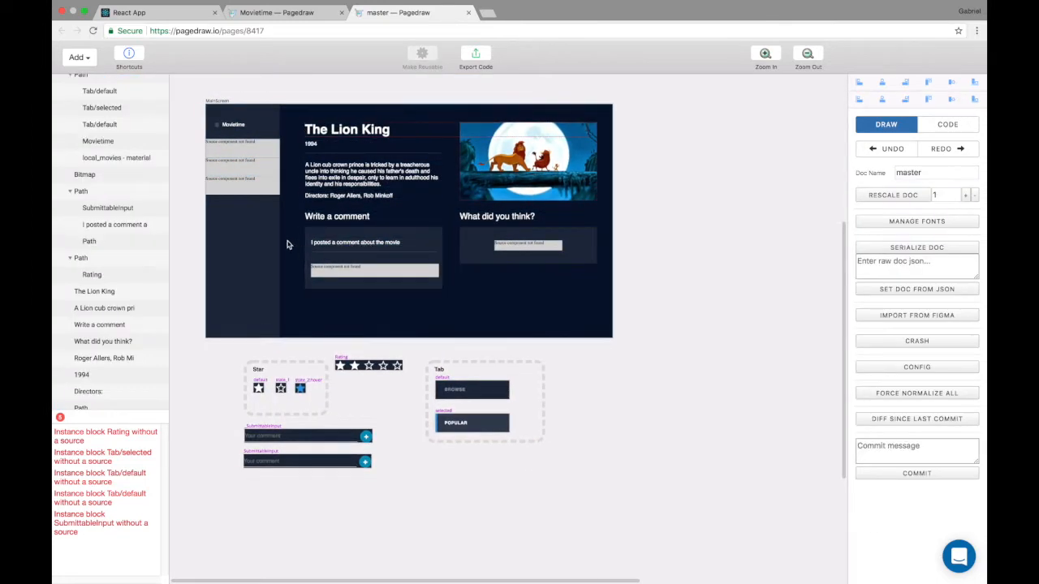
- Compare the component artboards imported into the Movietime doc with the Star, Rating, Tab and SubmittableInput components in the master doc
scroll(228, 161, up, 3)
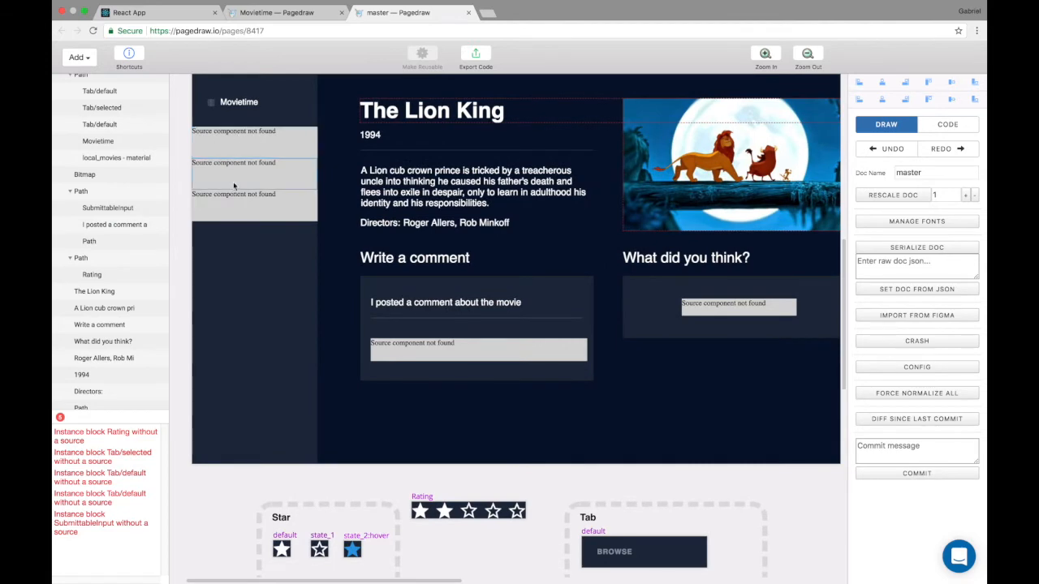
click(276, 13)
scroll(321, 387, down, 3)
drag(196, 387, 531, 523)
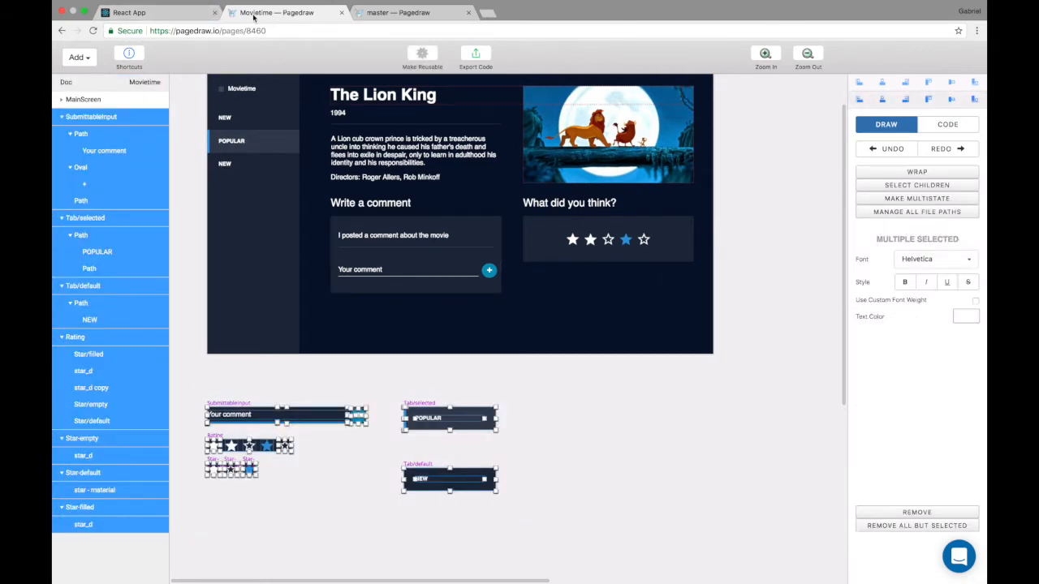
click(373, 13)
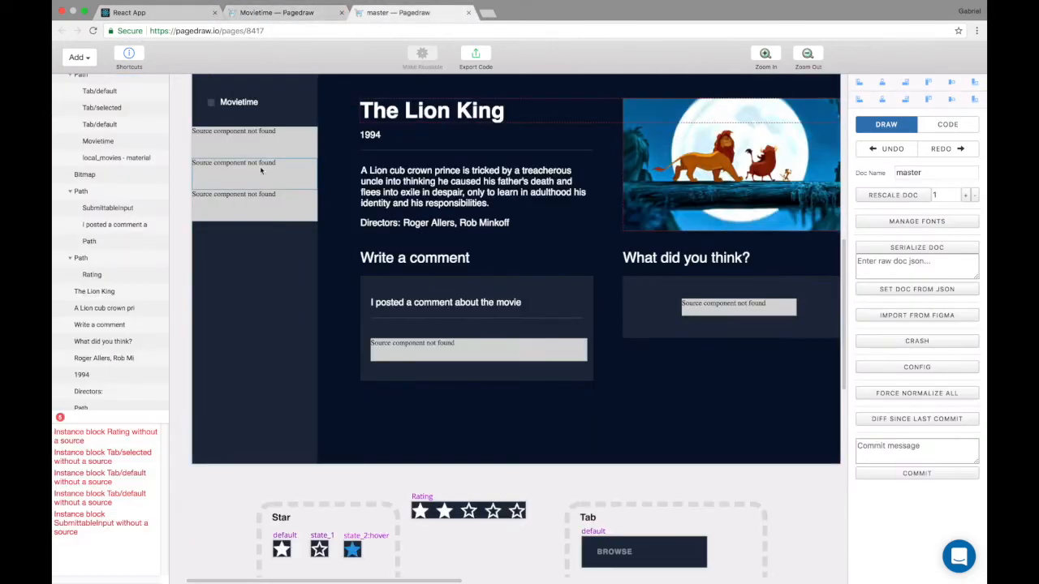
scroll(329, 359, down, 5)
drag(212, 252, 767, 533)
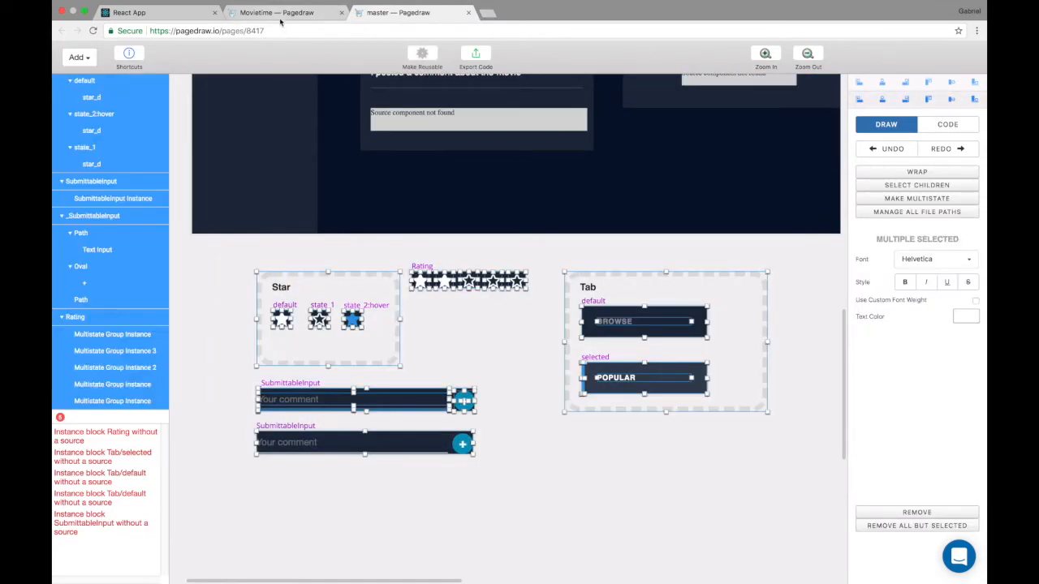
click(280, 15)
drag(194, 389, 549, 553)
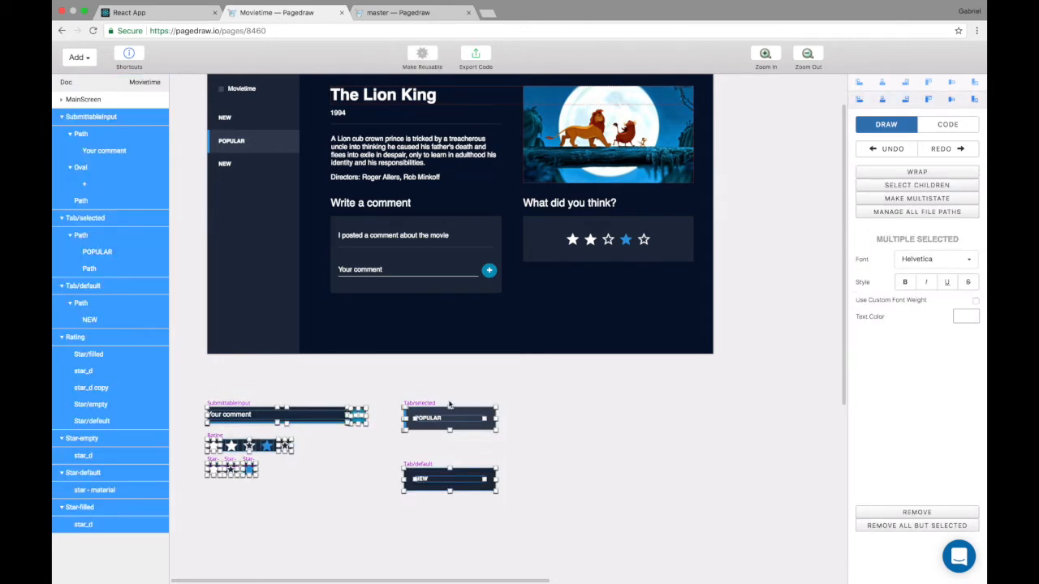
click(374, 13)
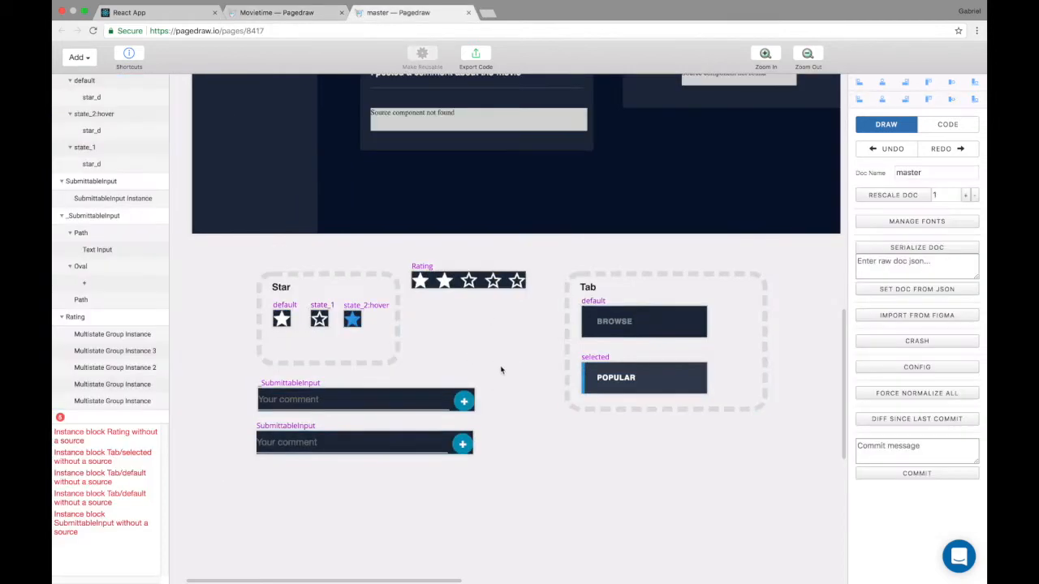
- Set the block type of the source-less block under "What did you think?" in master's MainScreen to Rating
scroll(412, 268, down, 5)
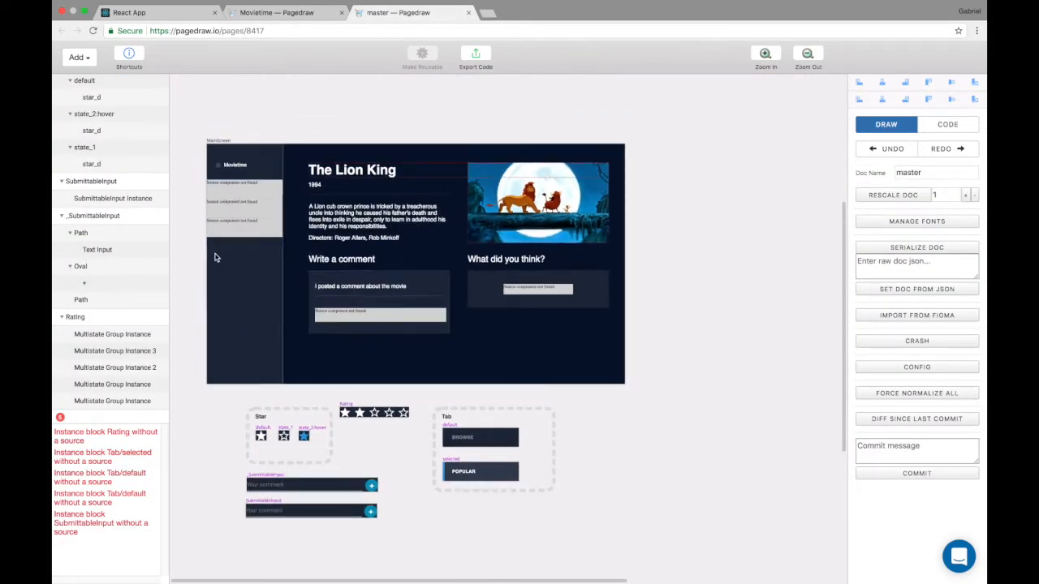
click(237, 185)
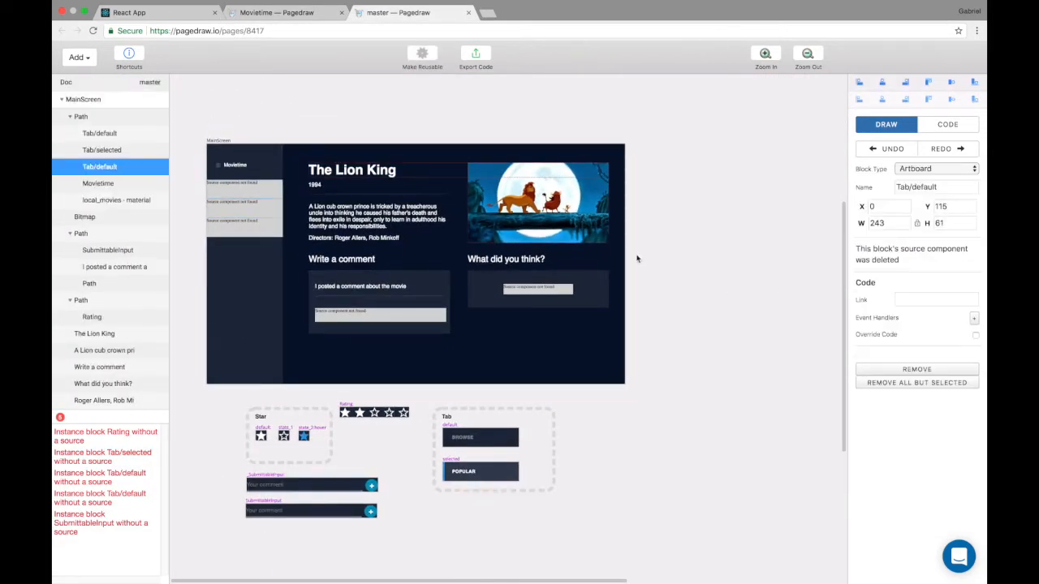
click(537, 288)
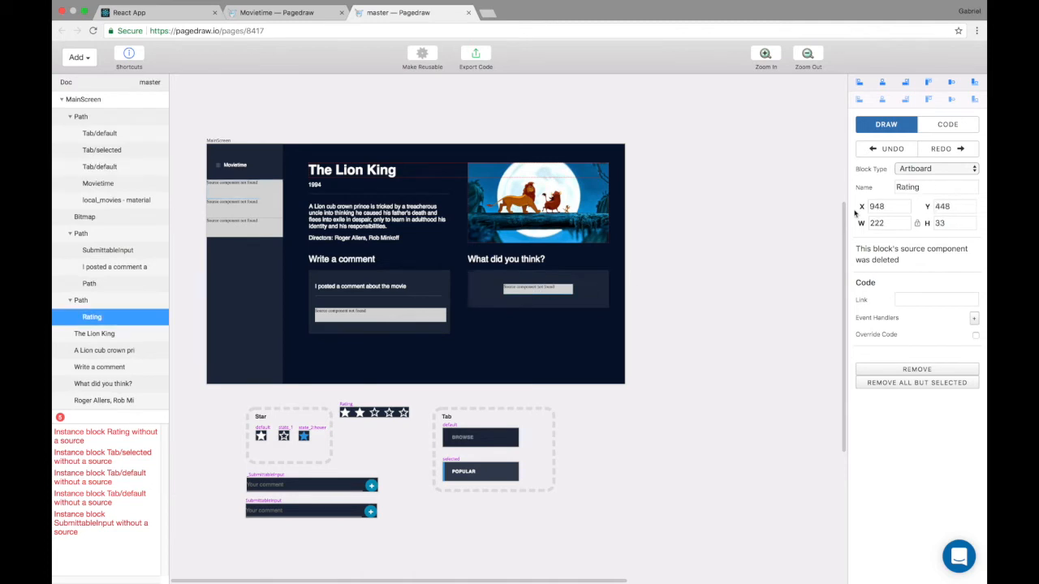
click(923, 171)
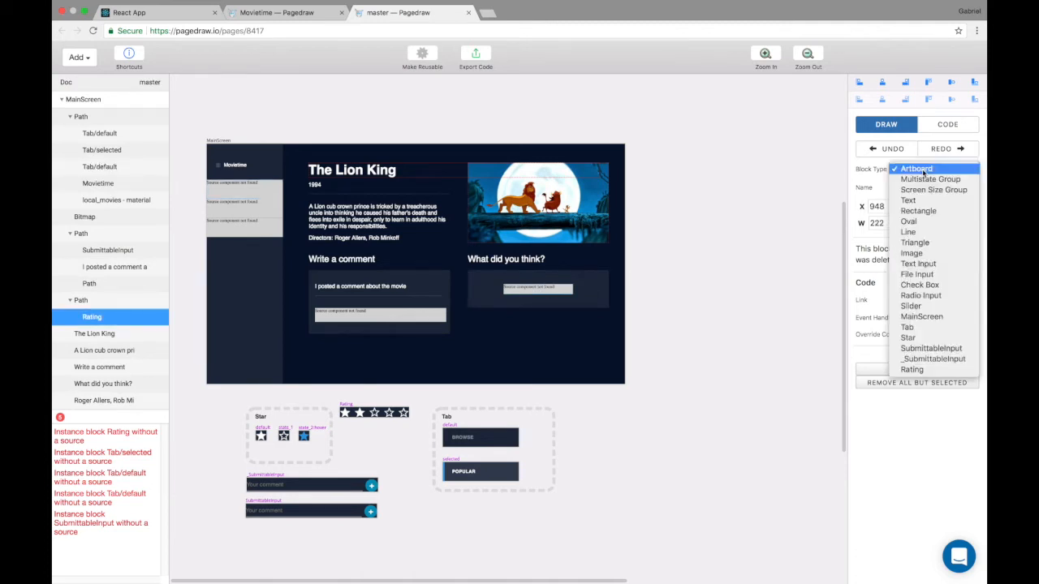
click(912, 370)
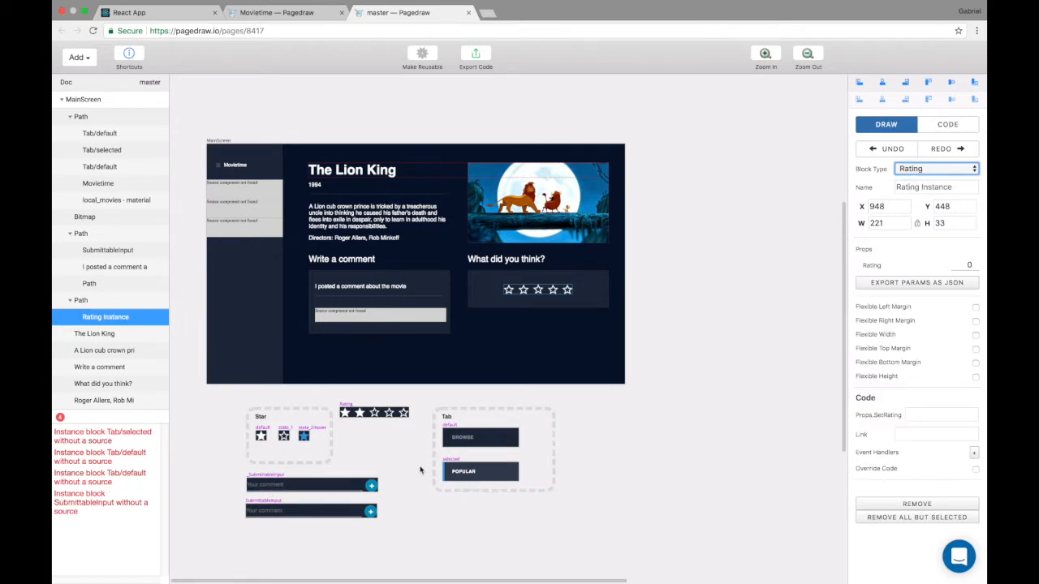
- Set the block type of the source-less block in the "Write a comment" card to SubmittableInput
click(414, 315)
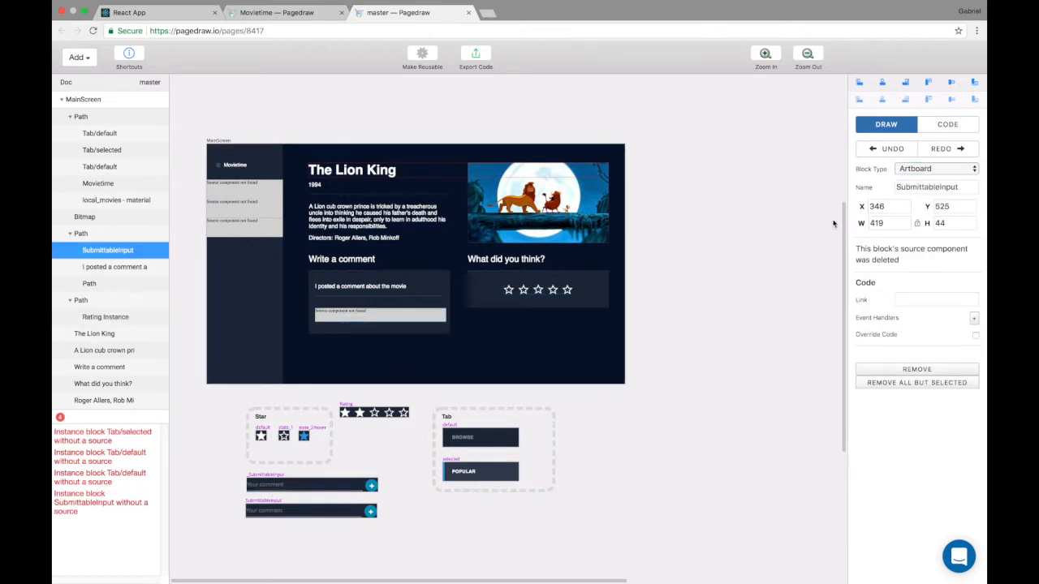
click(963, 171)
click(931, 348)
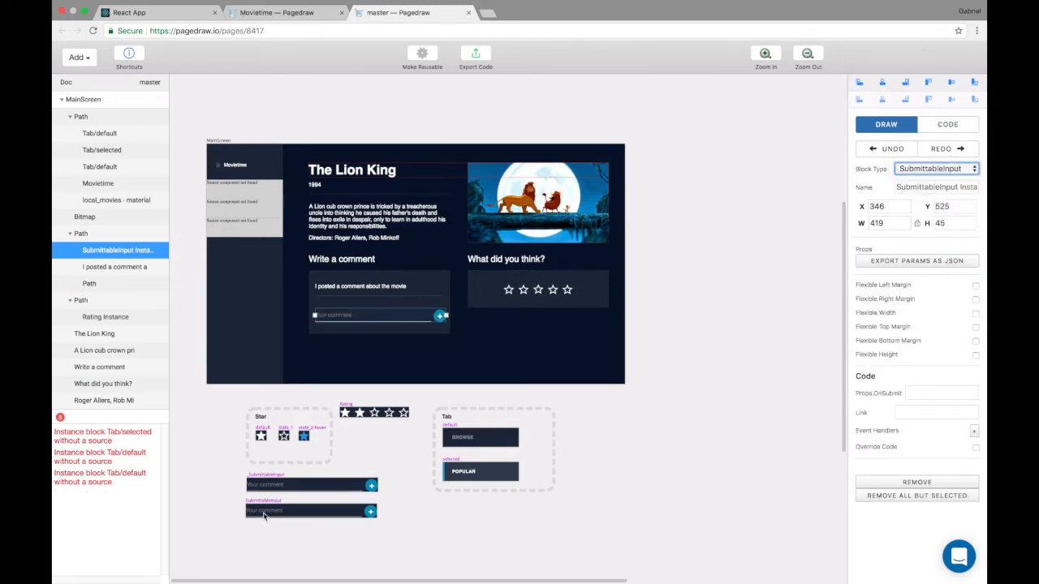
- Set the block type of all three source-less blocks in MainScreen's sidebar to Tab
scroll(227, 193, up, 3)
click(227, 194)
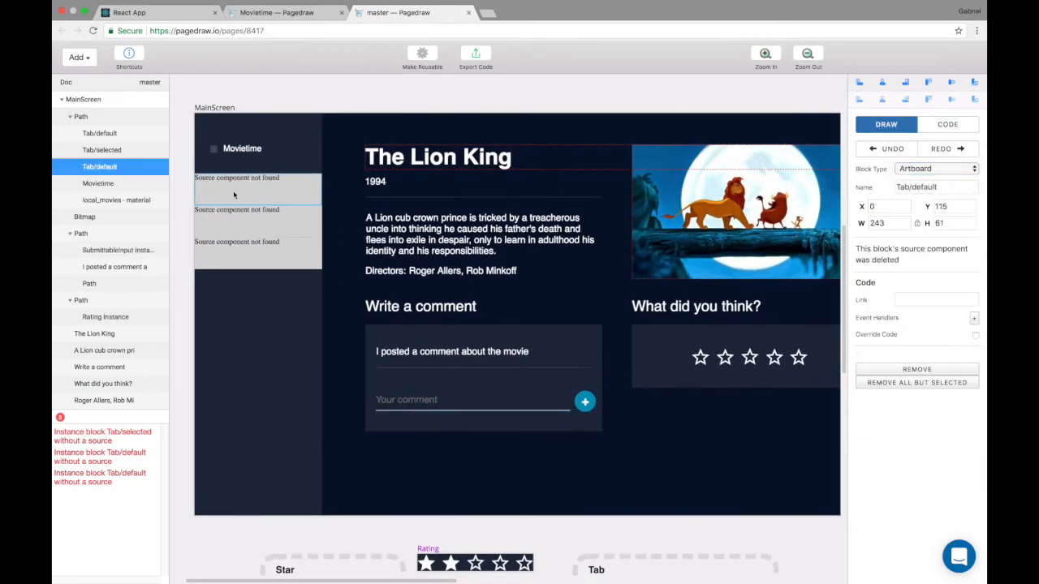
click(973, 168)
click(917, 328)
click(260, 222)
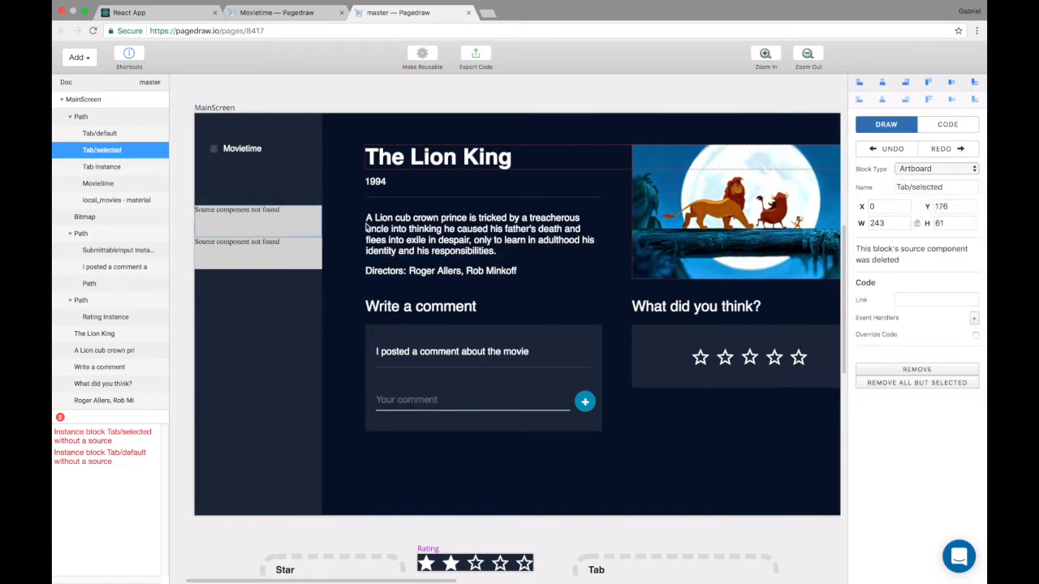
click(967, 168)
click(917, 328)
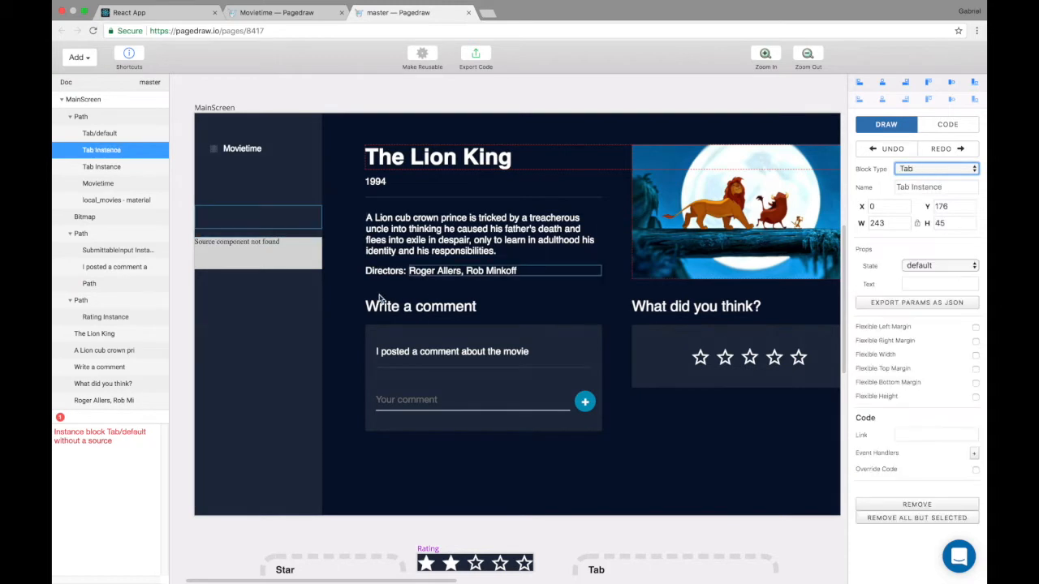
click(252, 251)
click(948, 172)
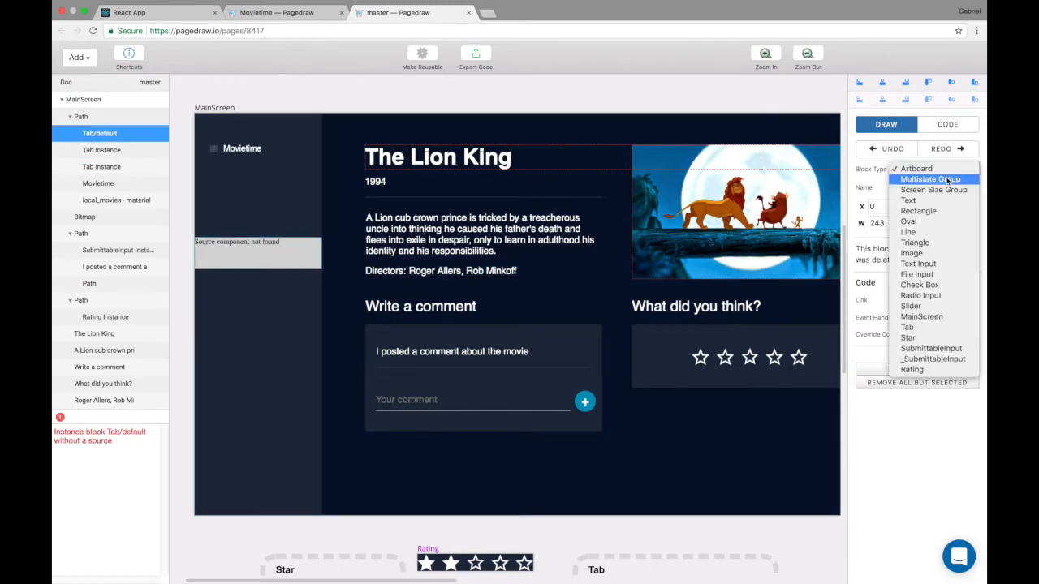
click(908, 327)
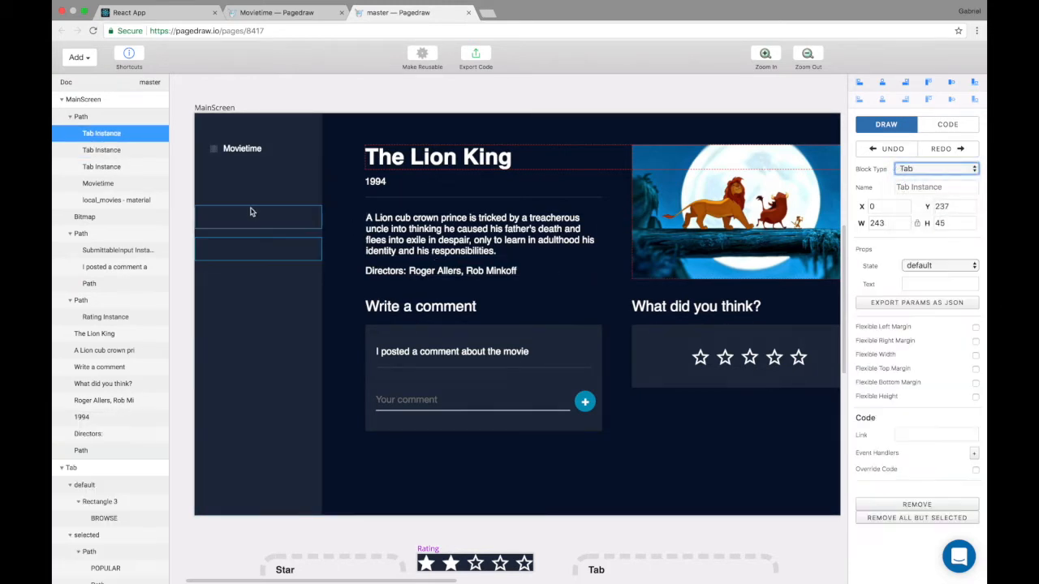
- Set the middle sidebar tab's text to POPULAR and its state to selected
click(917, 283)
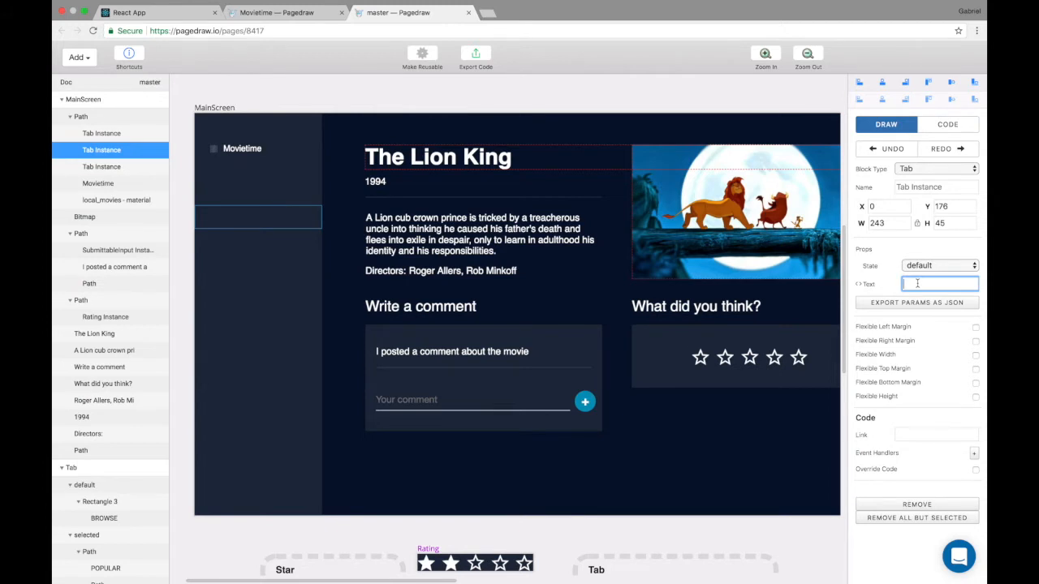
text(POPULAR)
click(928, 268)
click(933, 277)
- Set the lowest sidebar tab's text to BROWSE and the uppermost tab's text to NEW
click(267, 257)
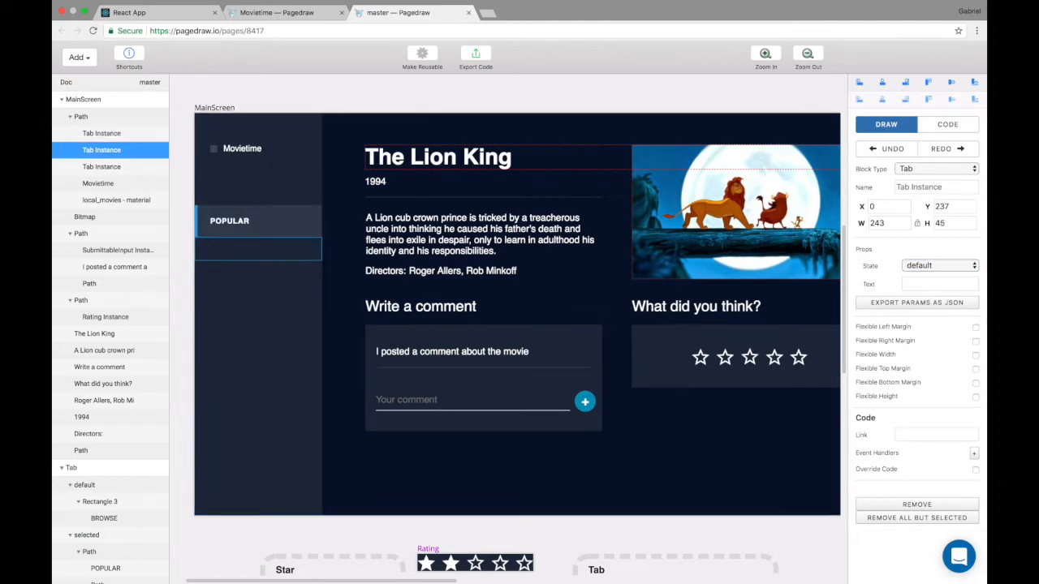
click(937, 284)
text(BROWSE)
click(225, 185)
click(947, 286)
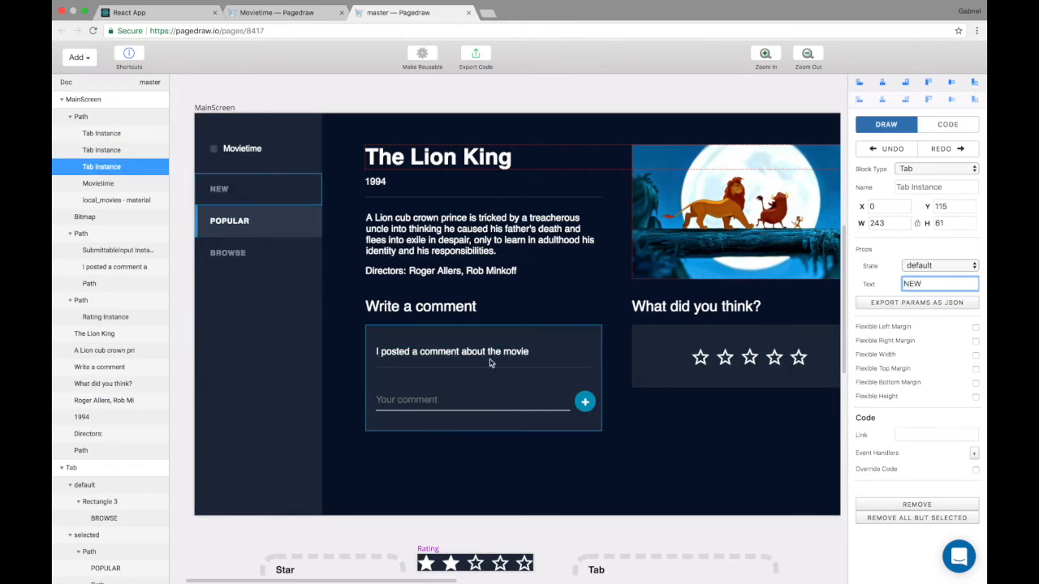
- Inspect MainScreen's layout up close, checking where the red-outlined title block overlaps the movie image
scroll(492, 362, down, 5)
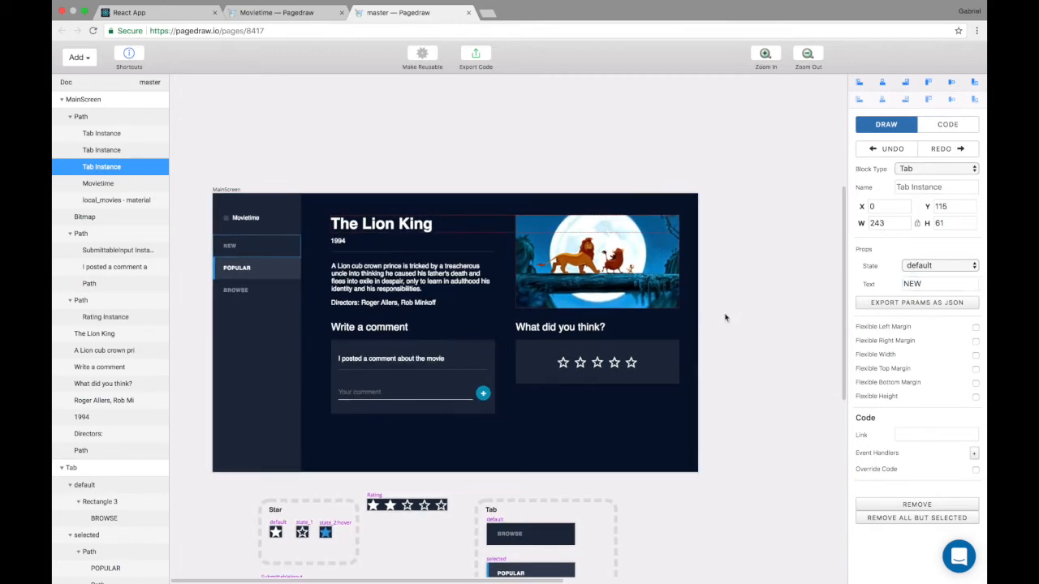
click(718, 315)
scroll(518, 329, up, 3)
scroll(520, 333, up, 2)
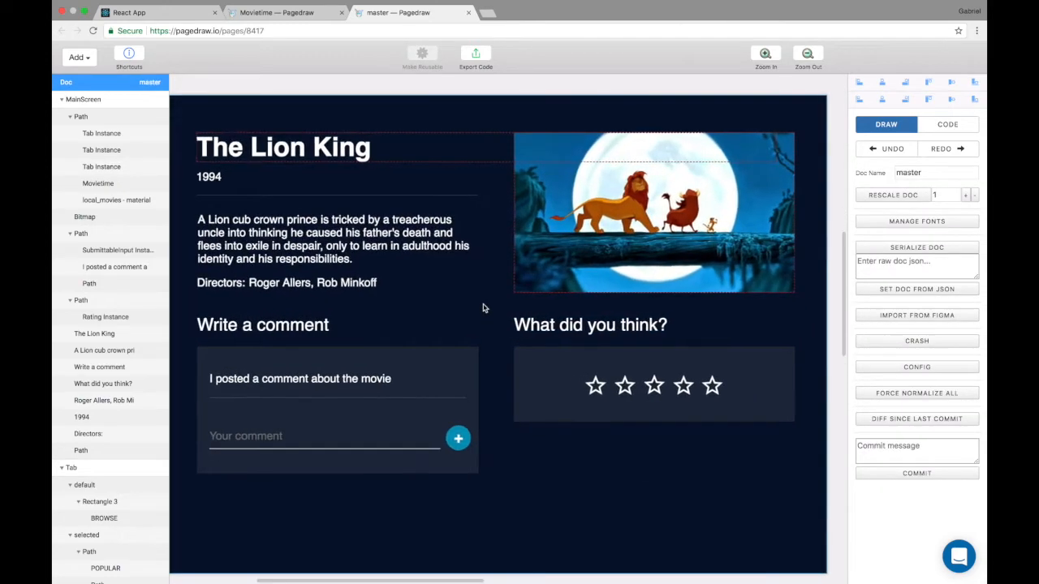
scroll(482, 306, left, 3)
scroll(371, 208, up, 2)
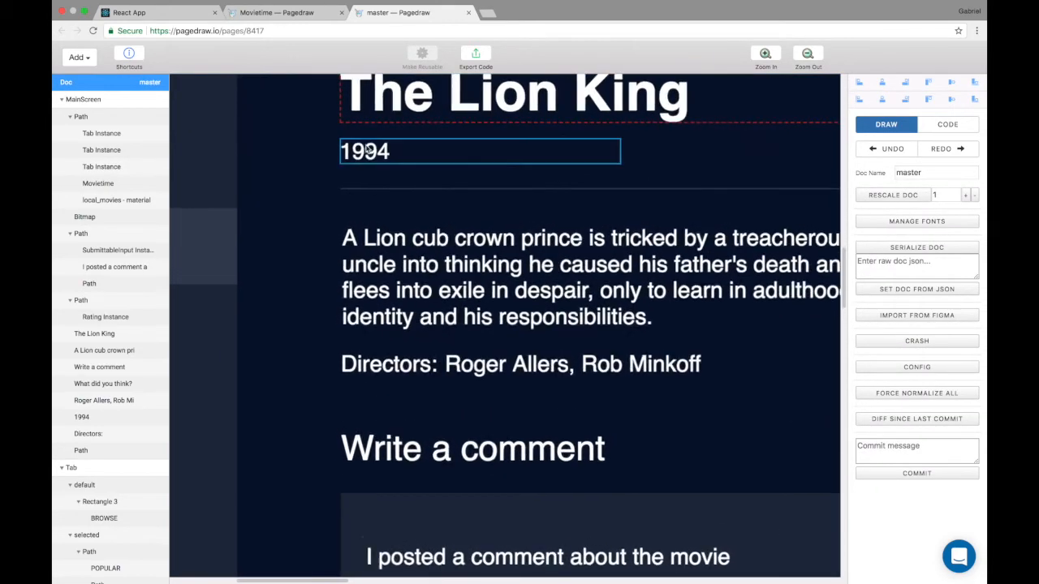
scroll(355, 135, up, 1)
scroll(475, 280, right, 10)
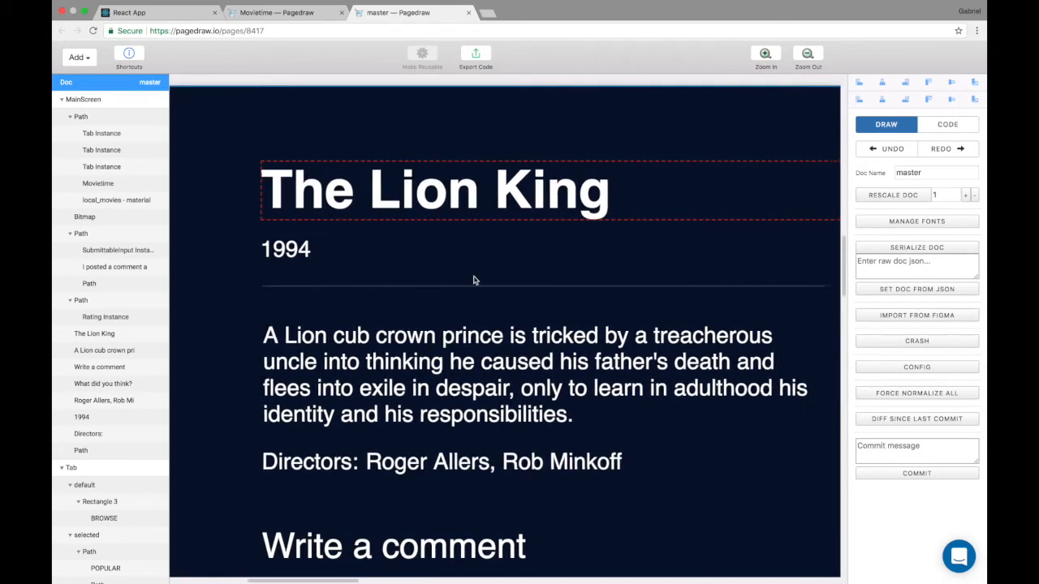
scroll(474, 284, down, 2)
scroll(552, 244, left, 3)
scroll(593, 262, right, 1)
scroll(577, 239, left, 1)
scroll(552, 245, right, 3)
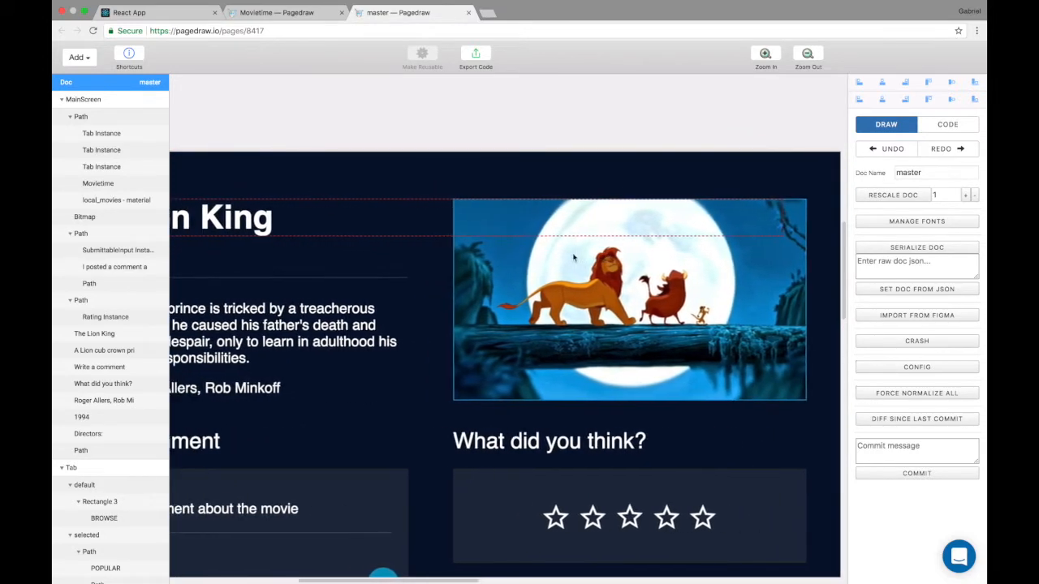
scroll(560, 243, left, 3)
- Widen the "The Lion King" title block to about 1023 px, past MainScreen's right edge
click(579, 229)
scroll(600, 244, right, 2)
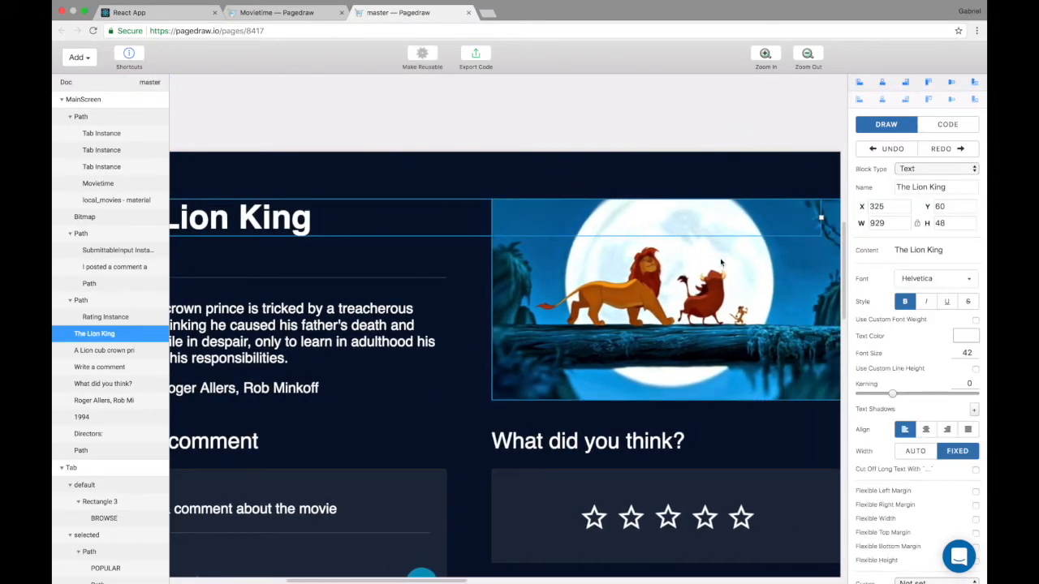
scroll(555, 268, down, 2)
scroll(608, 259, left, 1)
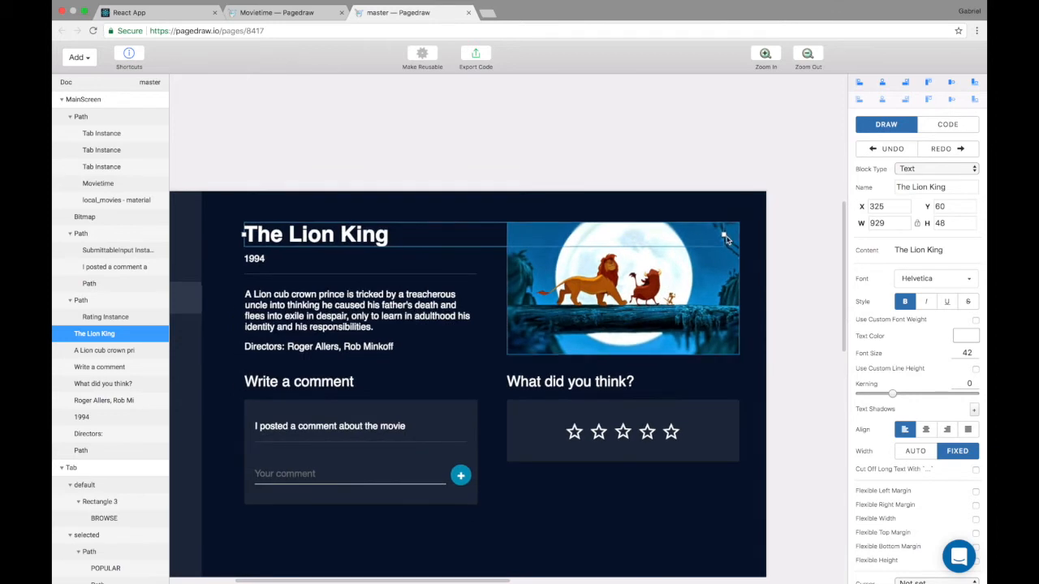
drag(726, 235, 784, 242)
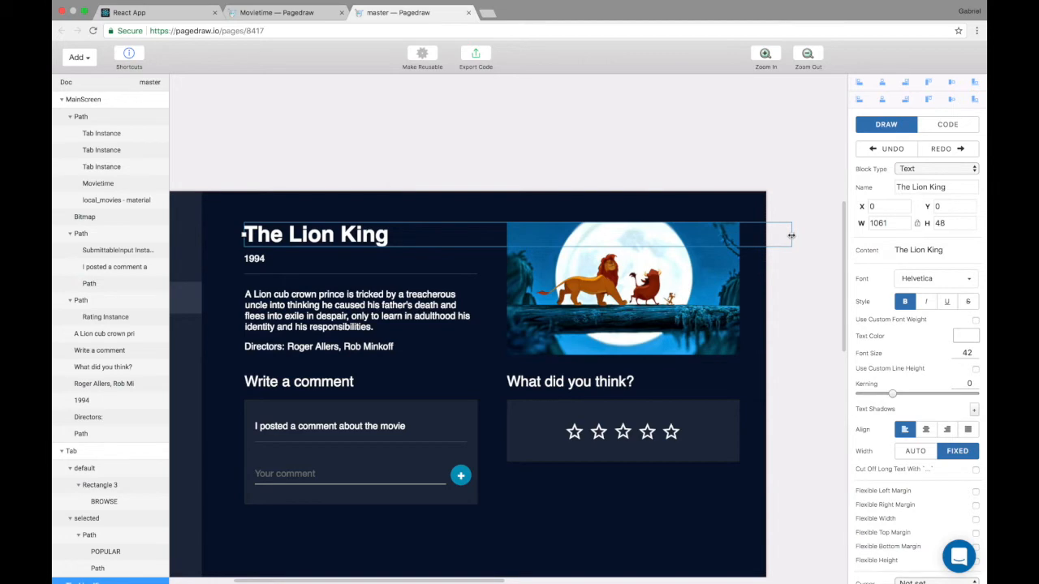
drag(773, 234, 774, 234)
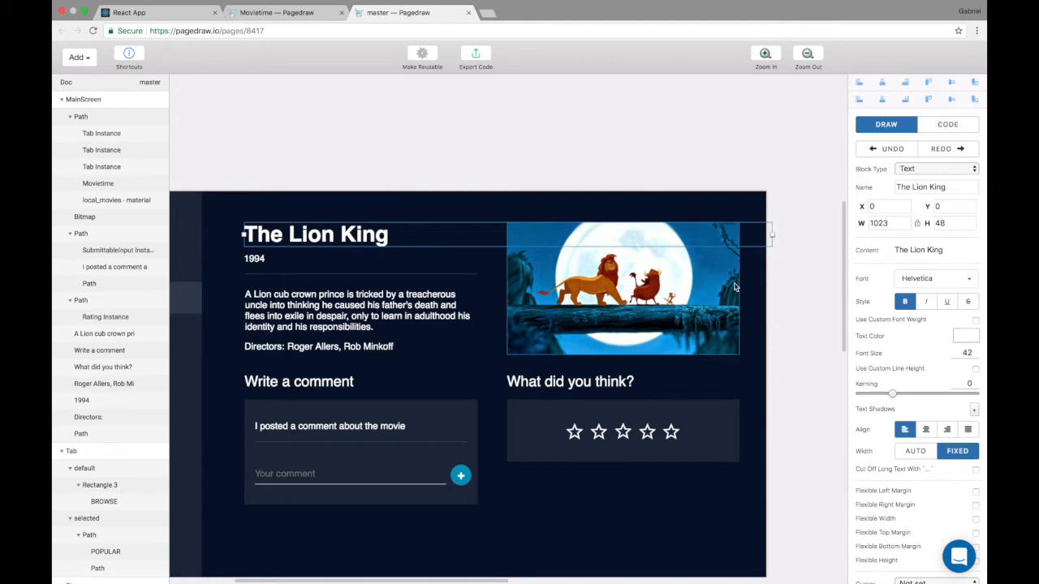
scroll(752, 284, up, 2)
click(763, 281)
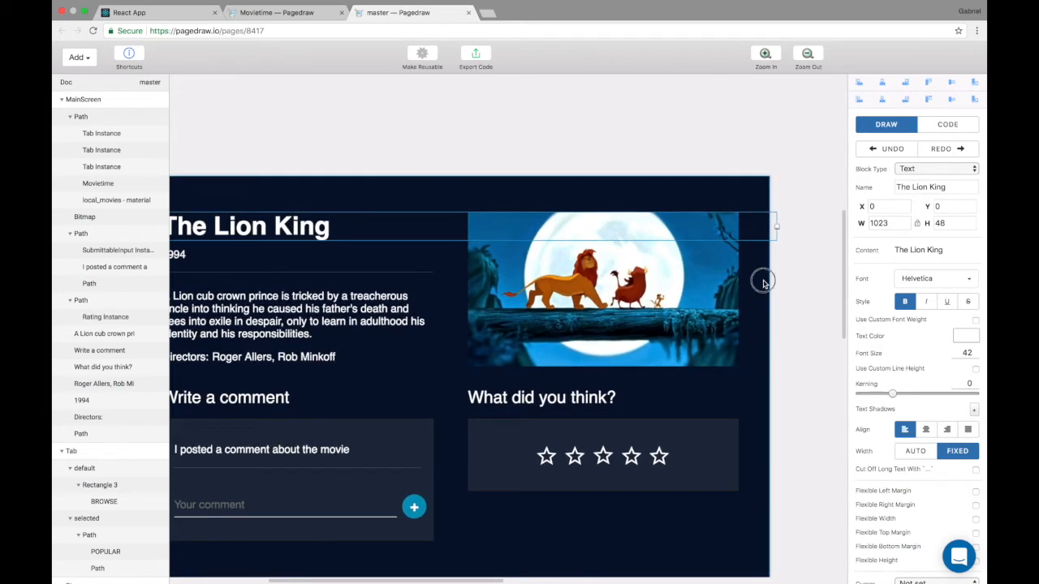
click(777, 235)
- Narrow the "The Lion King" title block to 452 px so that it ends before the movie image
drag(778, 227, 437, 235)
scroll(456, 300, down, 3)
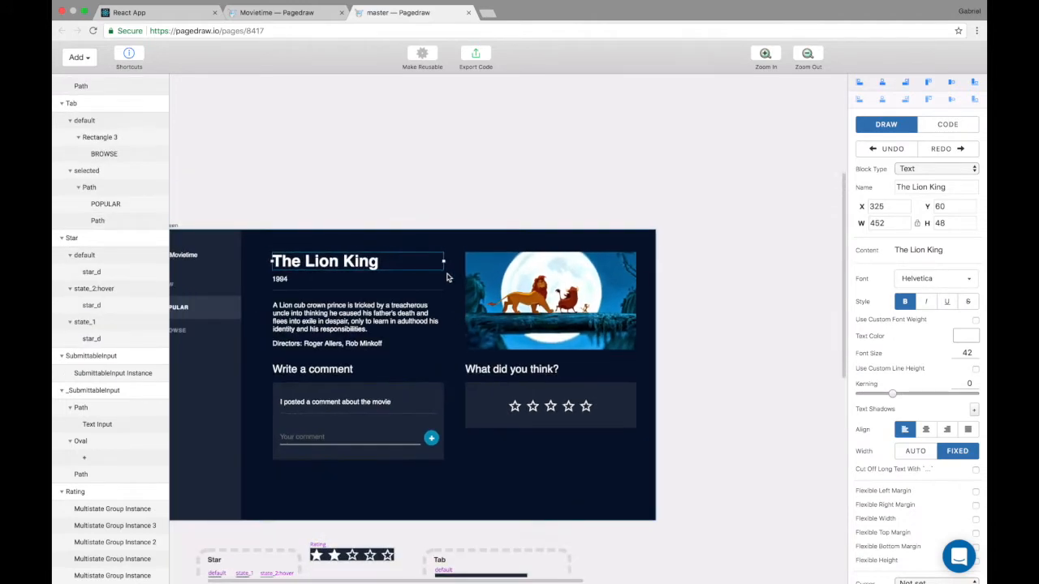
click(385, 189)
- Stress test the MainScreen artboard and enlarge its preview in both width and height
scroll(358, 297, down, 5)
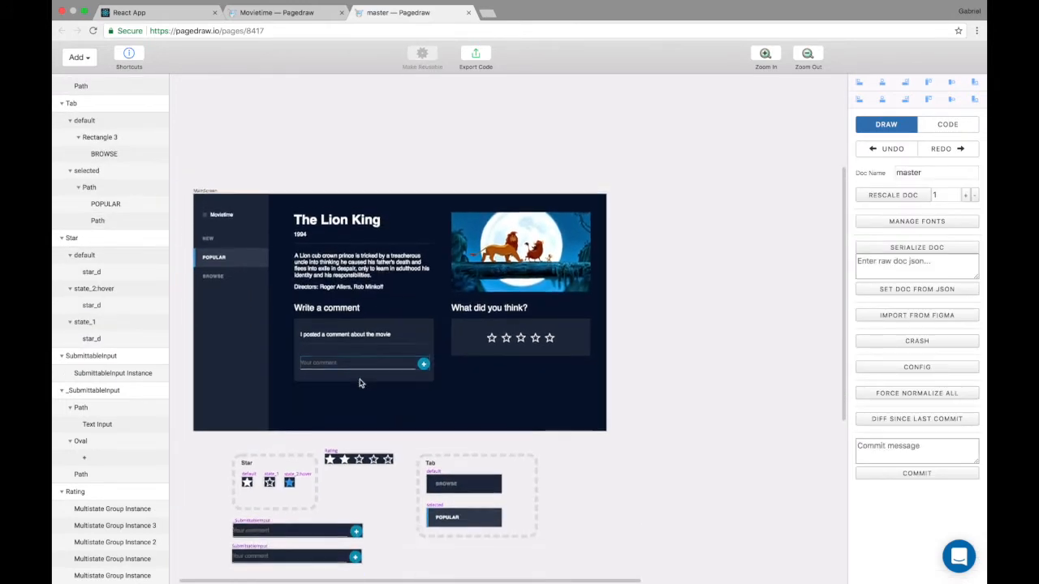
scroll(348, 366, up, 5)
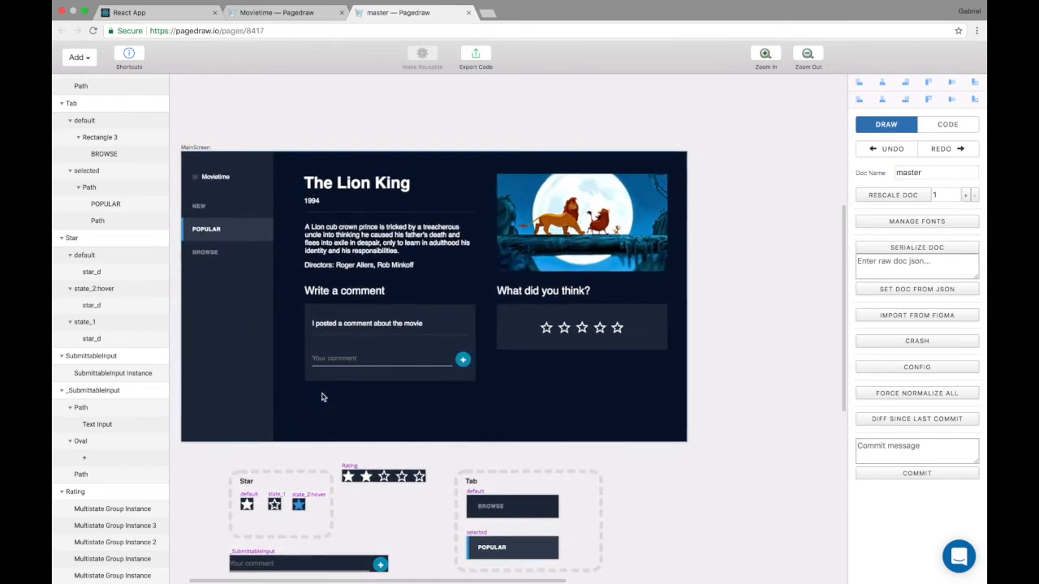
click(339, 410)
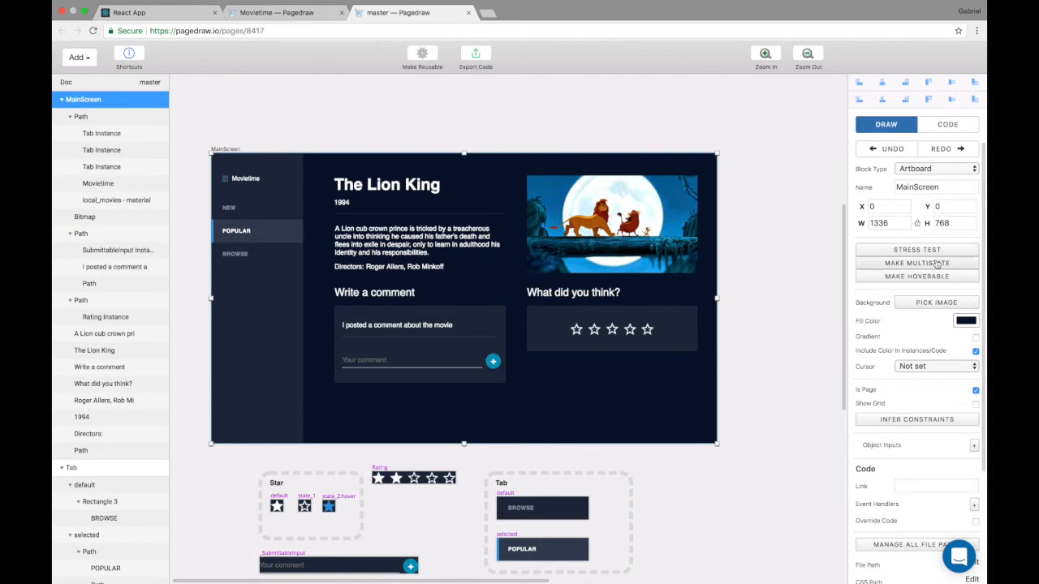
click(929, 251)
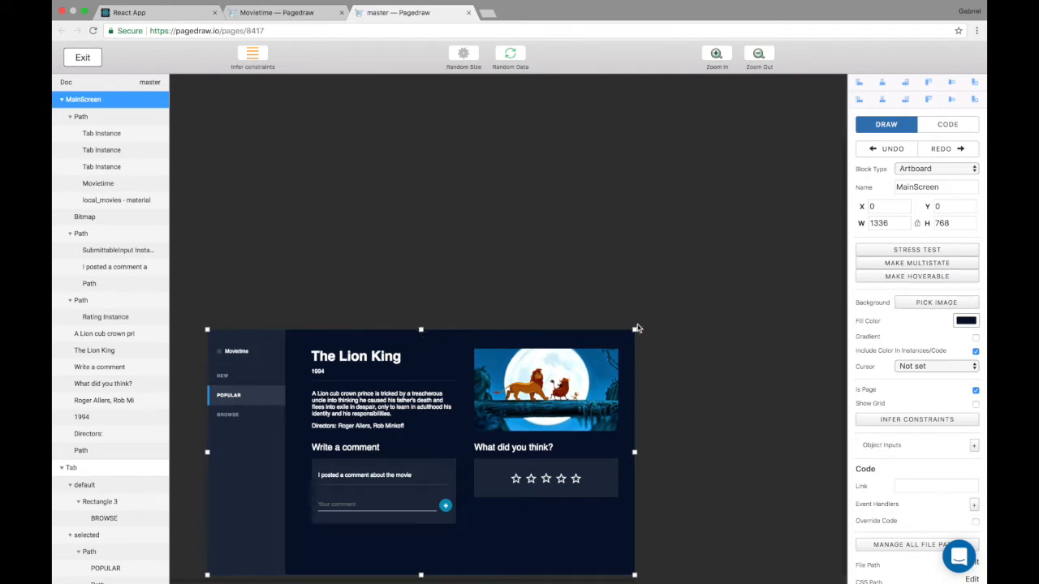
drag(634, 331, 793, 176)
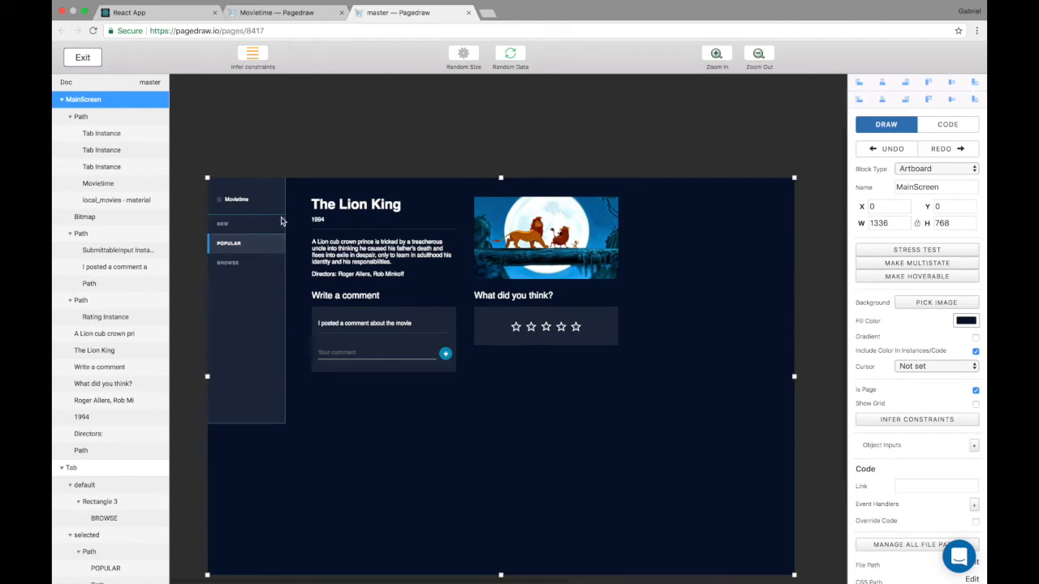
- Give the sidebar rectangle a flexible height and shrink the preview to check how it adapts
click(233, 309)
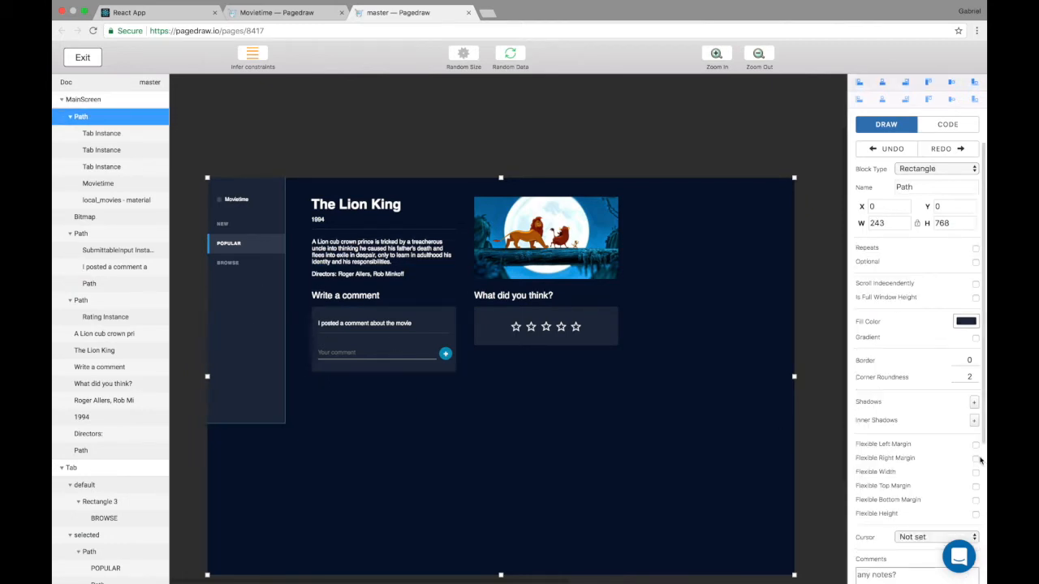
scroll(858, 362, down, 2)
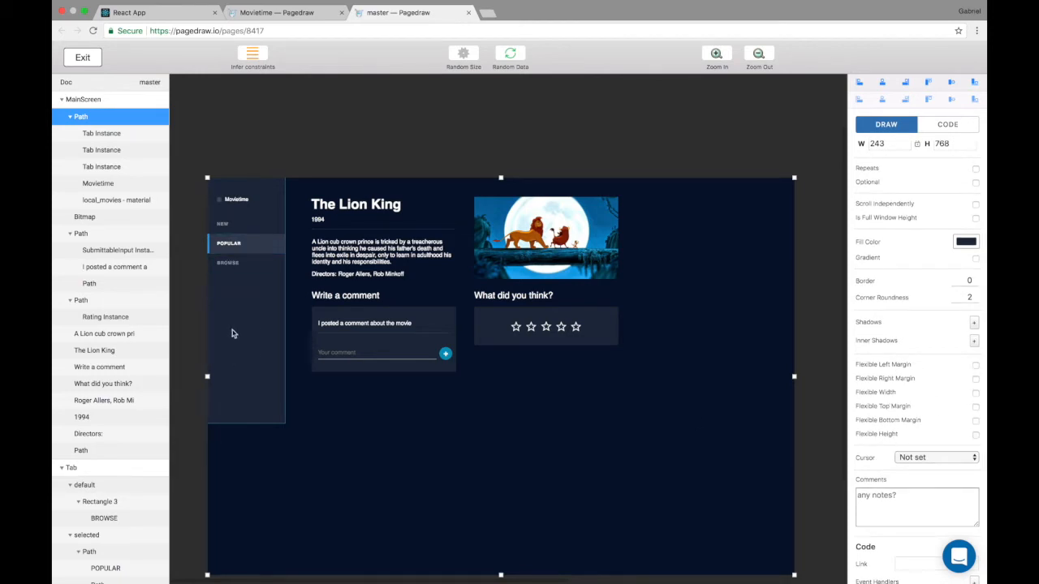
click(975, 435)
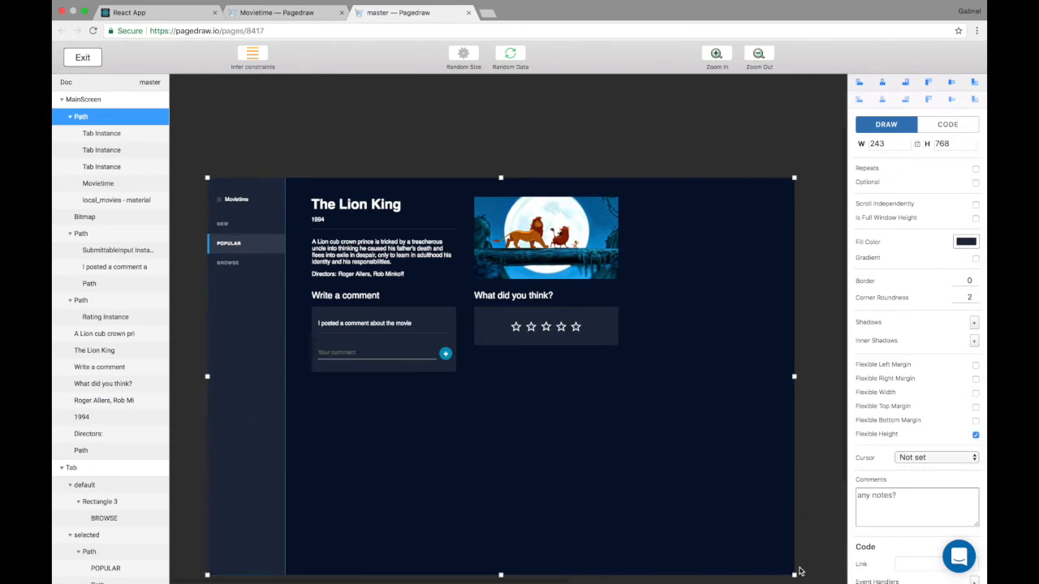
drag(796, 576, 731, 529)
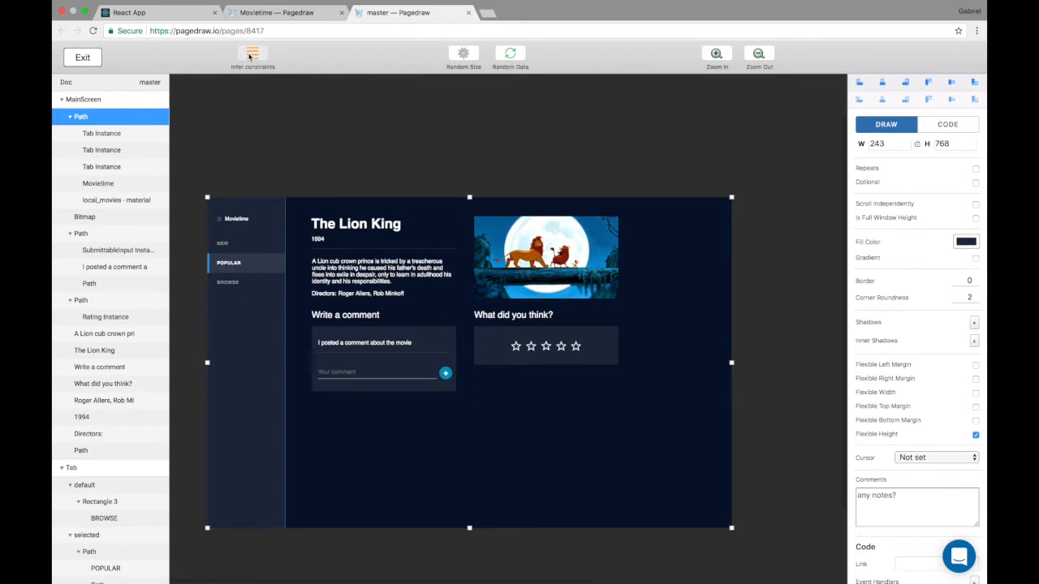
- Infer MainScreen's constraints, turn off the sidebar rectangle's flexible width, and resize the preview to check the layout
click(253, 54)
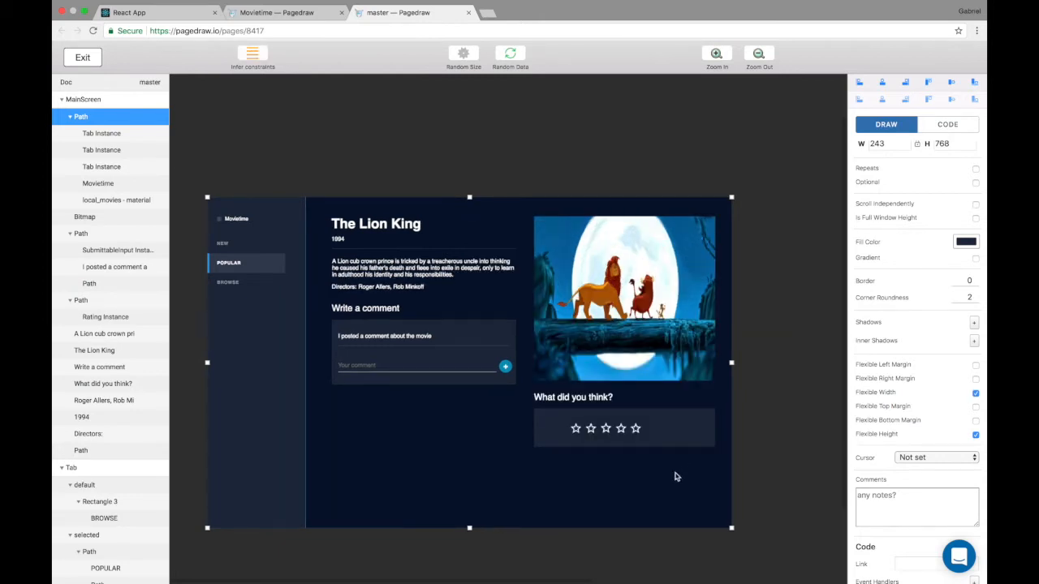
drag(733, 528, 714, 425)
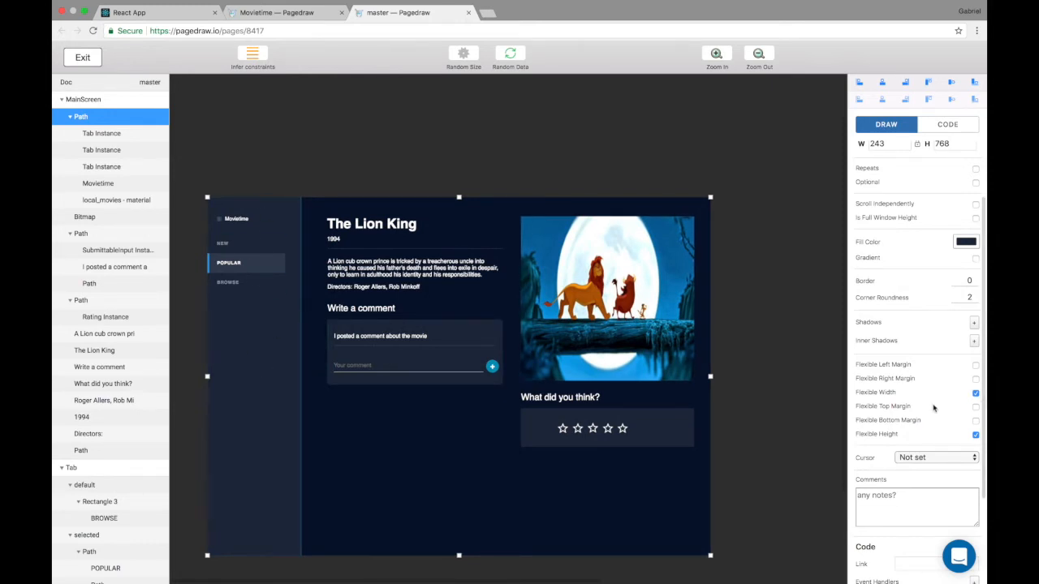
click(976, 393)
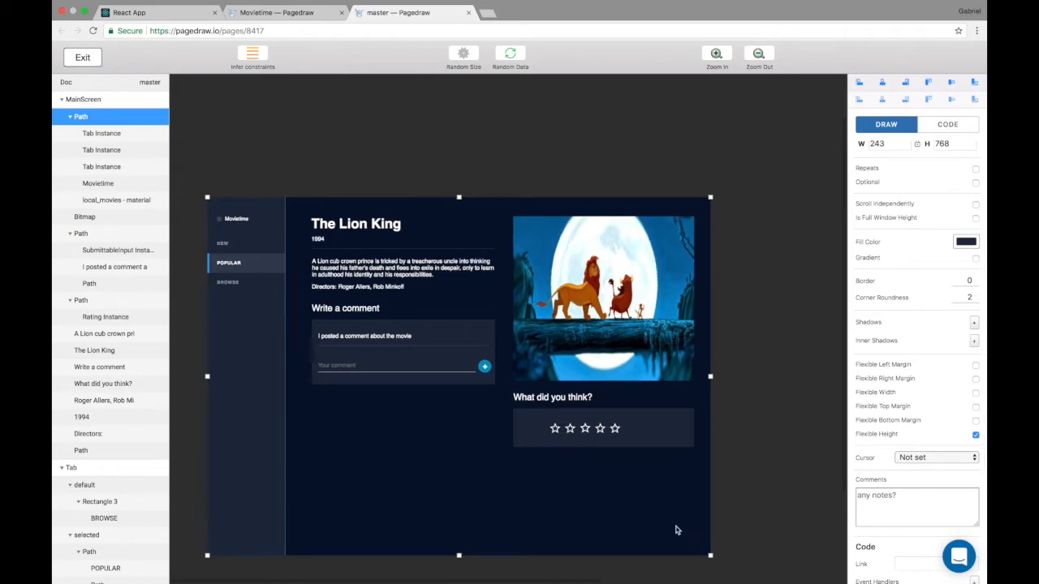
drag(709, 555, 764, 517)
- Turn off the movie image's flexible height, set its fit to Cover, check it in a smaller preview, and leave the stress test
click(683, 281)
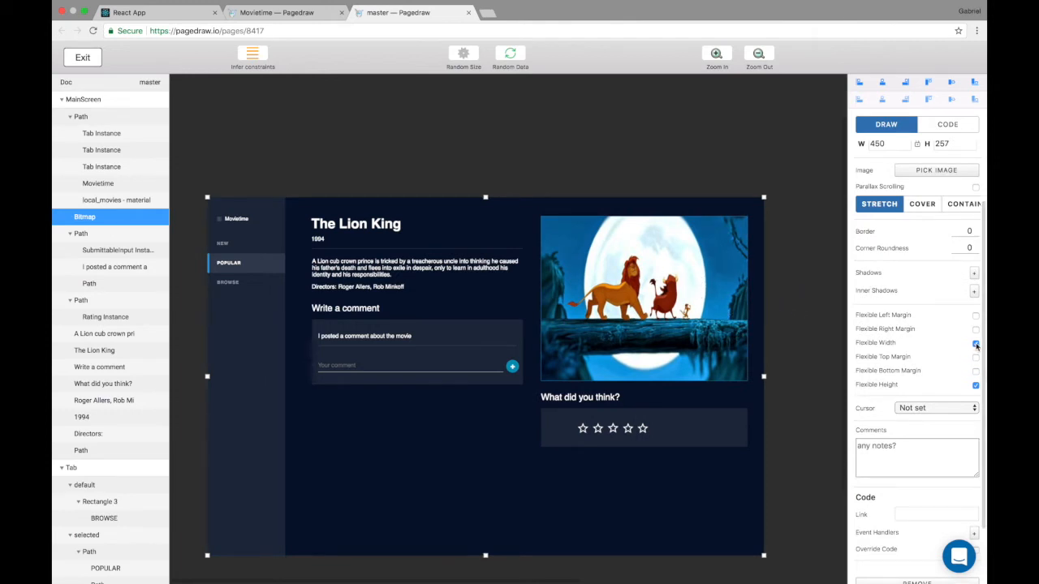
click(975, 386)
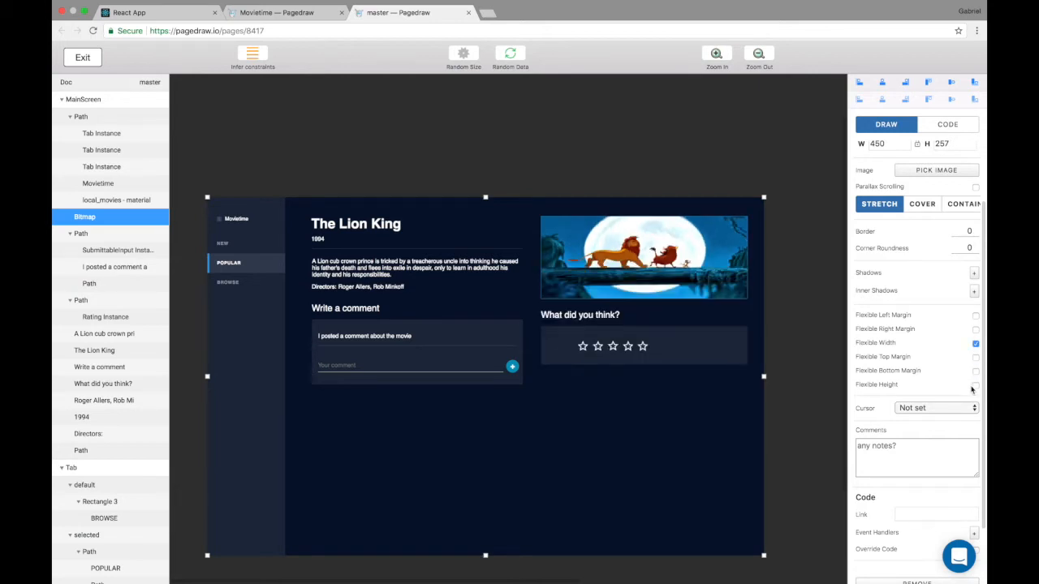
click(922, 205)
drag(764, 556, 658, 455)
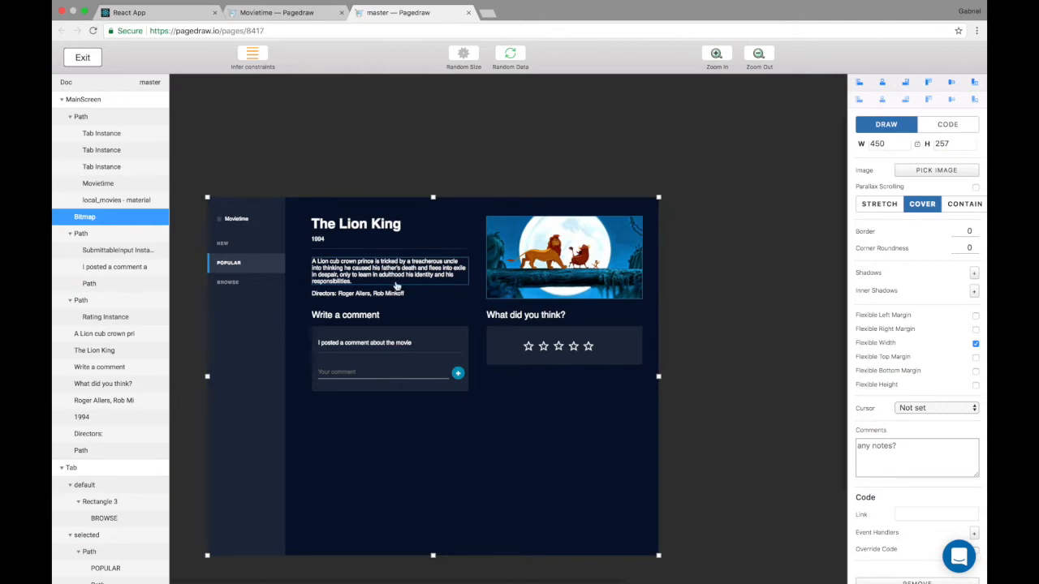
key(Escape)
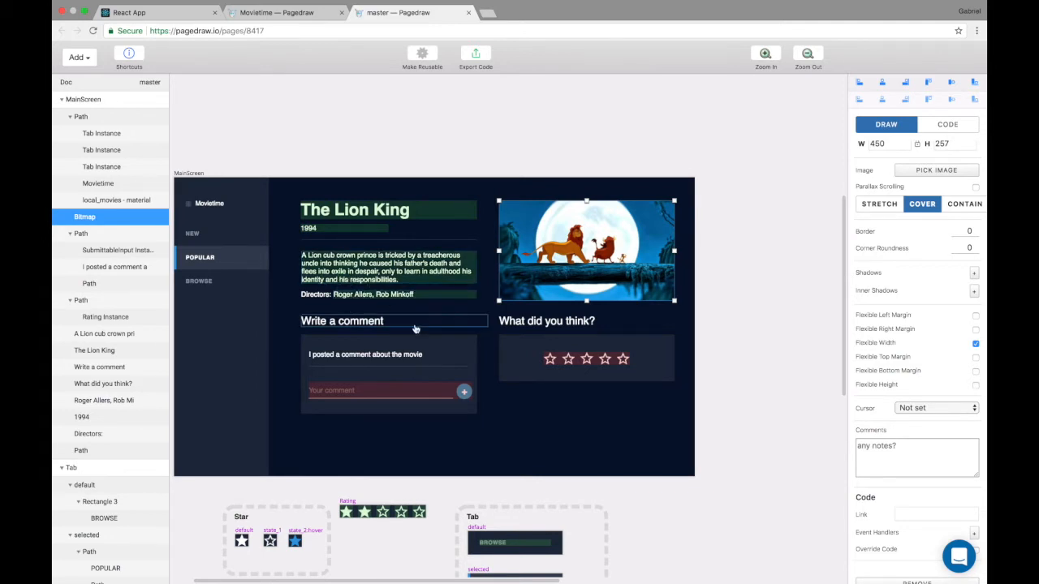
- Mark the movie image and the posted comment text as dynamic content on MainScreen
click(594, 228)
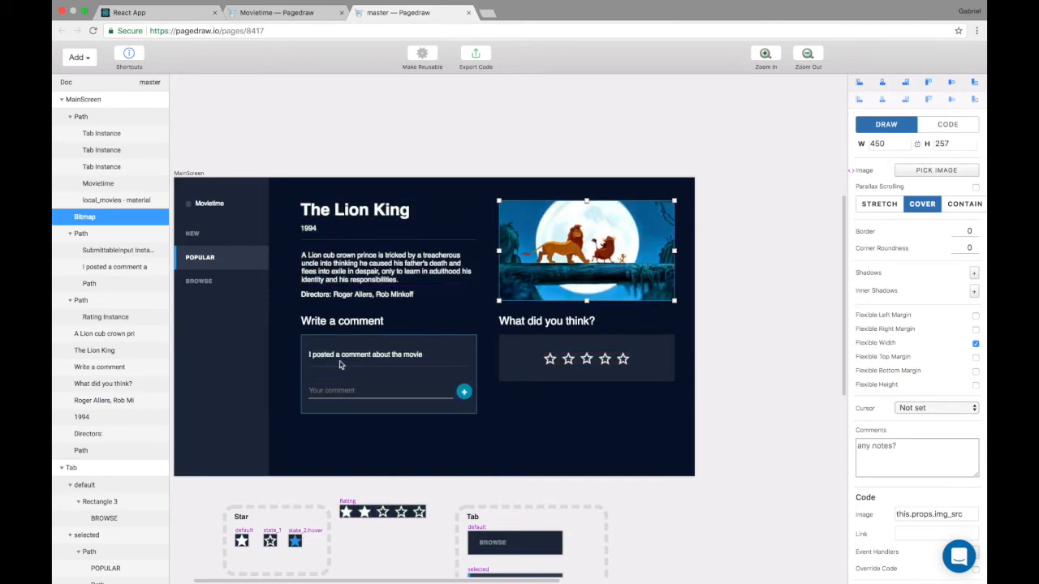
scroll(340, 366, up, 5)
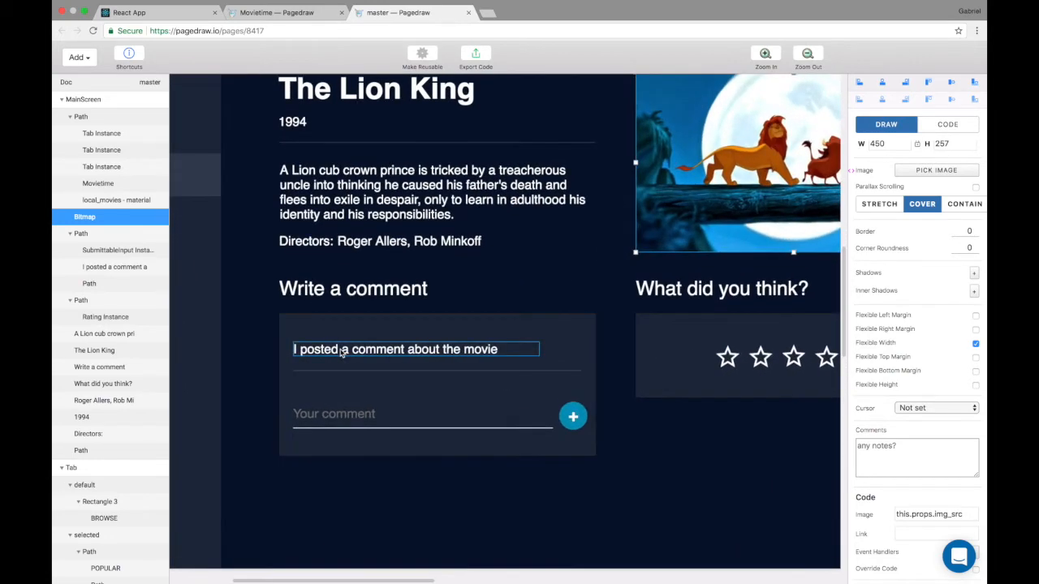
click(341, 351)
- Wrap the posted comment text and its divider line in a rectangle, and make it repeat with a spacing of 5
scroll(349, 366, up, 3)
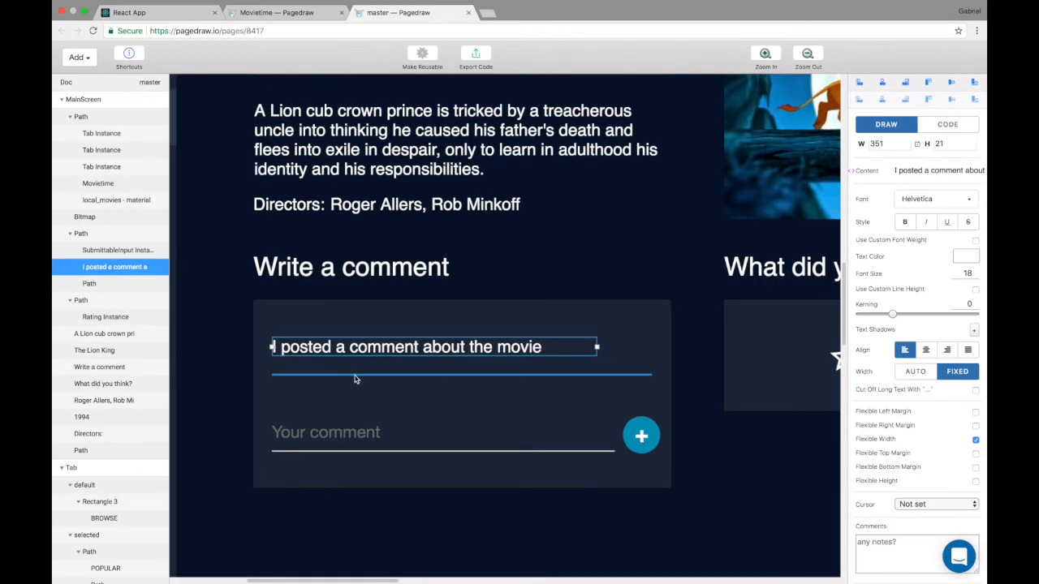
shift+click(354, 375)
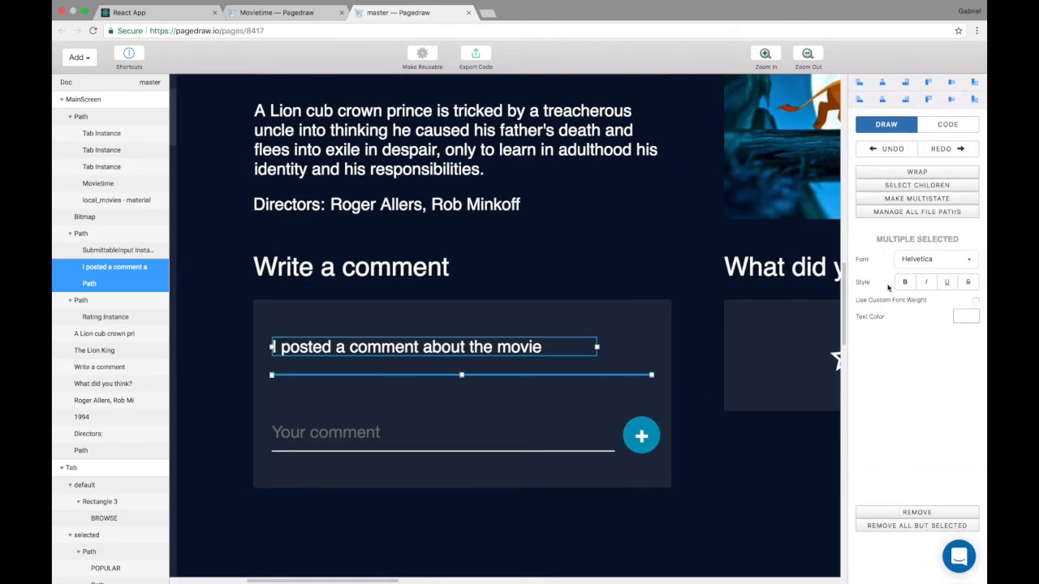
click(928, 171)
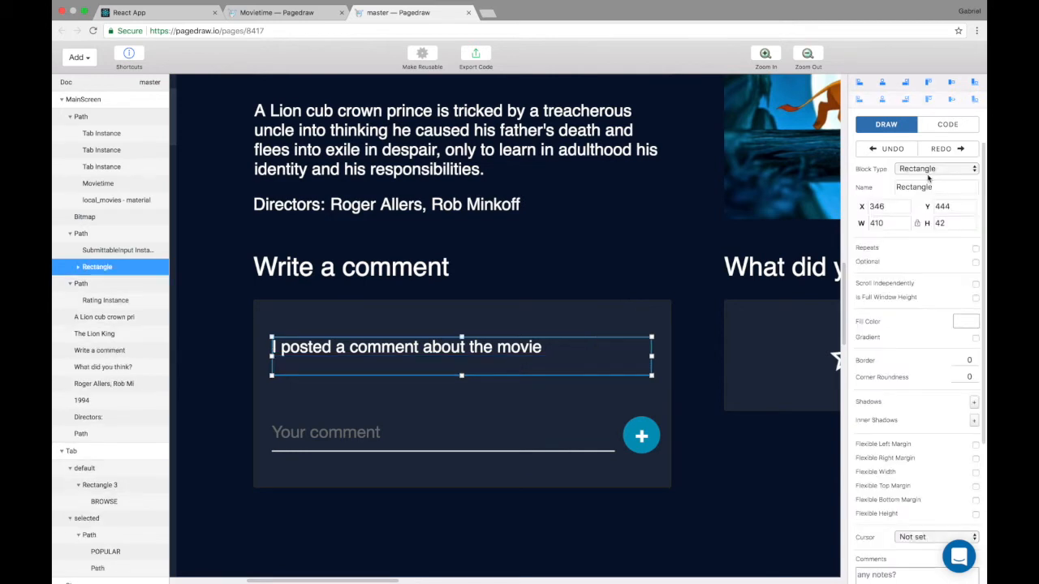
click(975, 248)
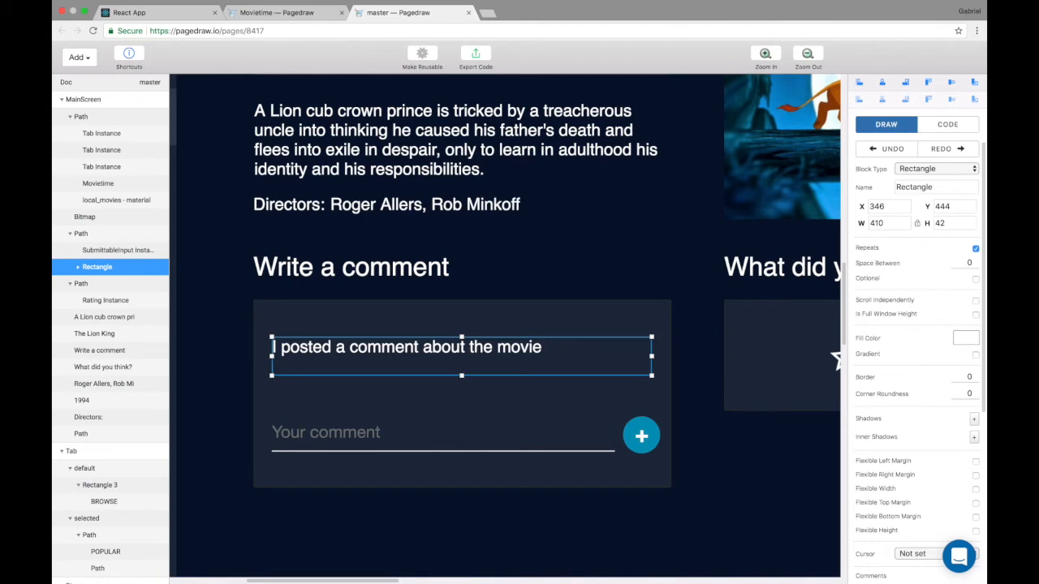
double_click(977, 261)
double_click(976, 262)
click(976, 266)
- Stress test the MainScreen artboard and regenerate its random data several times to check the repeating comments
scroll(545, 345, down, 6)
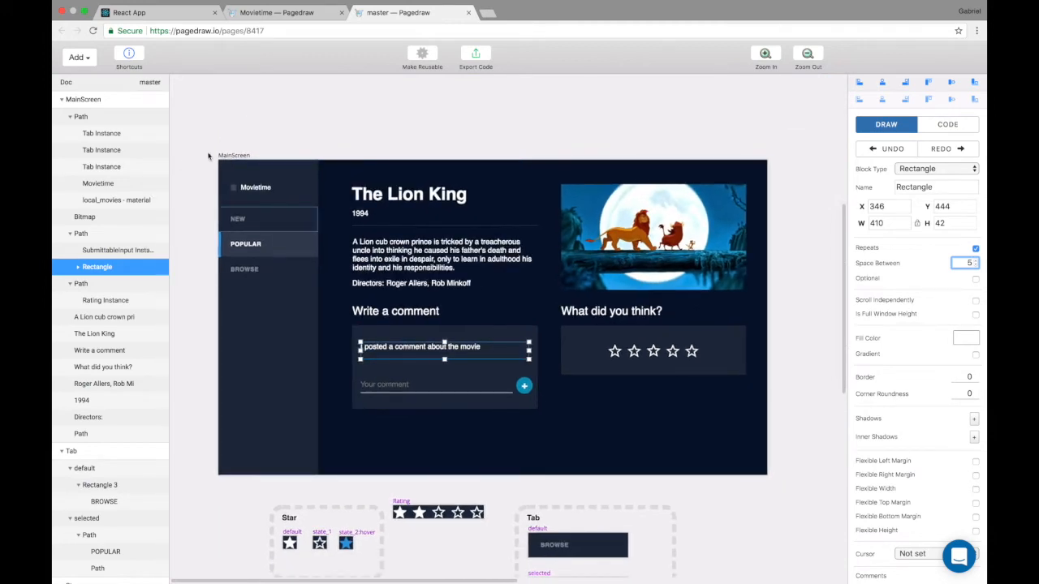
click(242, 160)
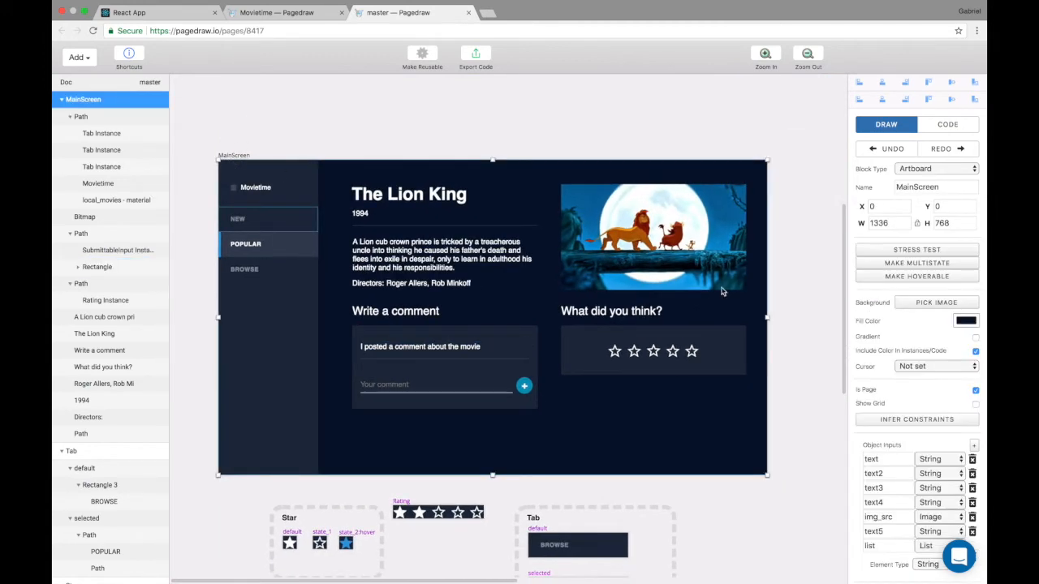
click(917, 249)
scroll(582, 331, down, 2)
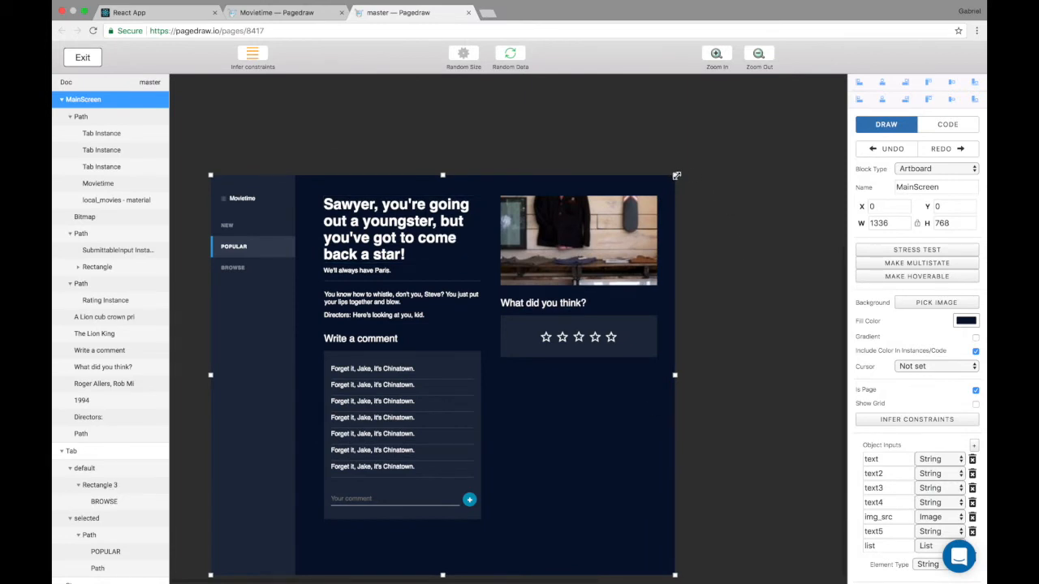
click(516, 59)
click(515, 60)
click(515, 59)
click(516, 60)
click(516, 59)
click(515, 59)
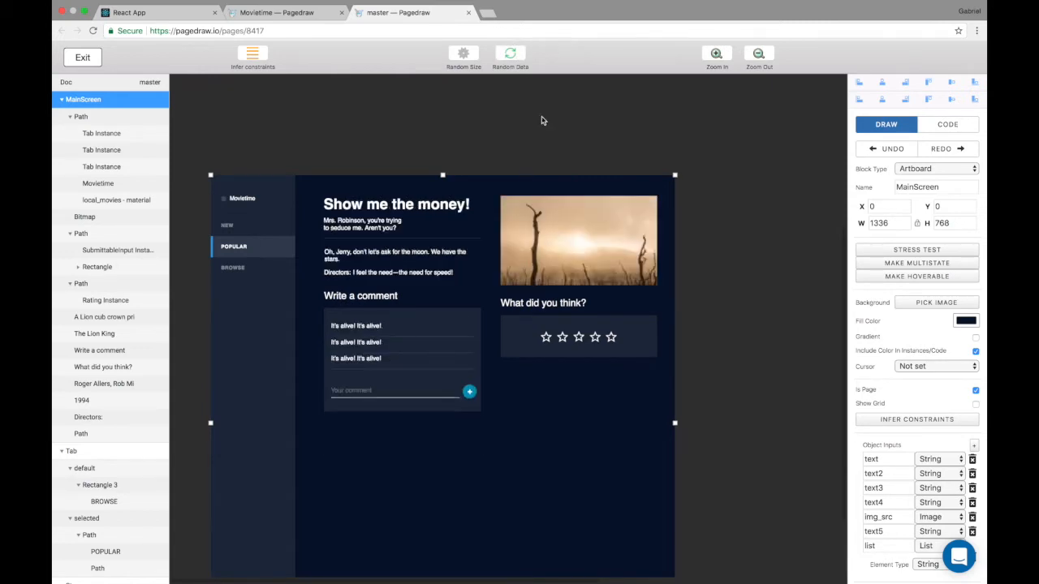
- Enlarge the stress test preview and give the repeating comment rectangle a flexible width
click(676, 175)
drag(676, 174, 774, 139)
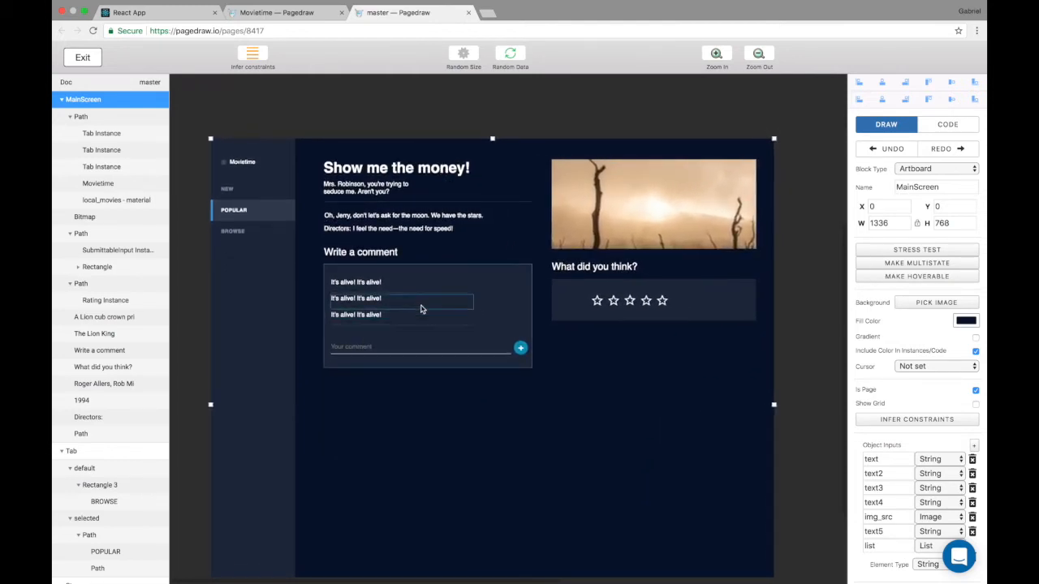
scroll(441, 295, up, 5)
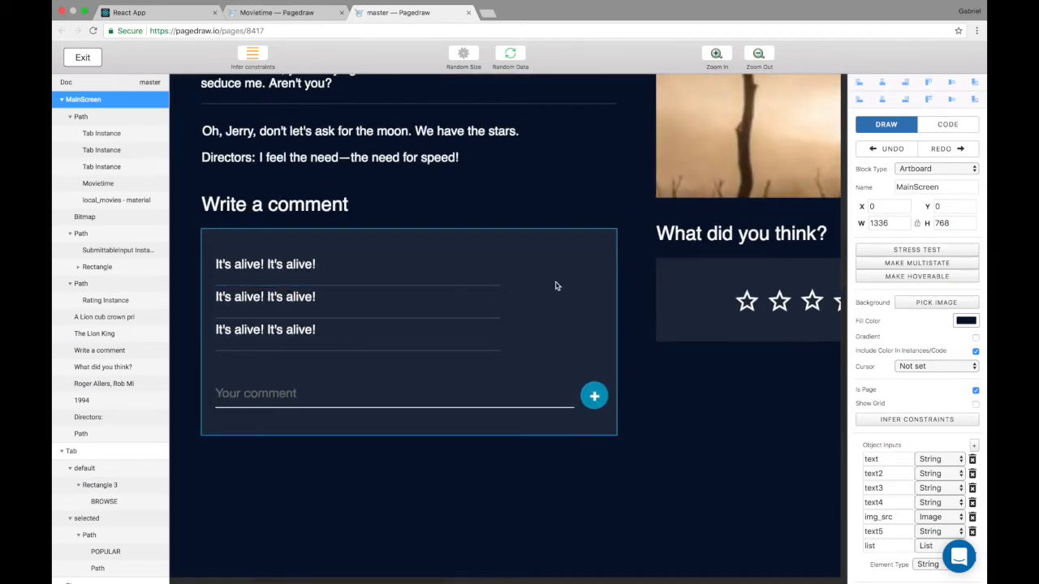
click(482, 277)
scroll(935, 454, down, 2)
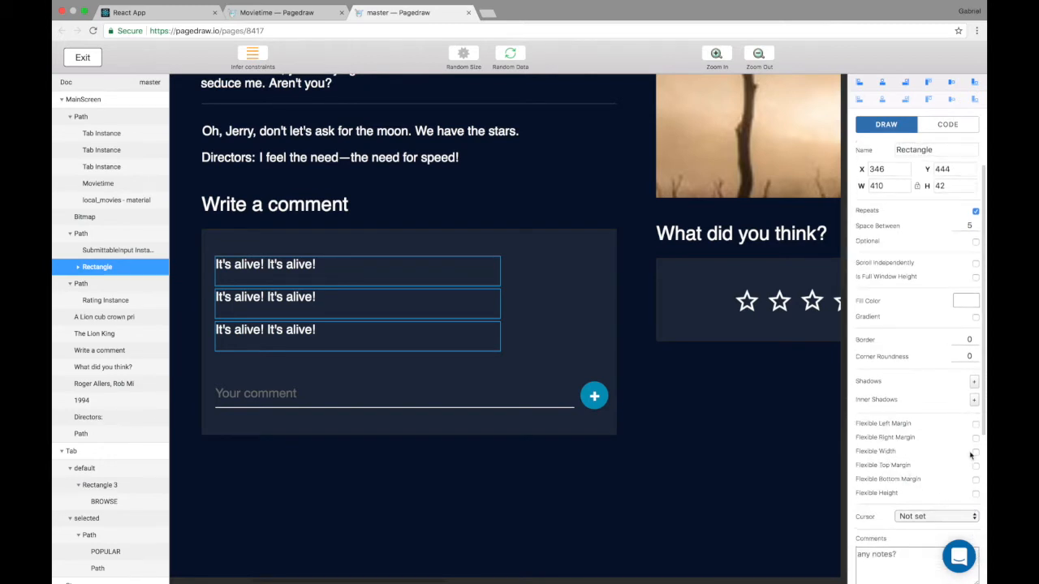
click(976, 452)
click(700, 302)
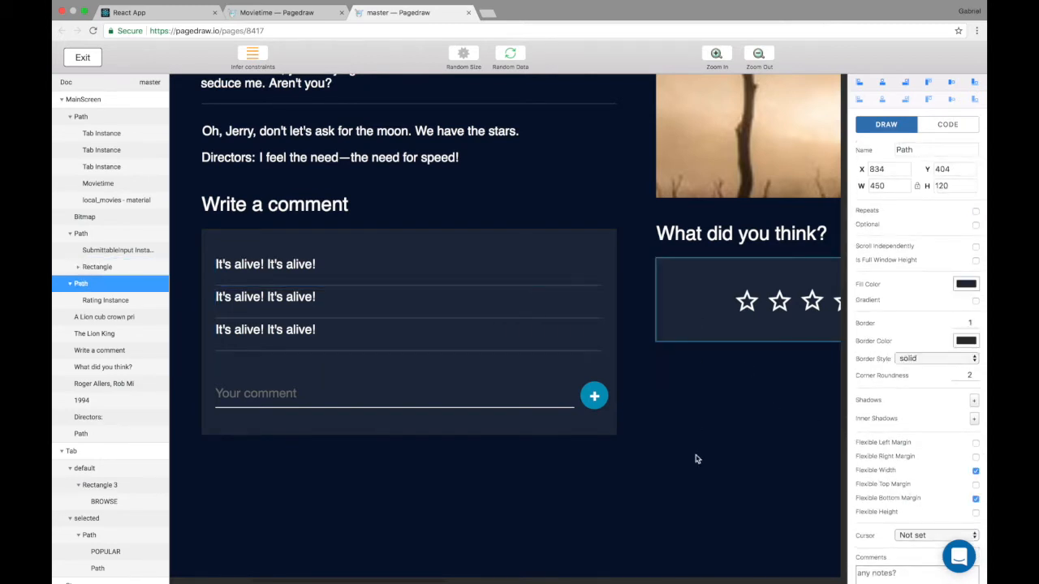
- Narrow the preview and regenerate the random data twice to check how the layout adapts
scroll(634, 487, down, 5)
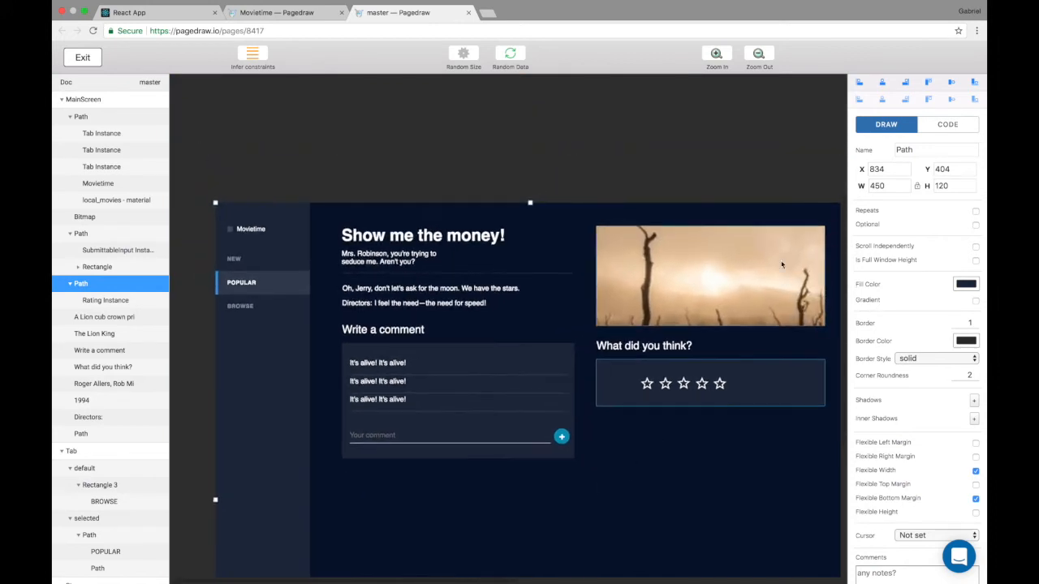
scroll(818, 232, down, 1)
scroll(818, 232, down, 1)
drag(767, 213, 680, 219)
click(514, 60)
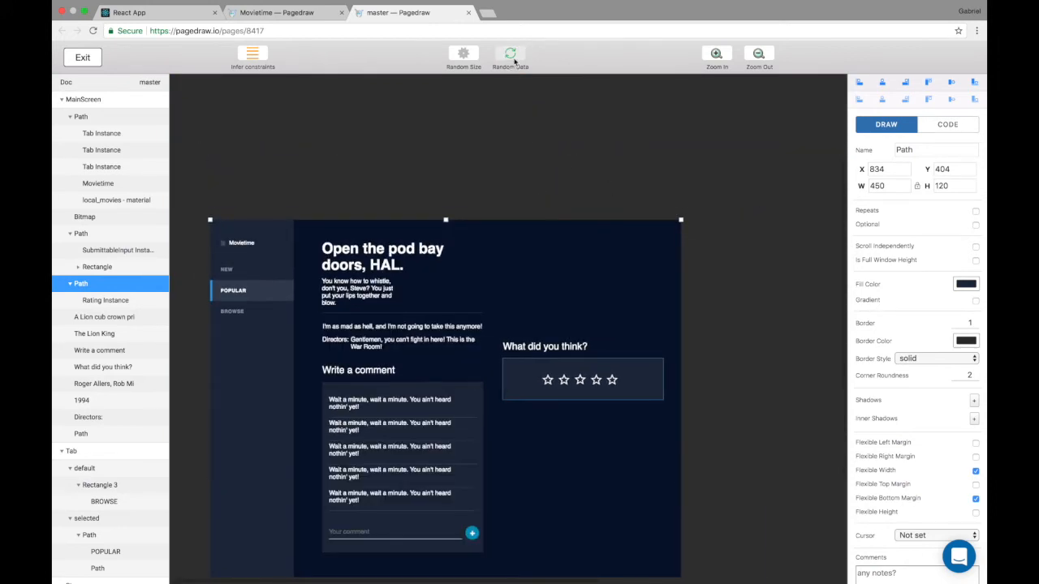
click(514, 60)
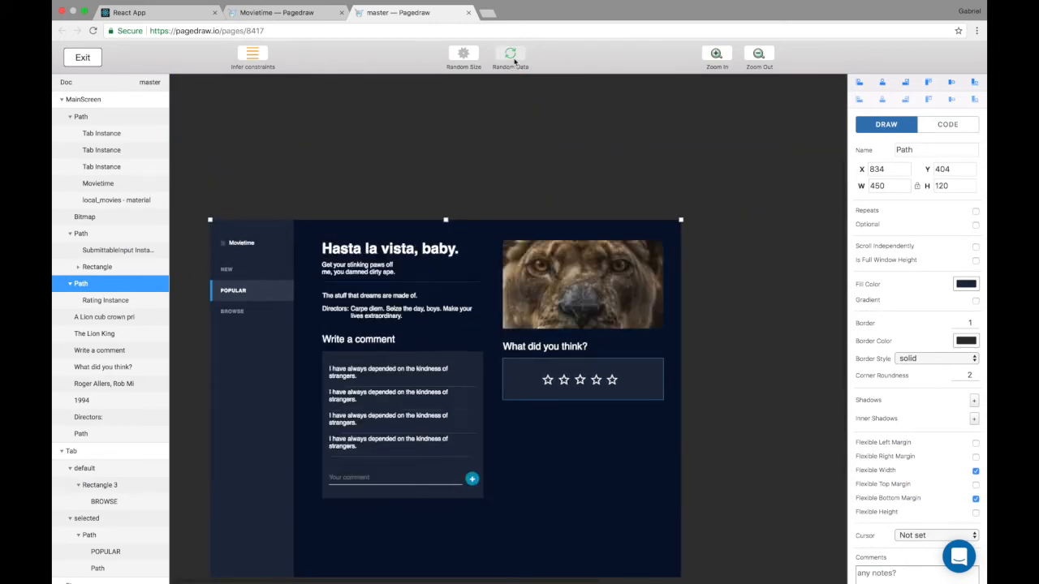
- Turn off the flexible width of the 1994 text and have its long text cut off with an ellipsis
click(346, 274)
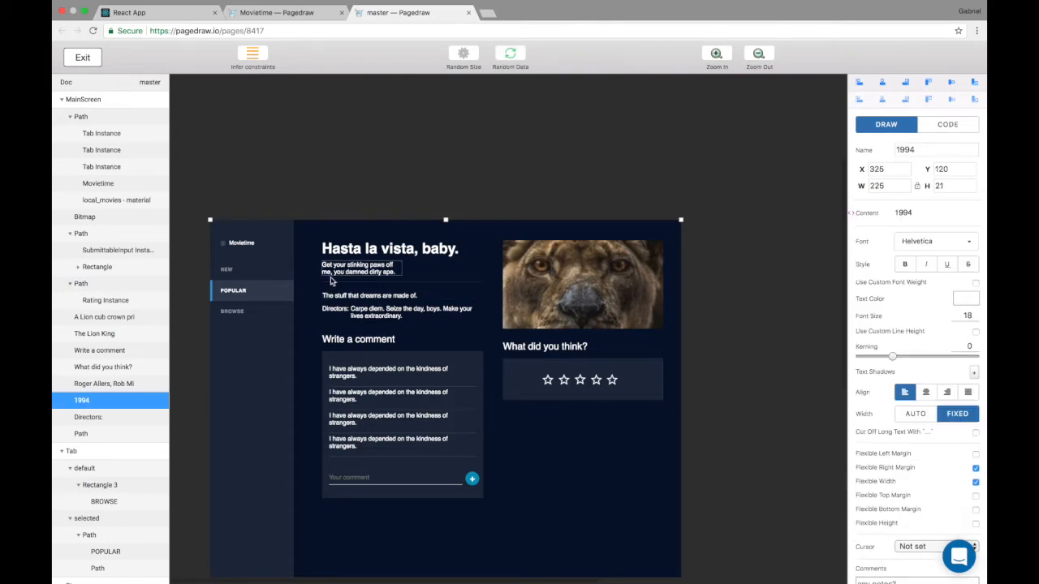
scroll(331, 281, up, 3)
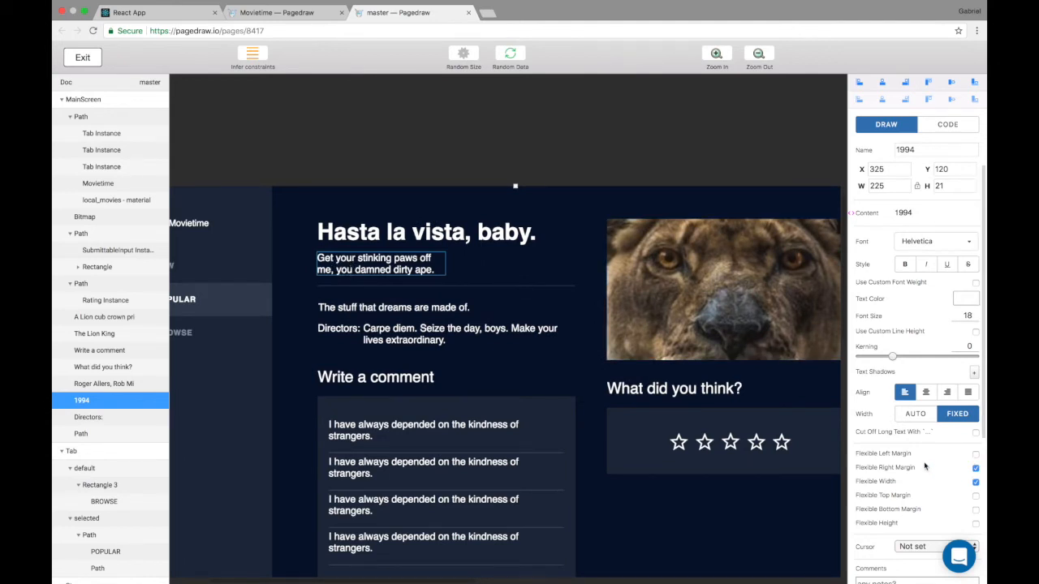
click(976, 482)
click(976, 433)
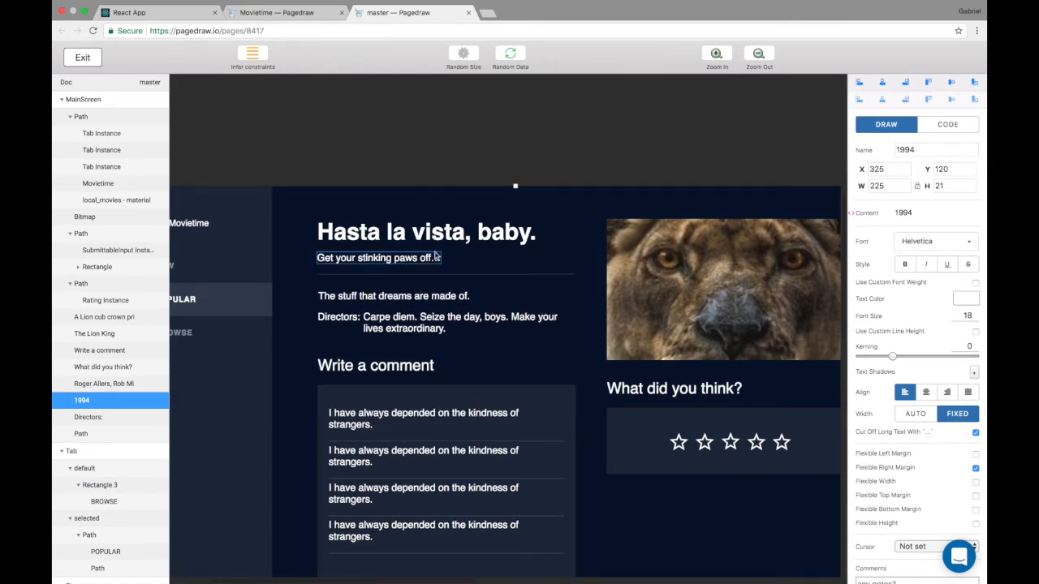
- Resize the preview narrower and wider to check the shortened year text, and leave the stress test
scroll(433, 283, down, 5)
scroll(435, 289, down, 2)
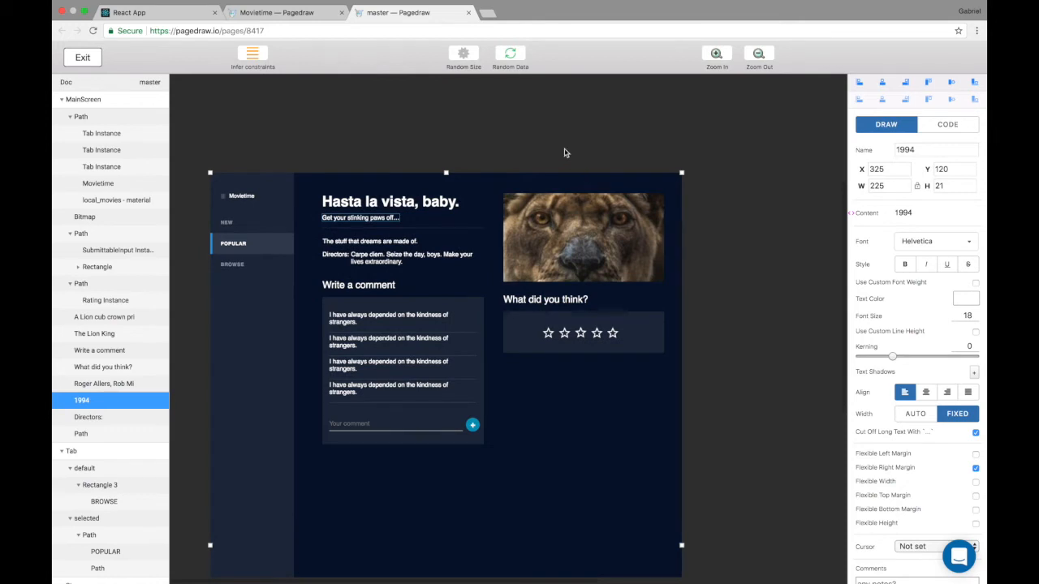
drag(682, 167, 641, 169)
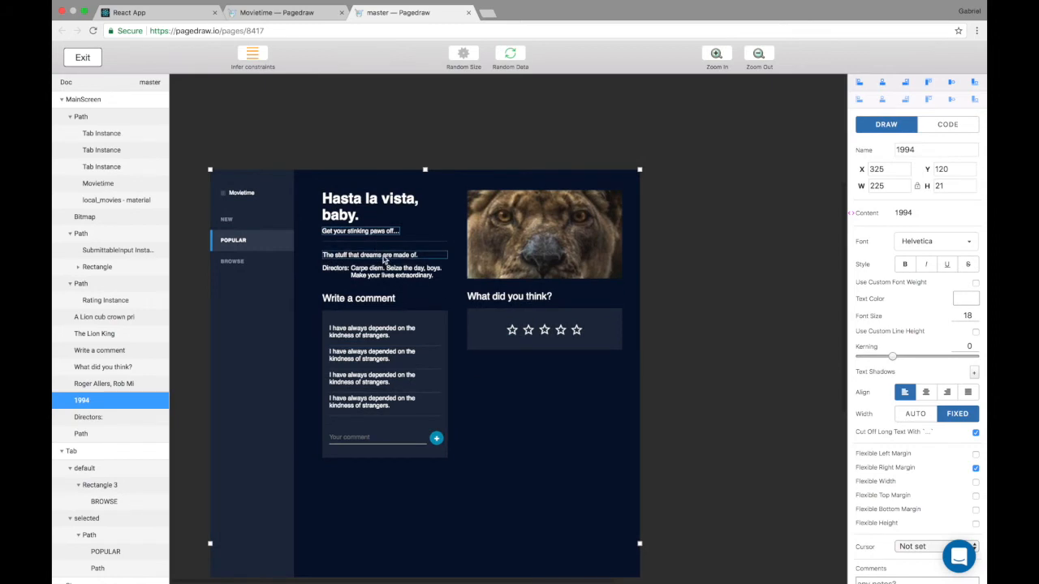
drag(641, 170, 689, 171)
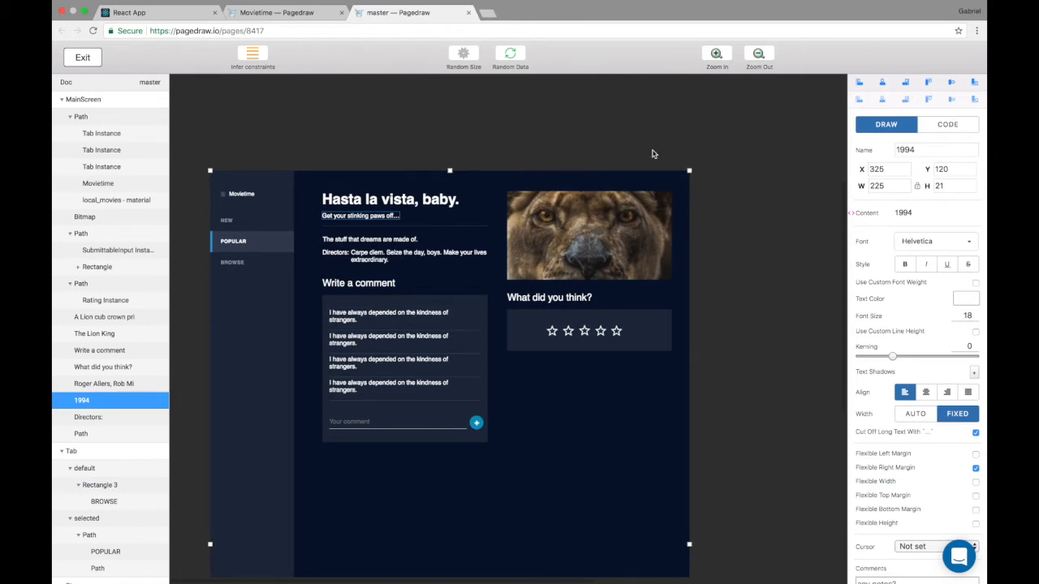
key(Escape)
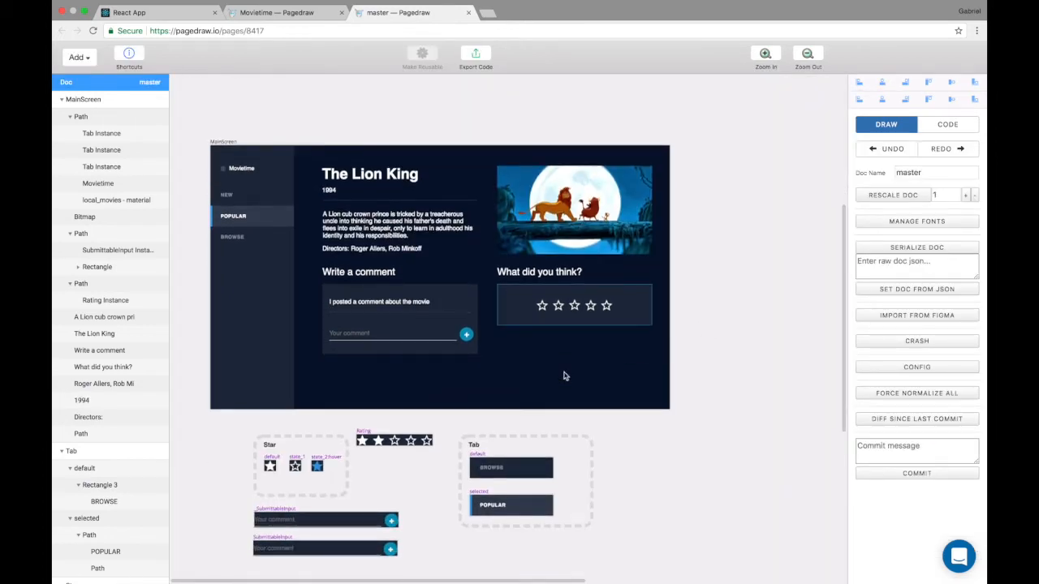
- Show the code settings of MainScreen and examine its object inputs and property bindings
scroll(489, 346, down, 1)
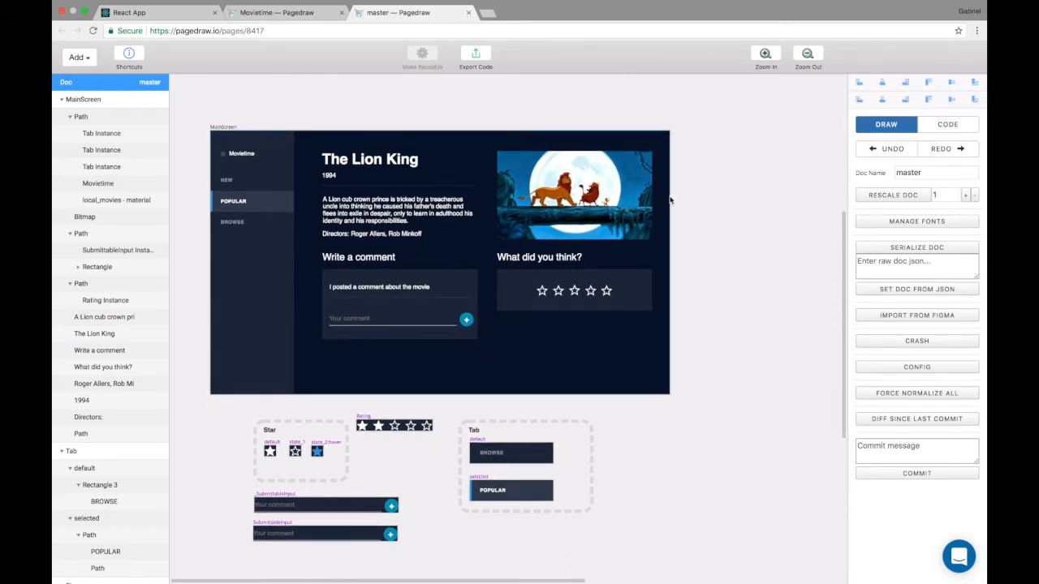
click(951, 132)
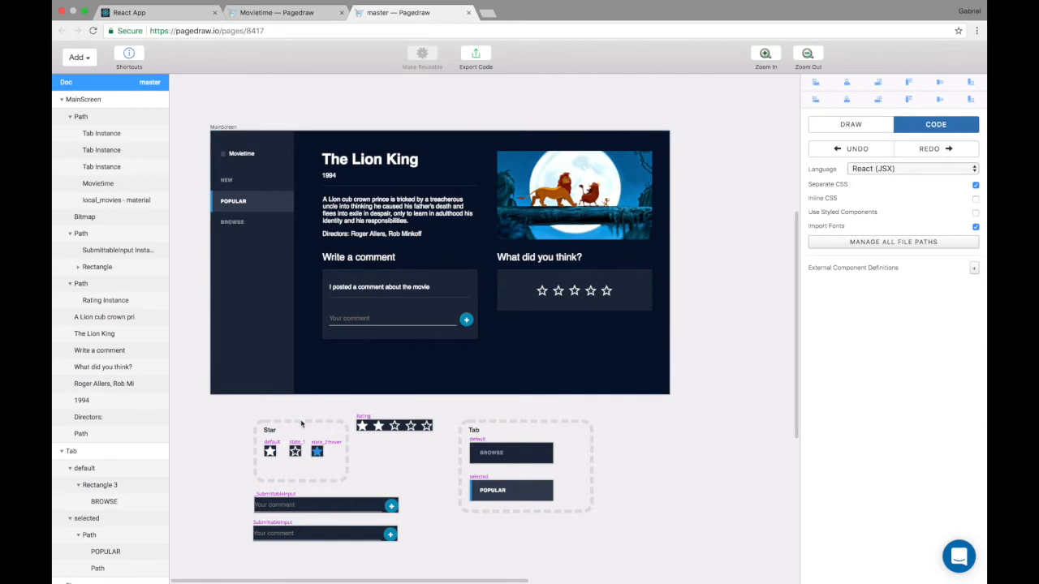
click(304, 168)
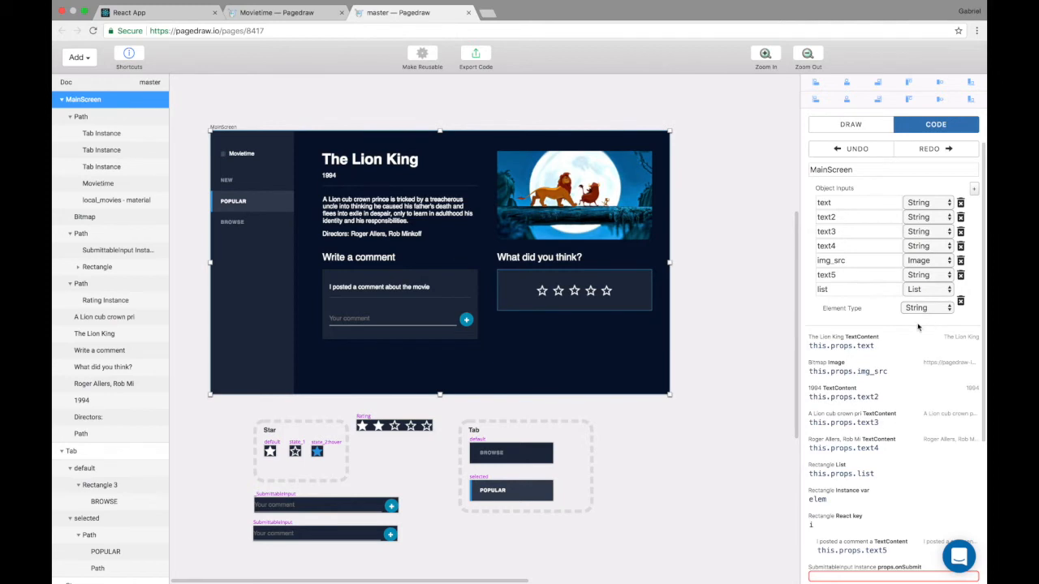
scroll(806, 322, down, 1)
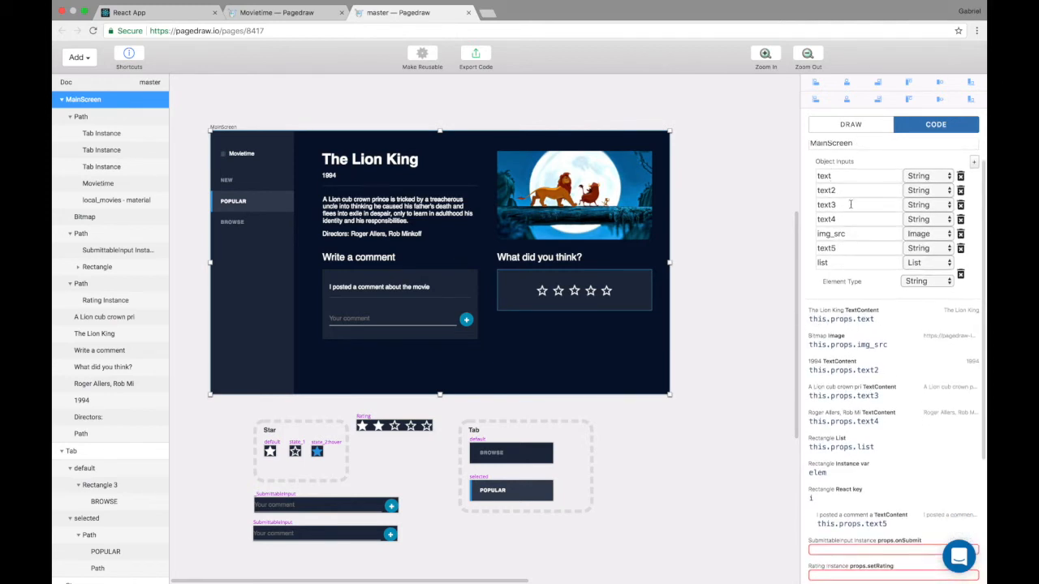
scroll(887, 490, down, 3)
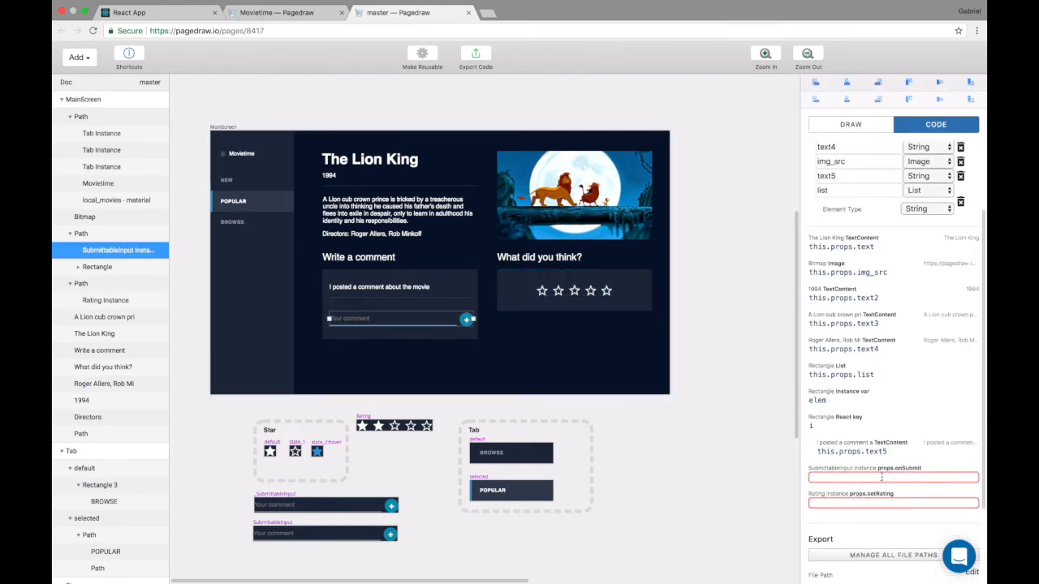
scroll(869, 419, up, 3)
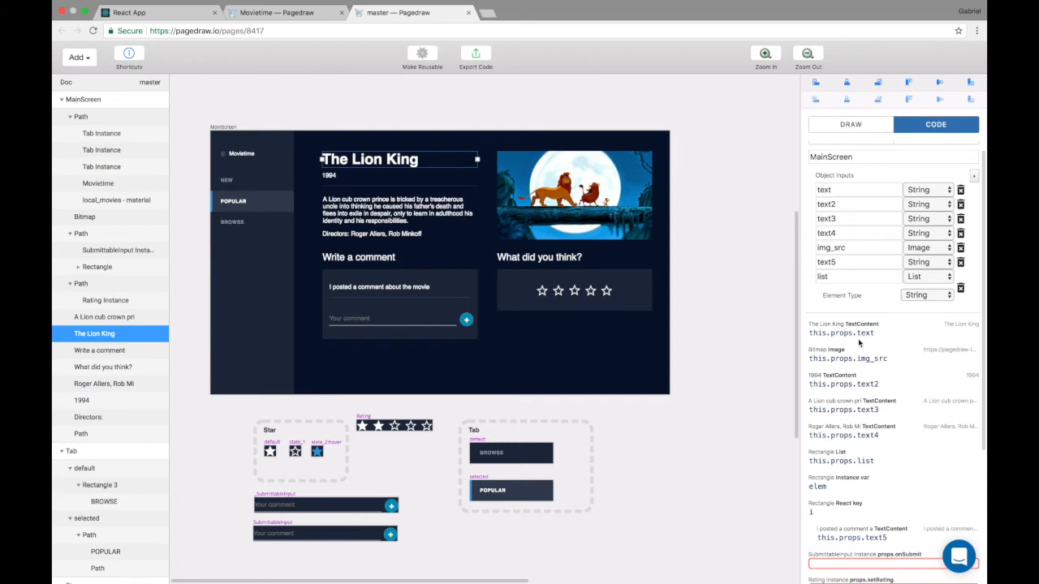
- Bind The Lion King title to this.props.movie_title and rename the matching object input from text to movie_title
drag(874, 332, 809, 332)
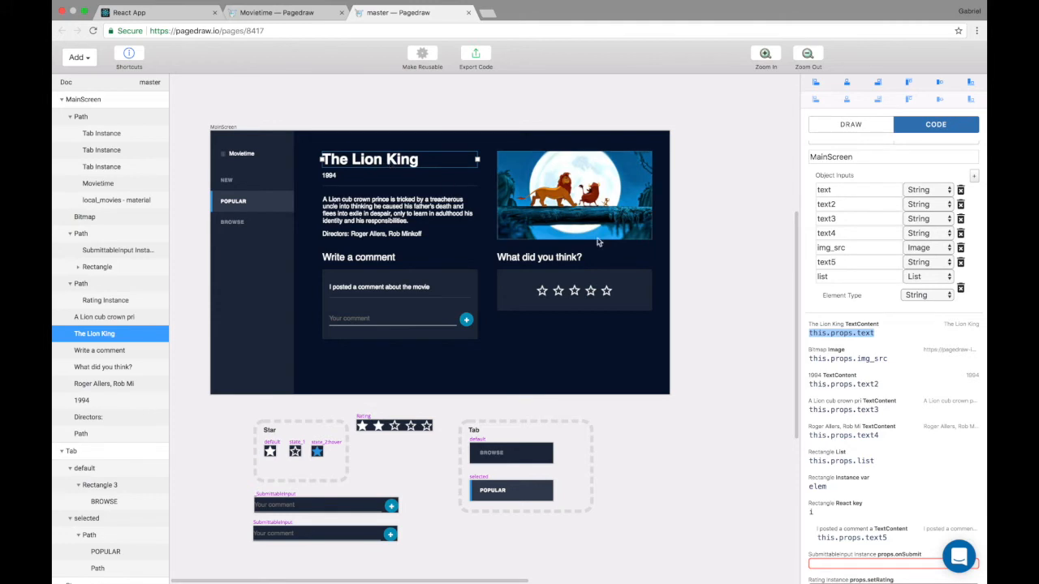
double_click(841, 333)
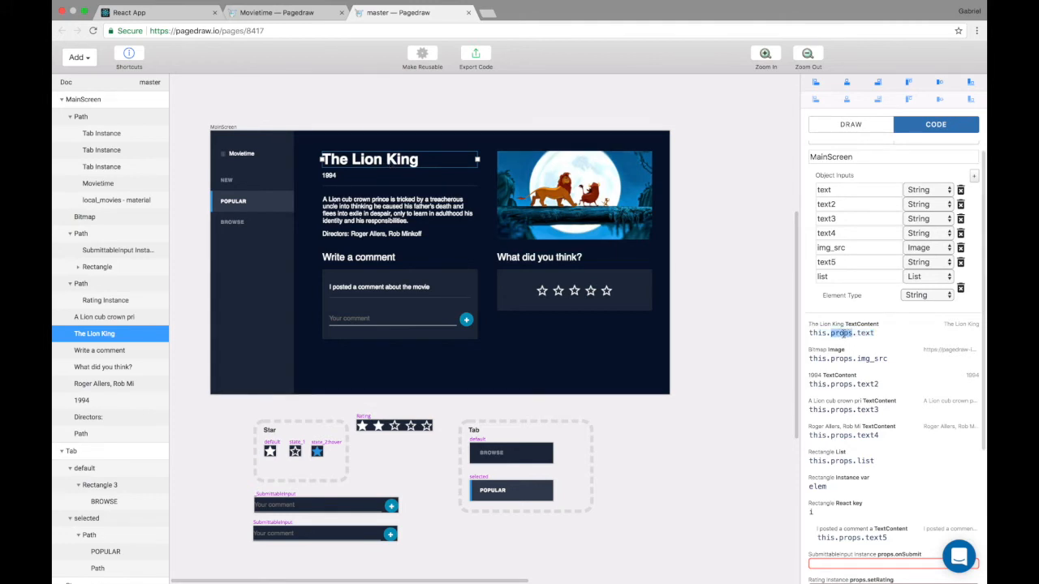
double_click(865, 333)
text(movie_titl)
double_click(838, 190)
text(mov)
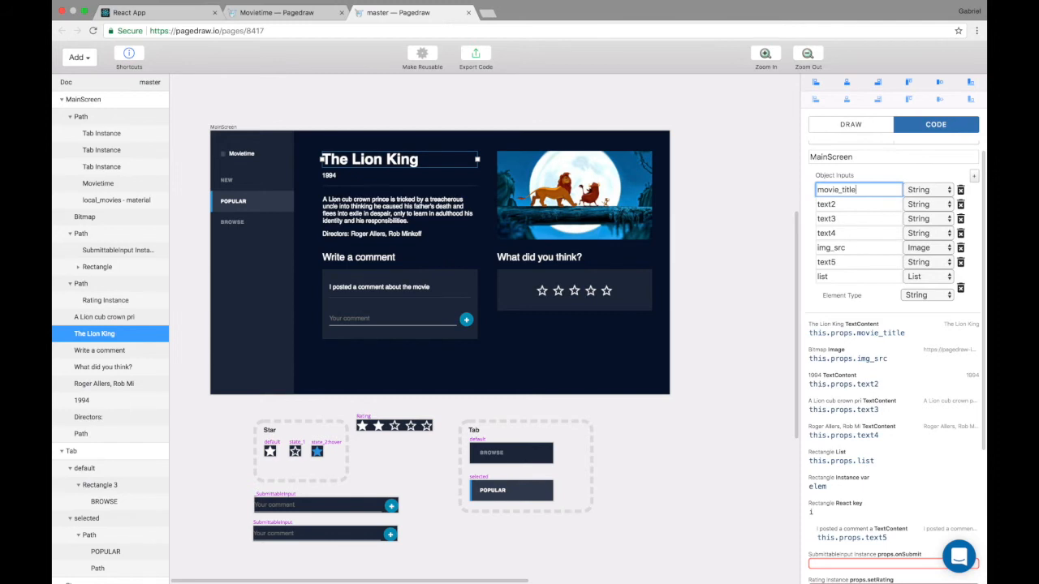
- Bind the 1994 text content to this.props.movie_year
click(874, 358)
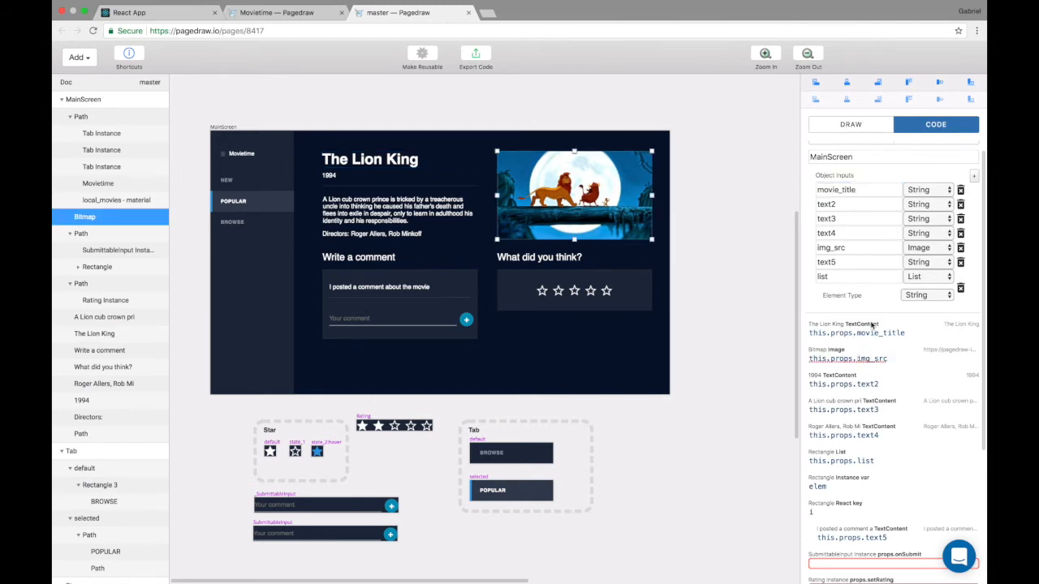
double_click(867, 383)
text(movie_year)
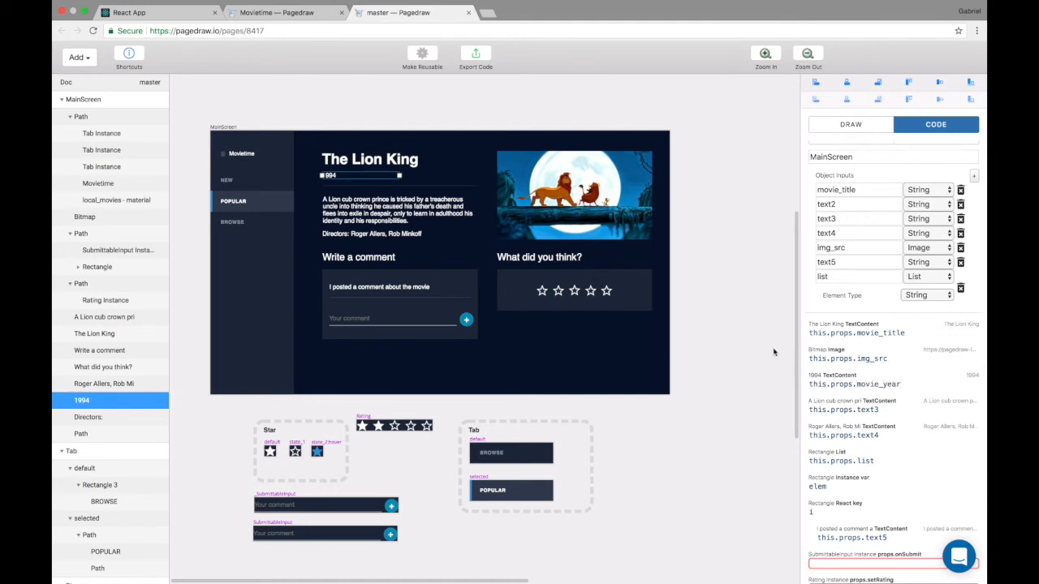
- Rename the text2 input to movie_year, bind the description text to this.props.movie_description and rename text3 to match
double_click(840, 205)
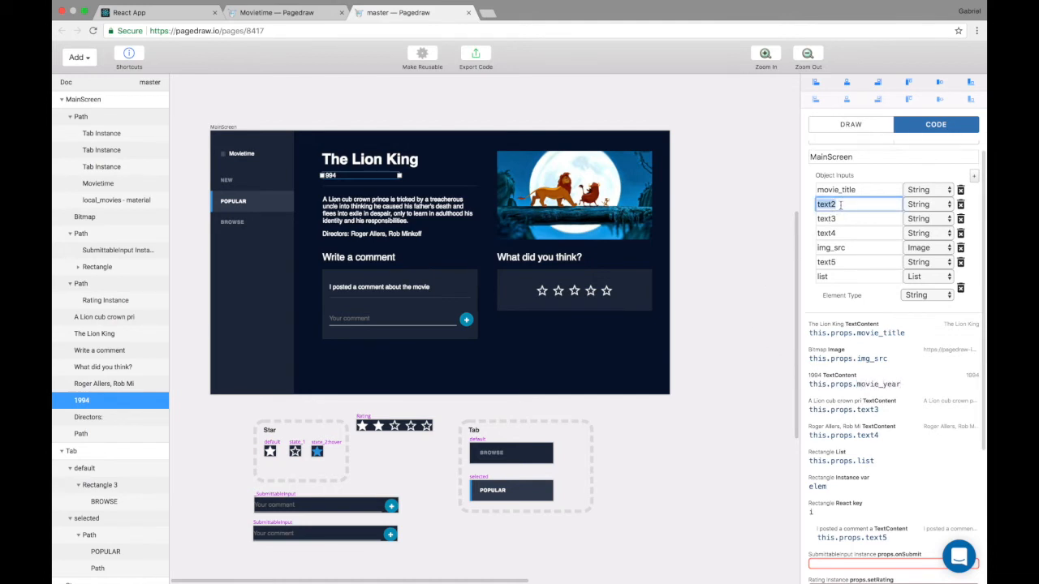
text(movie_year)
double_click(868, 409)
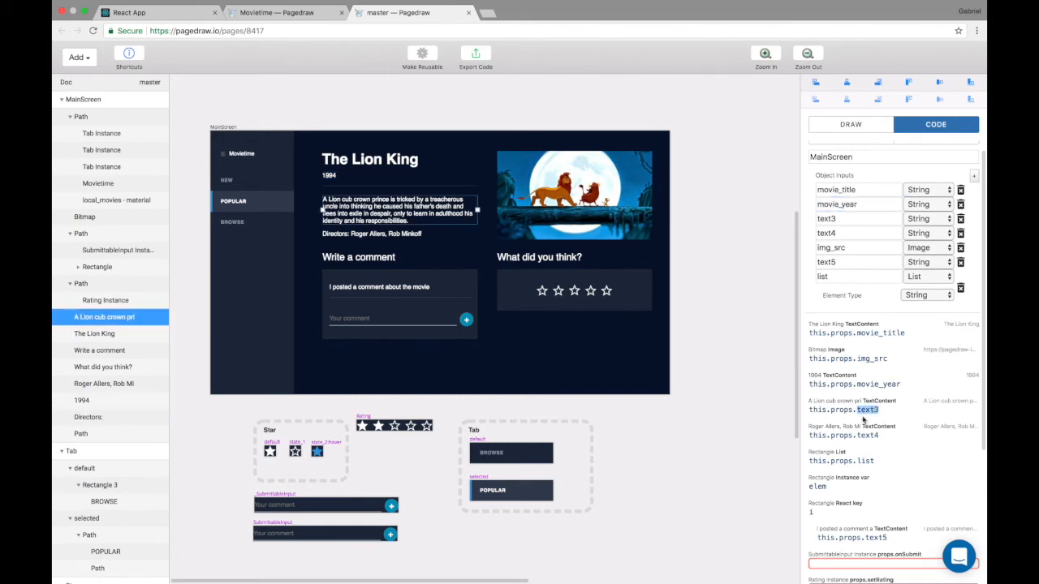
text(movie_description)
click(844, 219)
double_click(844, 219)
text(mo)
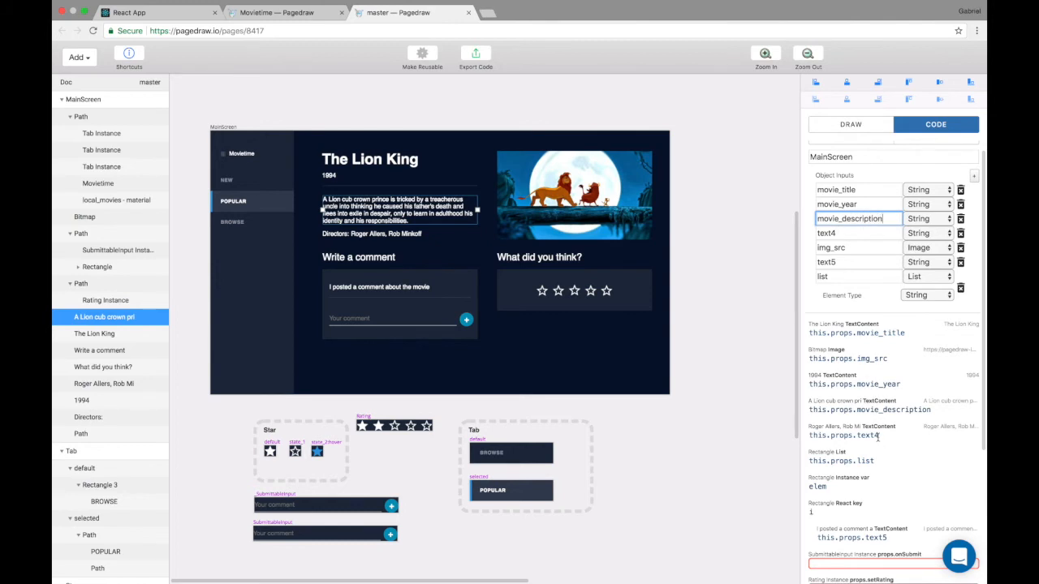
- Bind the directors' names text to this.props.movie_directors and rename the text4 object input to movie_directors
click(877, 436)
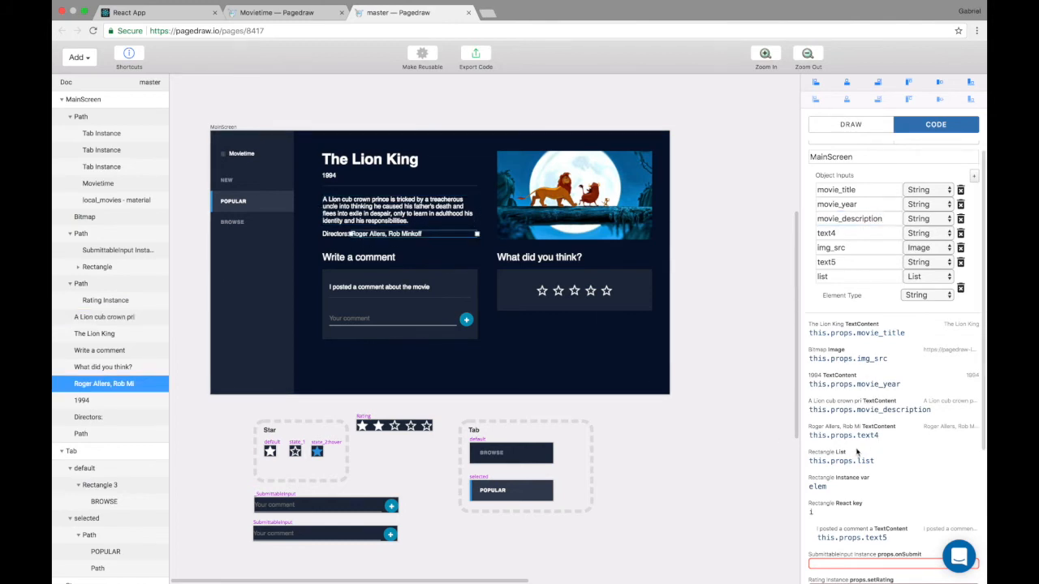
double_click(867, 435)
text(movie_directors)
double_click(860, 233)
text(m)
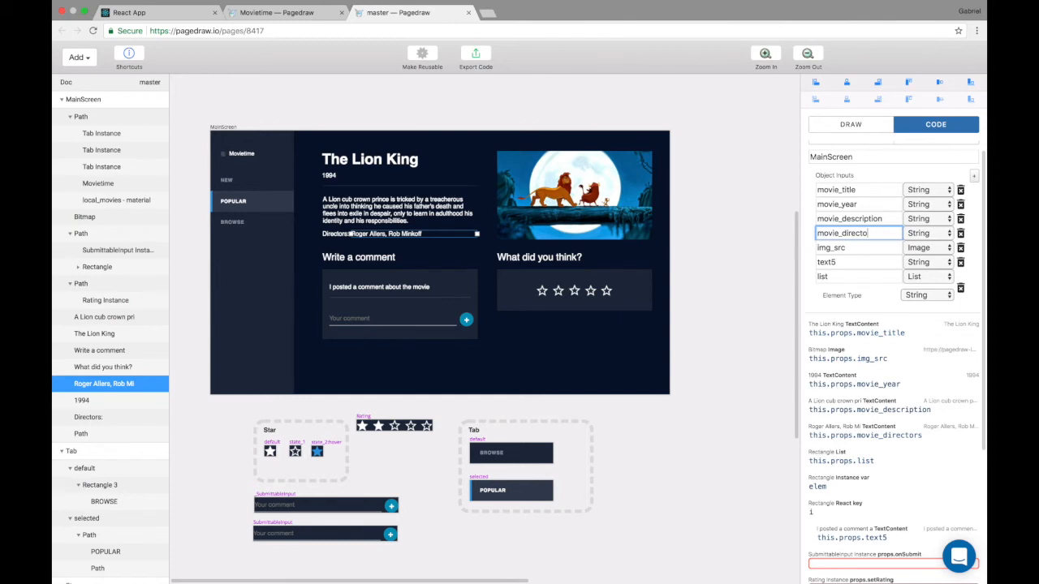
- Bind the repeating comment Rectangle's list to this.props.reviews and rename the list object input to reviews
scroll(859, 474, down, 2)
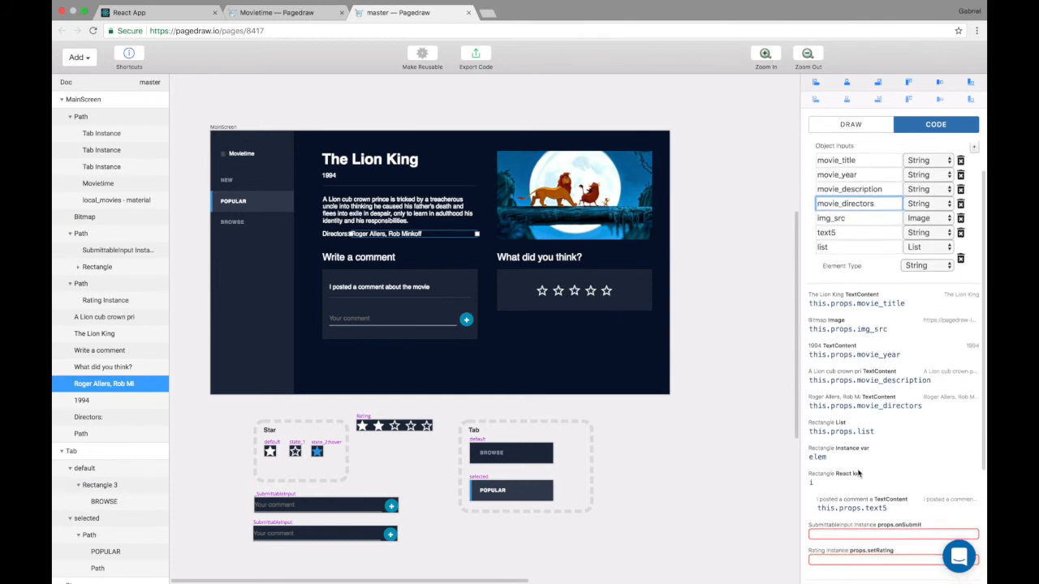
click(389, 287)
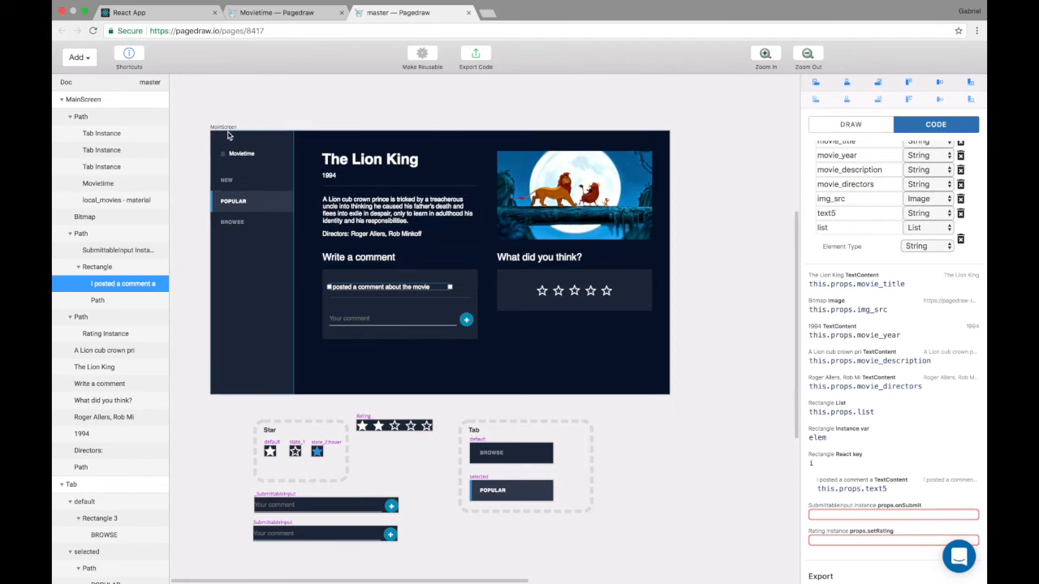
scroll(545, 346, up, 5)
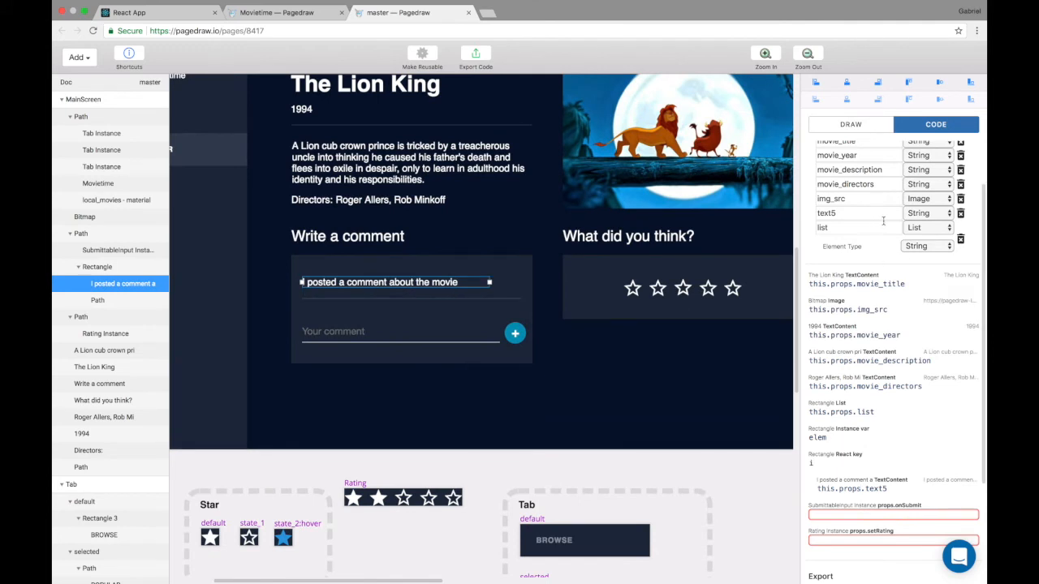
scroll(867, 499, down, 2)
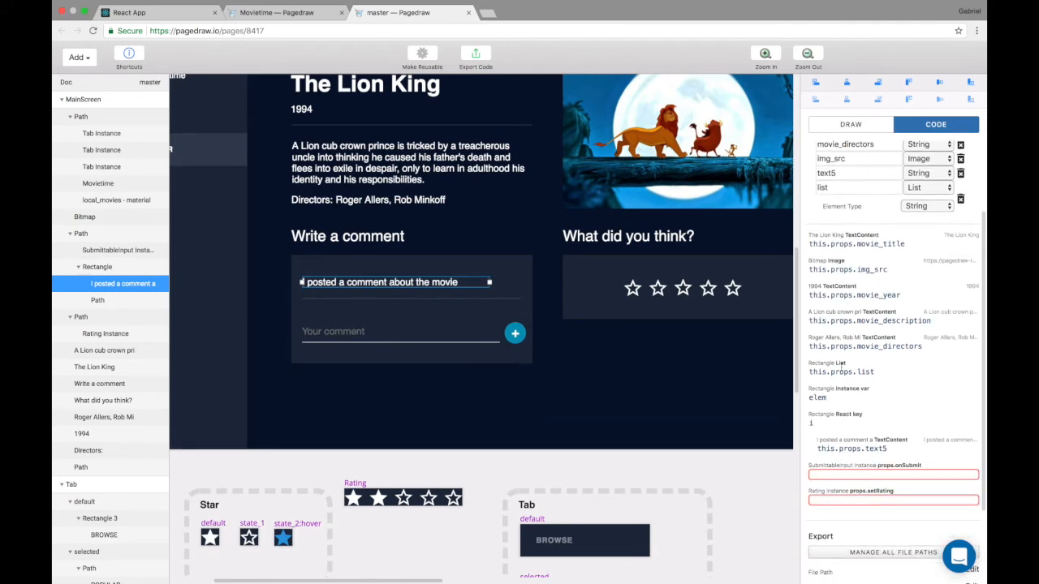
click(841, 366)
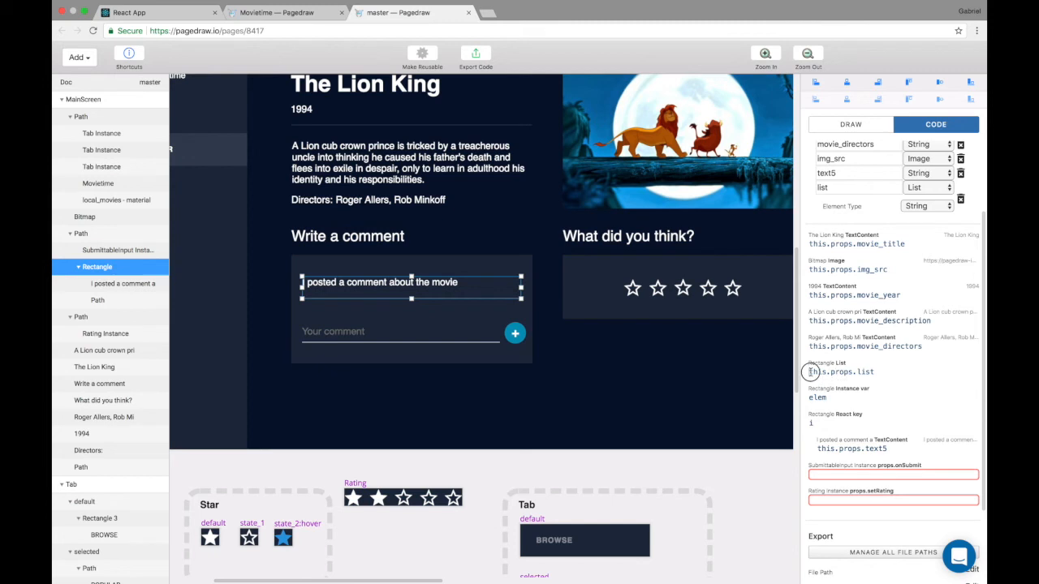
double_click(865, 372)
text(reviews)
double_click(824, 188)
text(reviews)
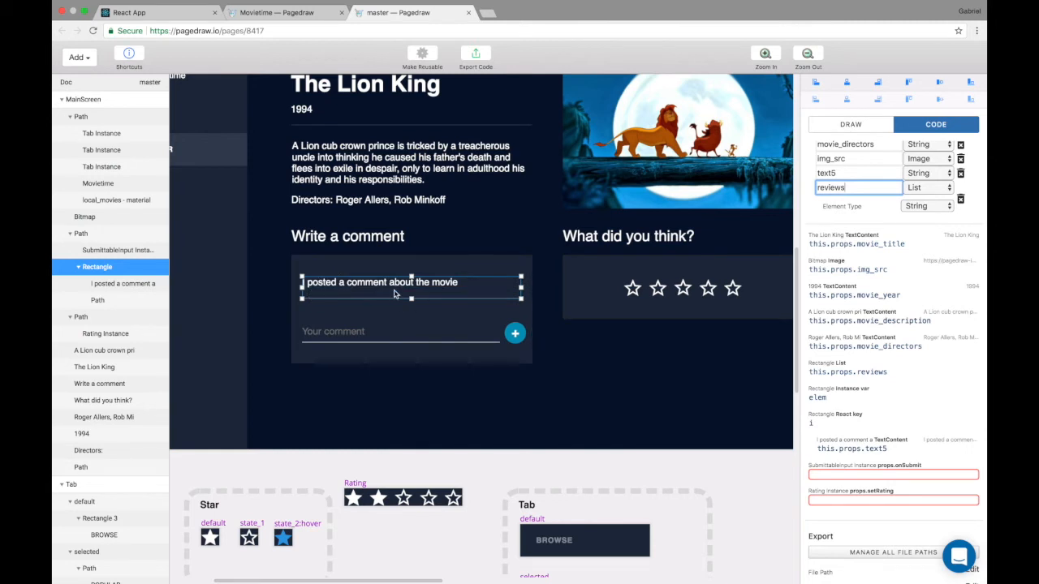
- Bind the text content of the repeated comment to elem
double_click(860, 449)
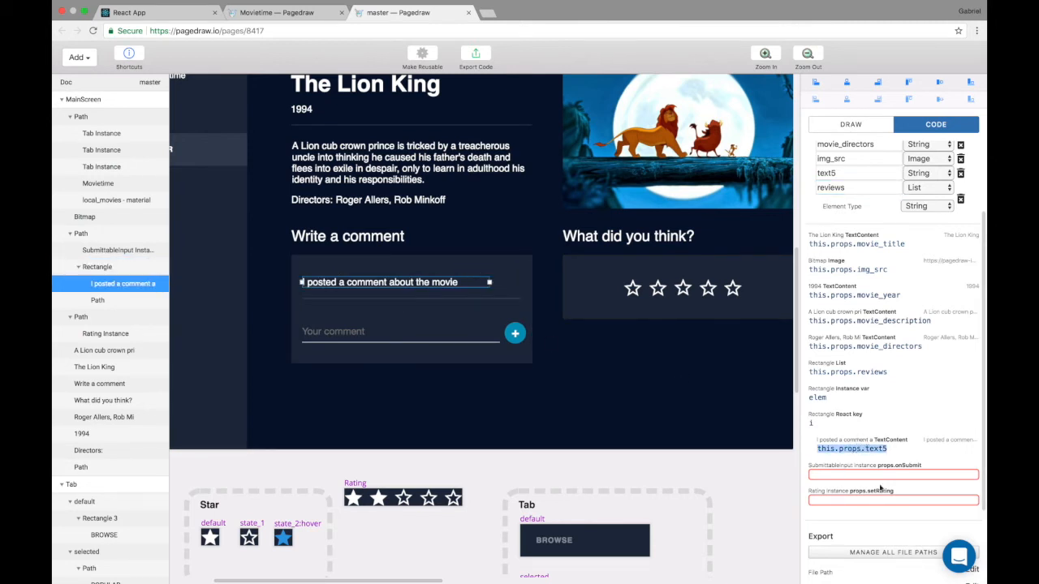
text(elem)
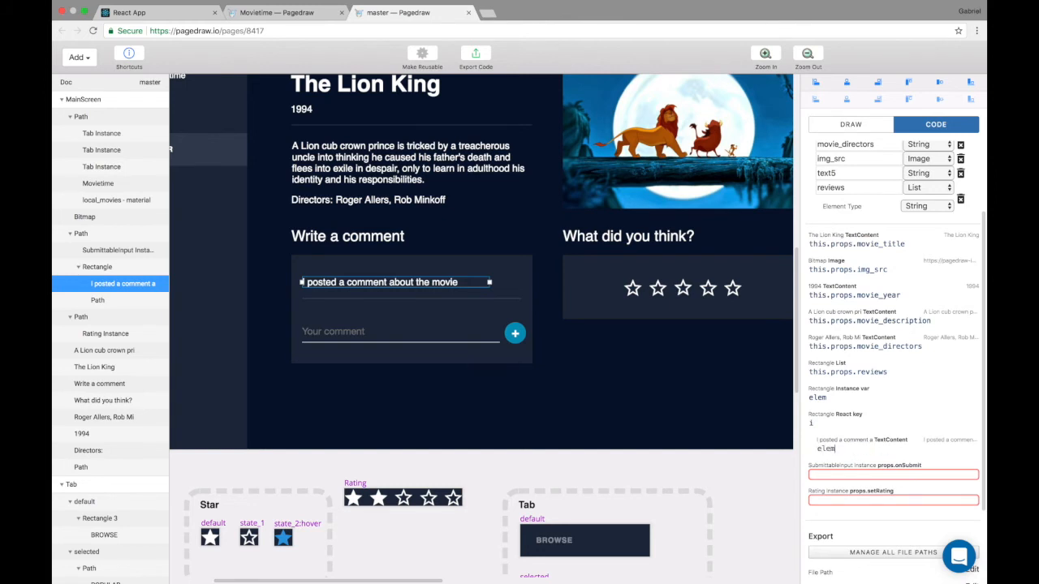
- Bind the SubmittableInput instance's onSubmit to this.props.onAddComment and the Rating instance's setRating to this.props.setRating
click(897, 475)
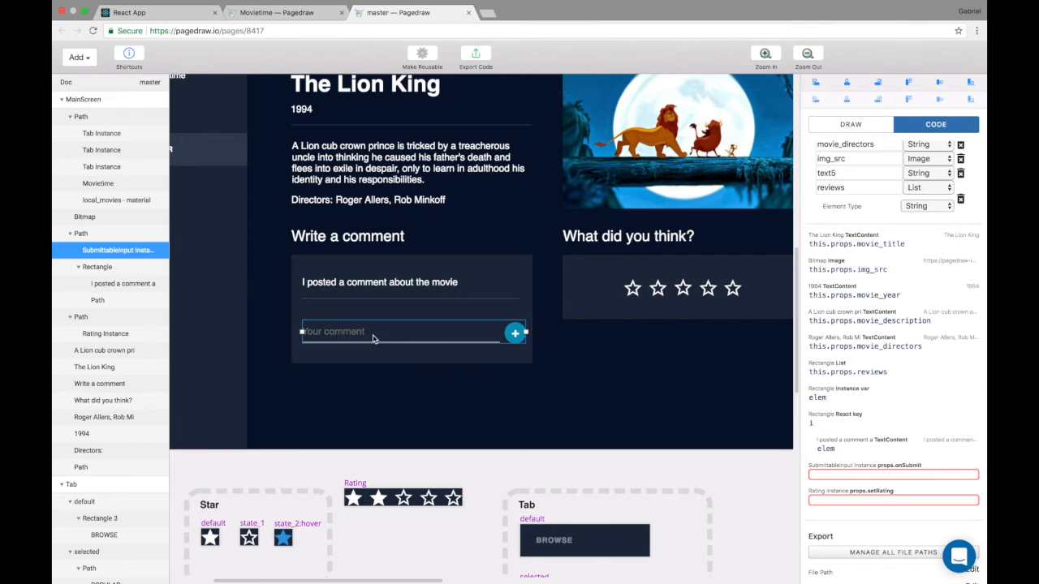
scroll(514, 336, down, 1)
click(871, 475)
text(this.props.)
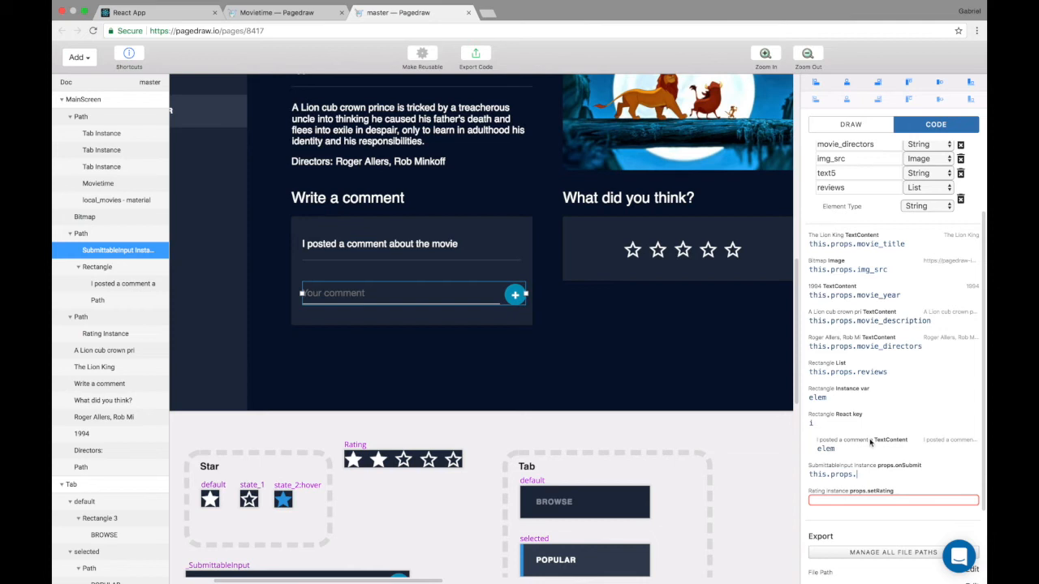
text(onAddComment)
click(866, 500)
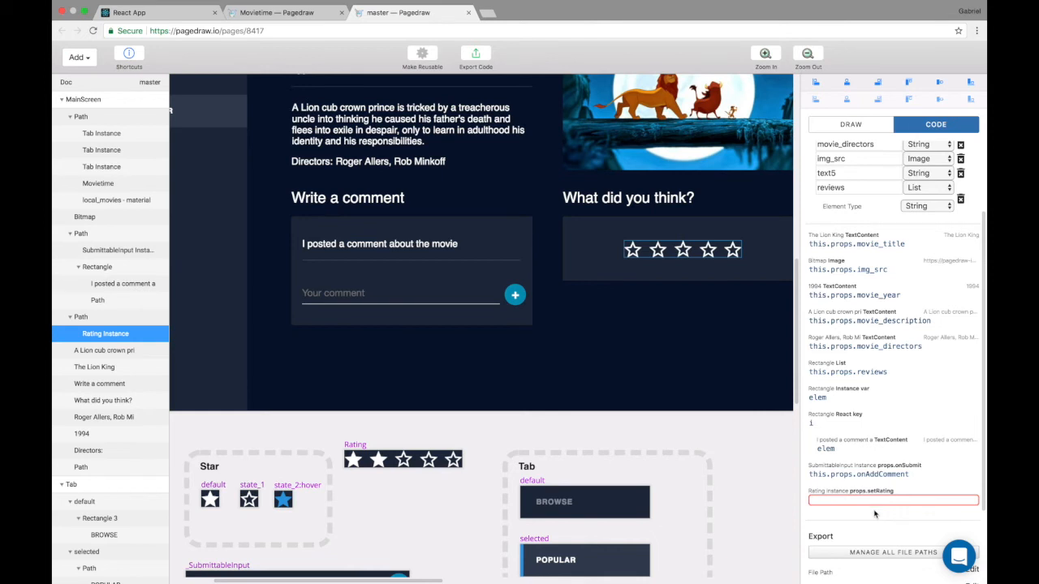
text(this.props.setRating)
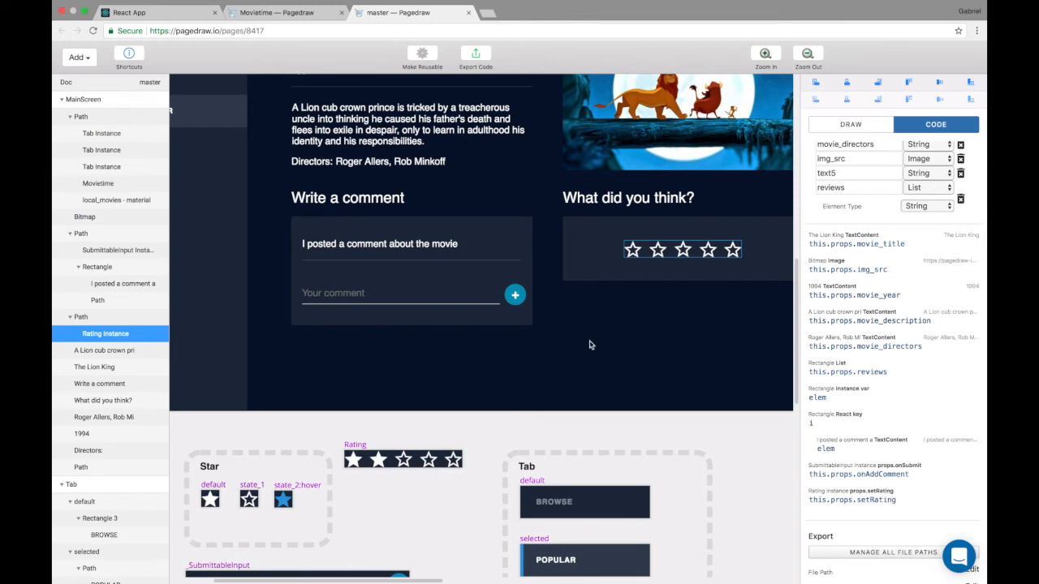
- Set the MainScreen Rating instance's rating to 2 and make that property dynamic
scroll(638, 264, right, 3)
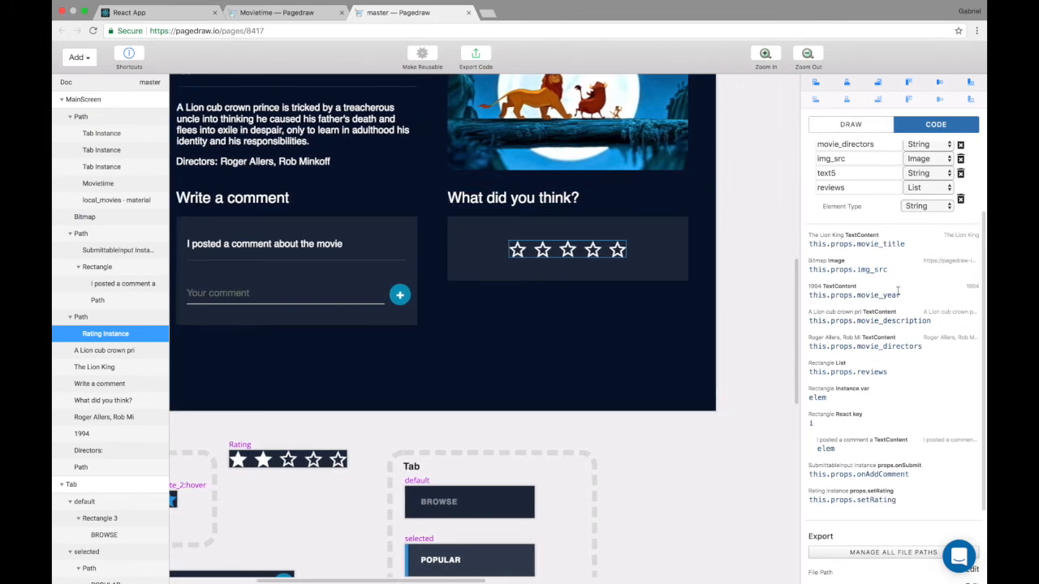
click(868, 130)
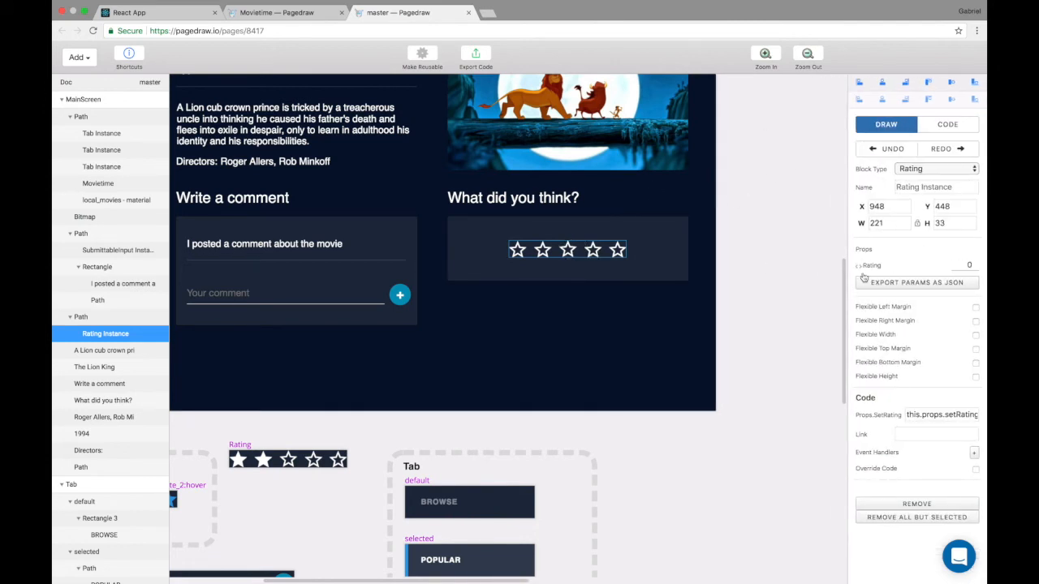
click(977, 263)
click(976, 269)
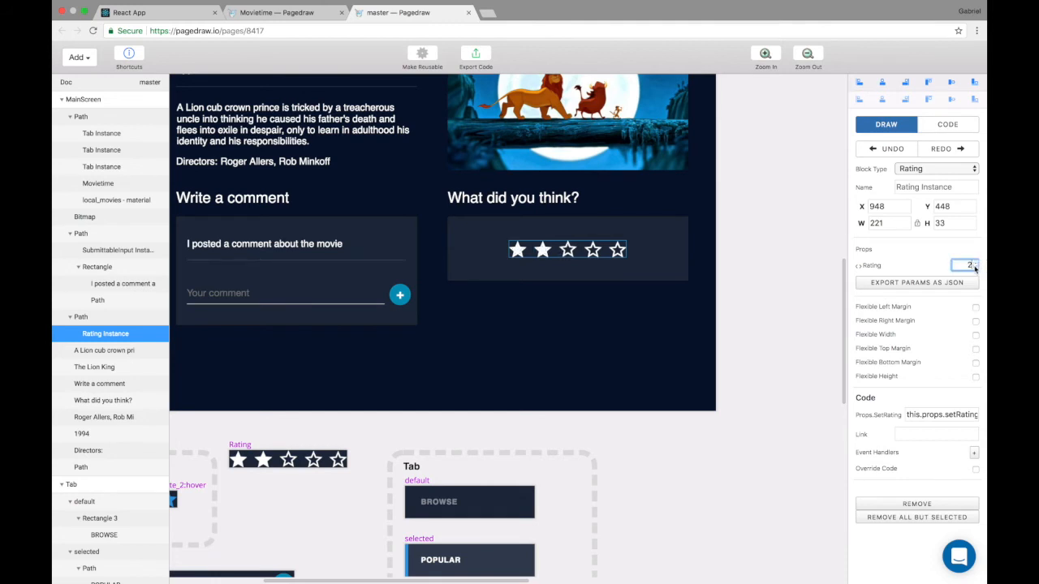
click(862, 267)
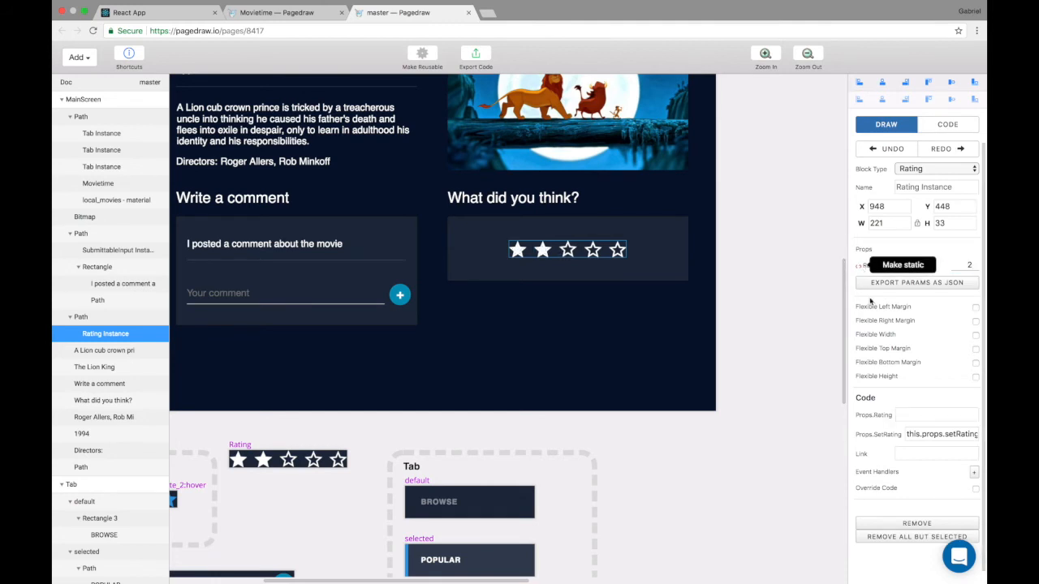
- Bind the Rating instance's rating property to this.props.rating in the MainScreen code settings
click(948, 124)
scroll(870, 455, down, 4)
text(this.props.rating)
scroll(907, 374, up, 3)
scroll(893, 259, down, 2)
scroll(893, 259, down, 1)
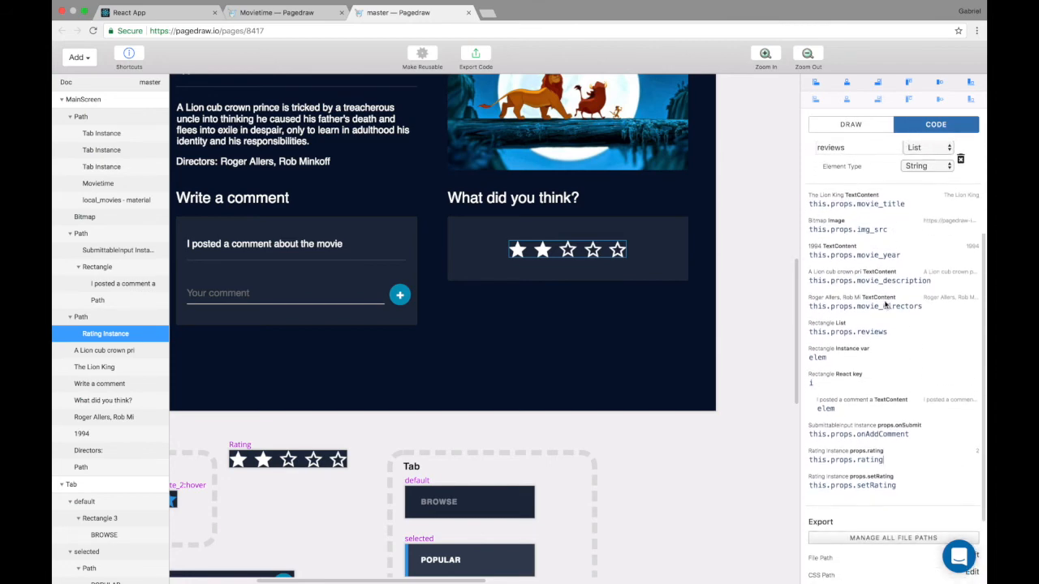
- Switch to Terminal and open index.js from the src folder in vi
scroll(592, 316, down, 5)
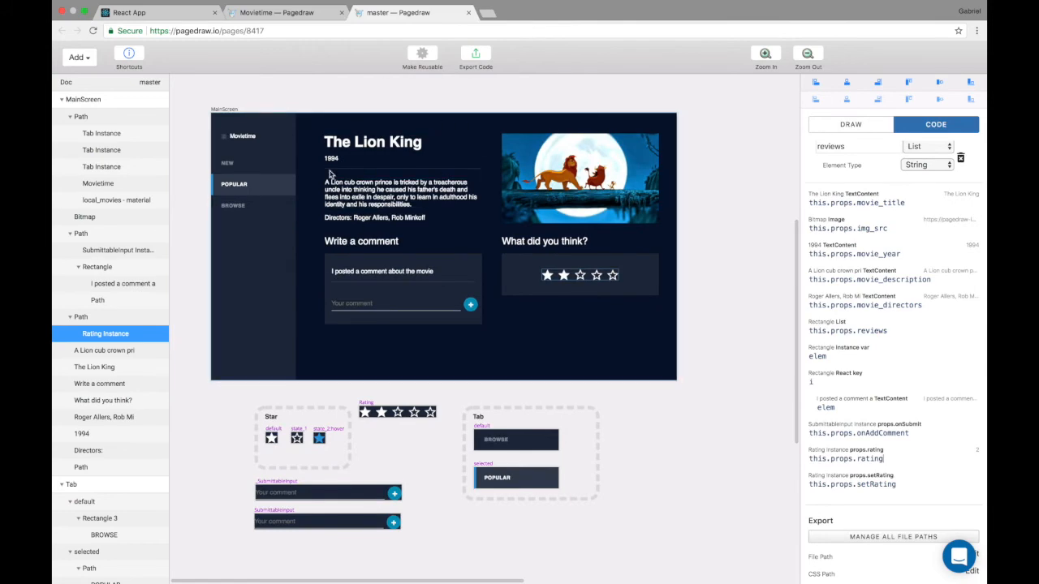
key(ctrl+Left)
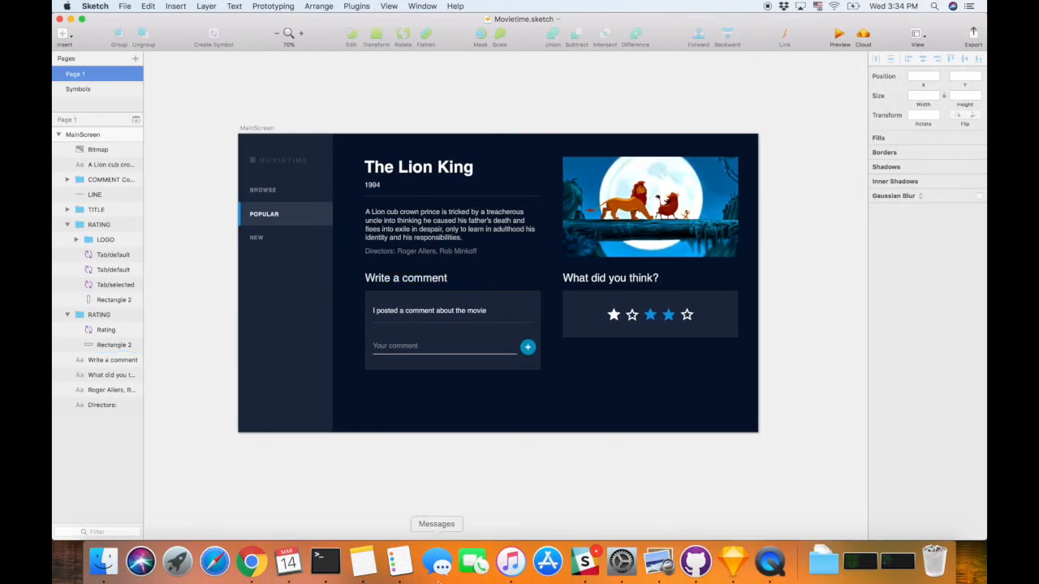
click(325, 562)
text(vi index.js)
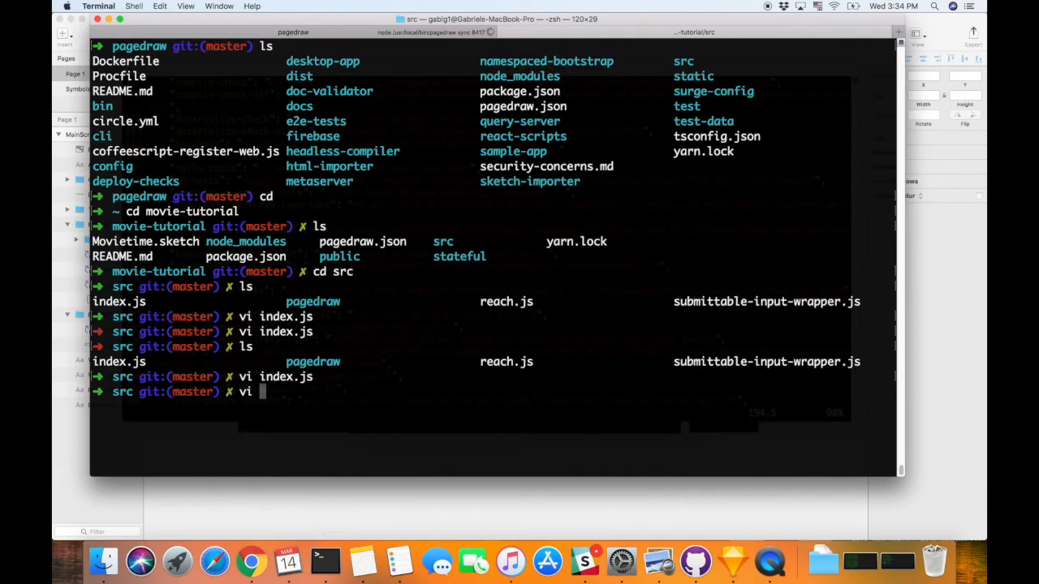
key(Return)
key(j)
key(j)
key(j)
key(j)
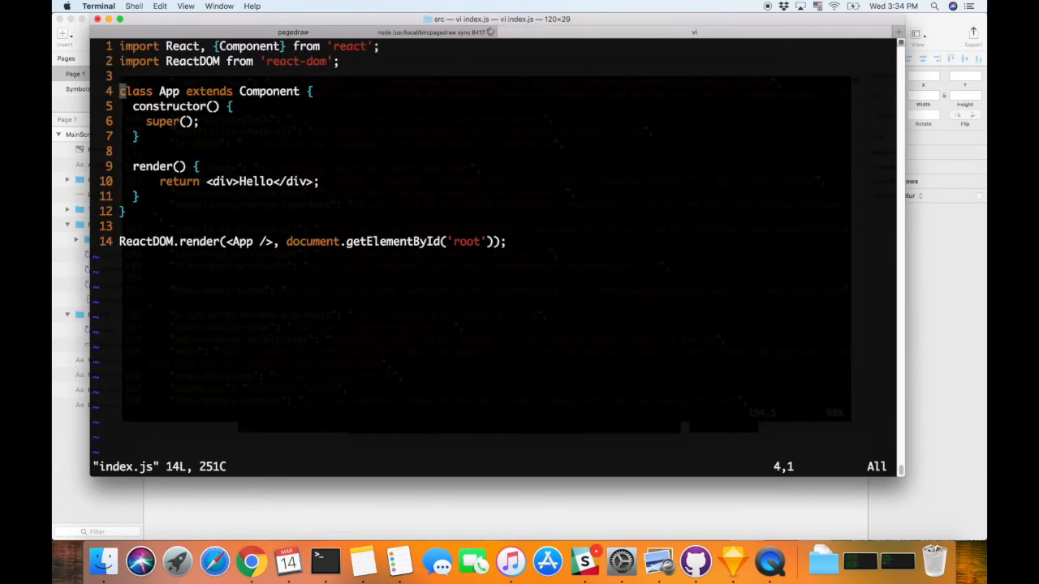
- Below the ReactDOM import, add an import of AppRender from './pagedraw/mainscreen' and save index.js
key(k)
key(k)
key(k)
key(k)
text(oimport Ap)
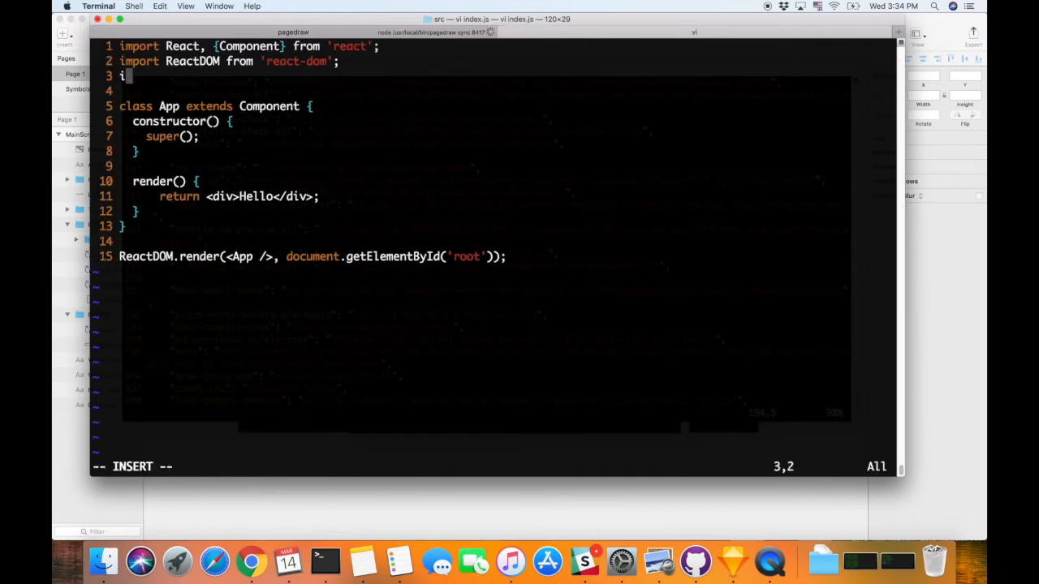
text(pRend)
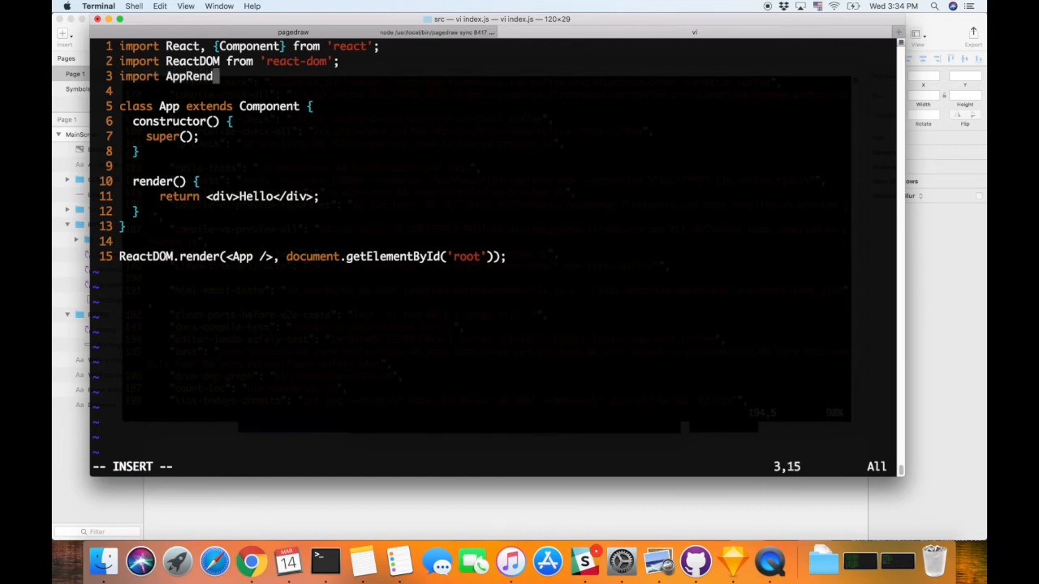
text(er from './pagedraw)
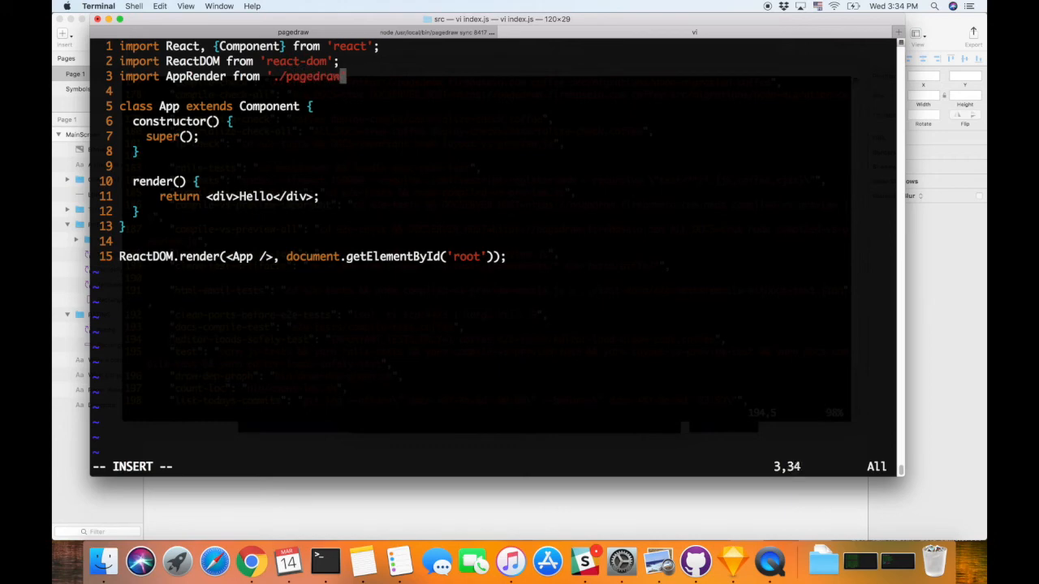
text(/mainscree')
key(Escape)
text(:w)
key(Return)
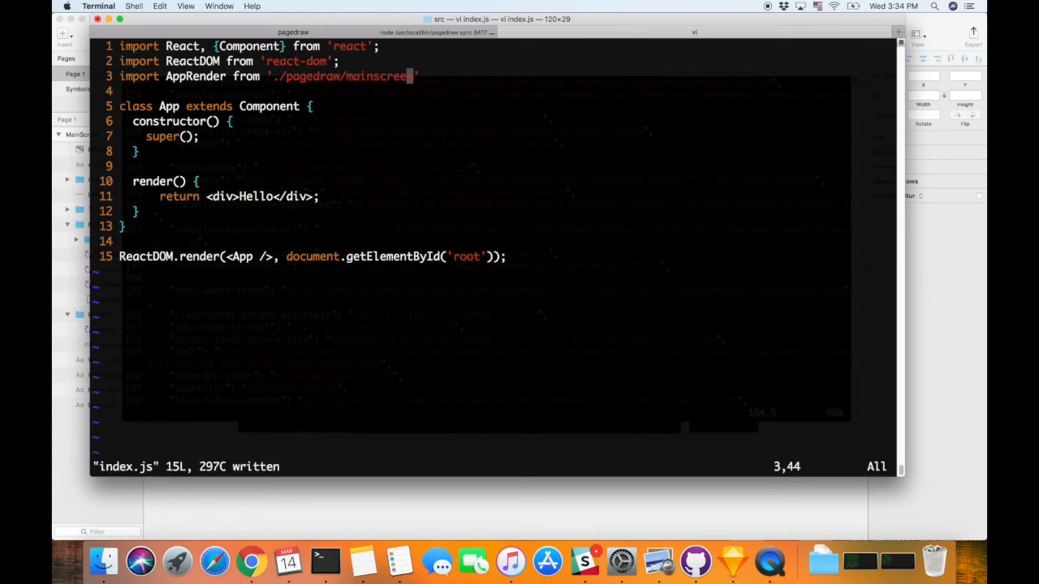
- Check the pagedraw sync output for the mainscreen.js and mainscreen.css paths and return to index.js
click(362, 33)
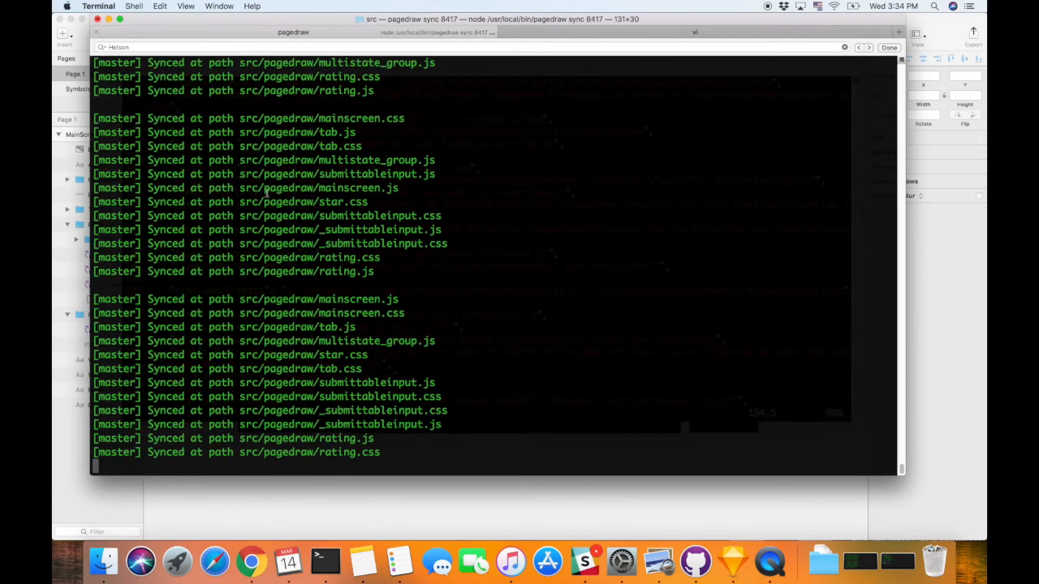
drag(410, 318, 213, 282)
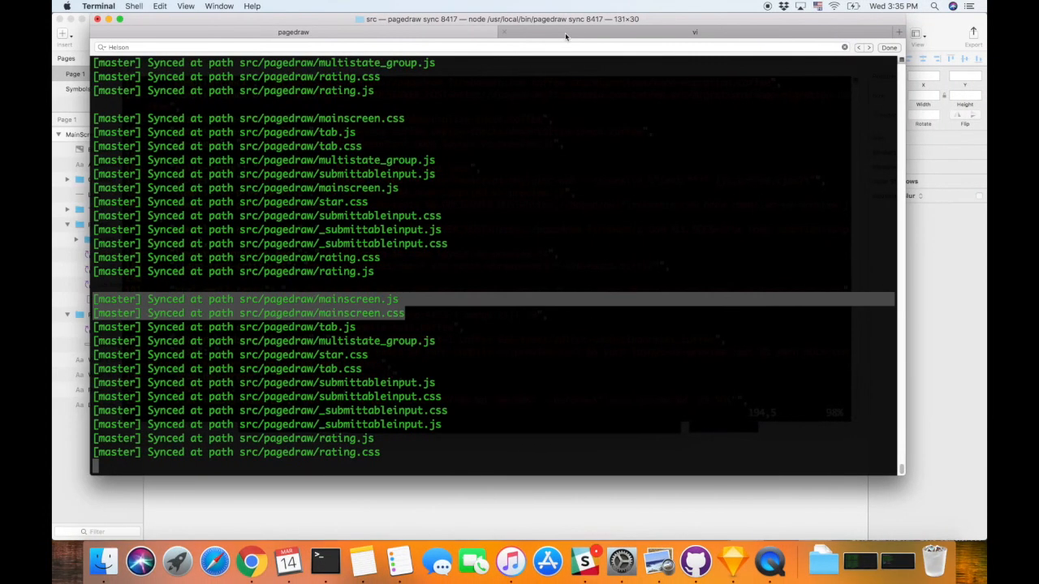
click(565, 34)
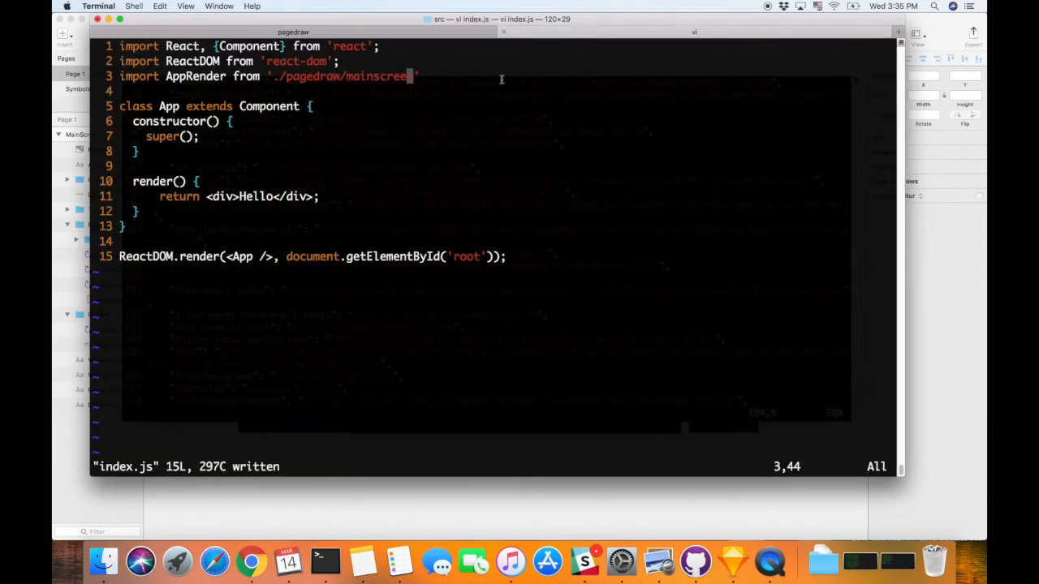
- End the AppRender import line with a semicolon and save index.js
key(j)
key(ctrl+c)
text(kA;)
key(Escape)
text(:w)
key(Return)
- Switch to the browser and view the running React App at localhost:3002
key(j)
key(j)
key(j)
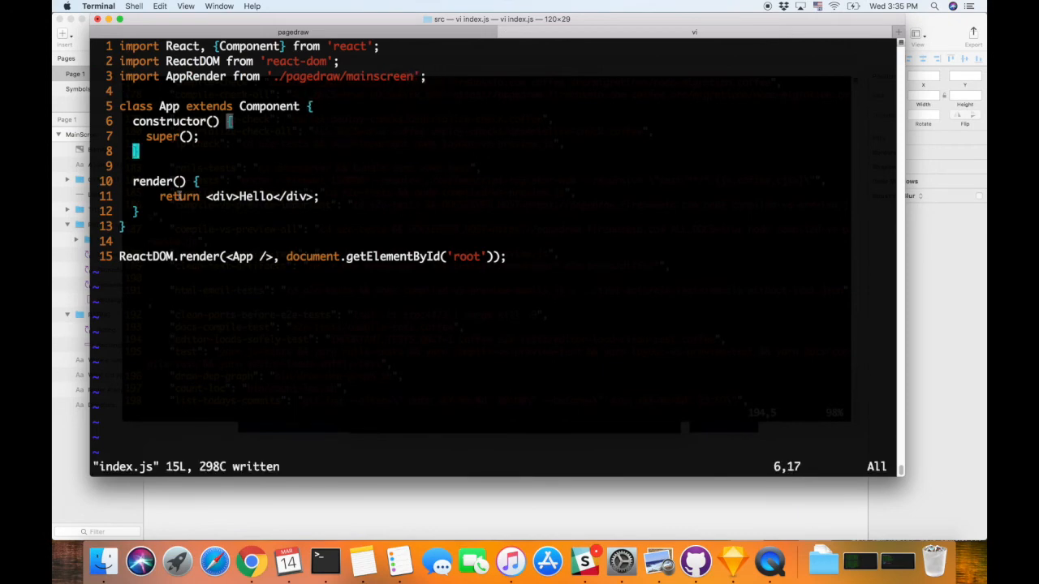
key(ctrl+Right)
click(188, 18)
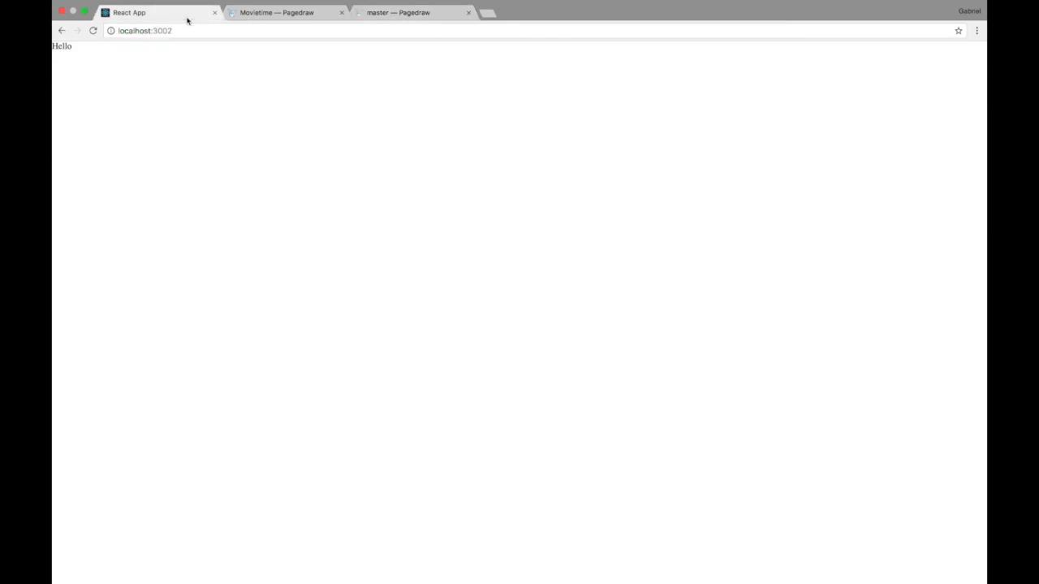
- Replace the Hello div in render() with <AppRender />;, save index.js, and check the running app in the browser
key(ctrl+Left)
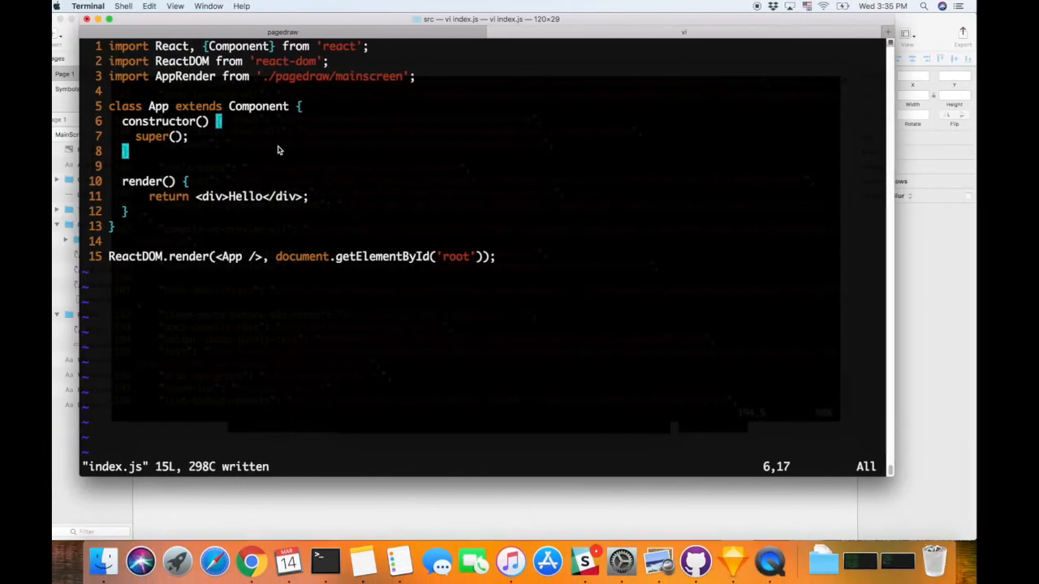
click(258, 198)
key(b)
key(b)
key(b)
key(b)
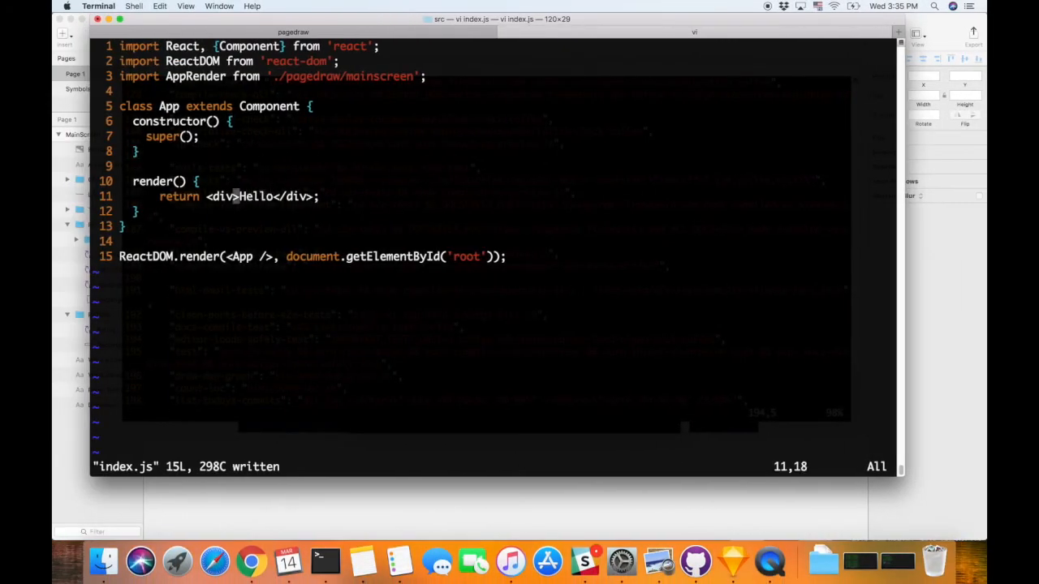
text(i<App)
text(Render />)
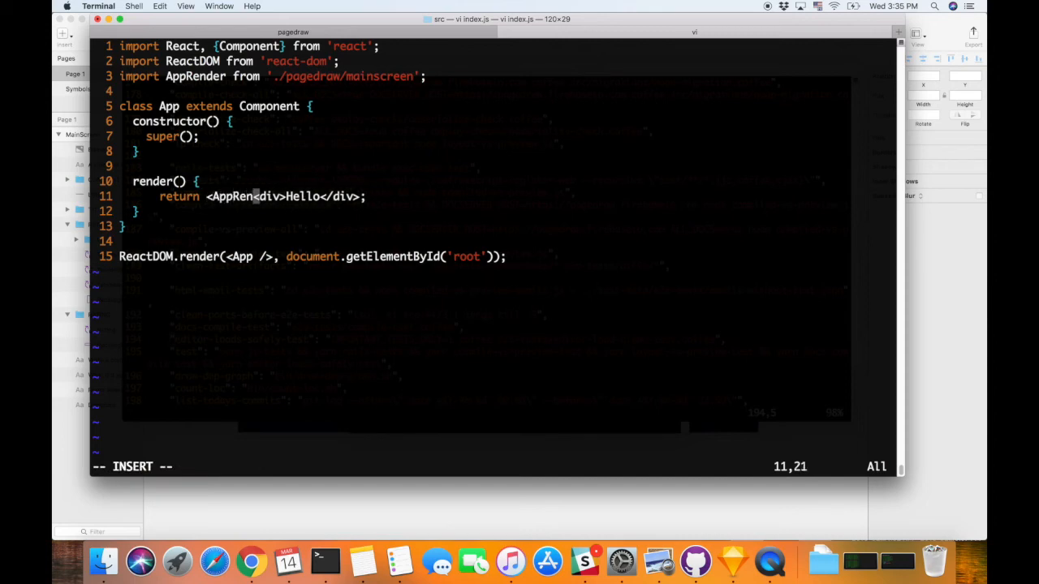
key(Return)
key(Escape)
key(d)
key(d)
text(kA;)
key(Escape)
text(:w)
key(Return)
key(j)
key(ctrl+Right)
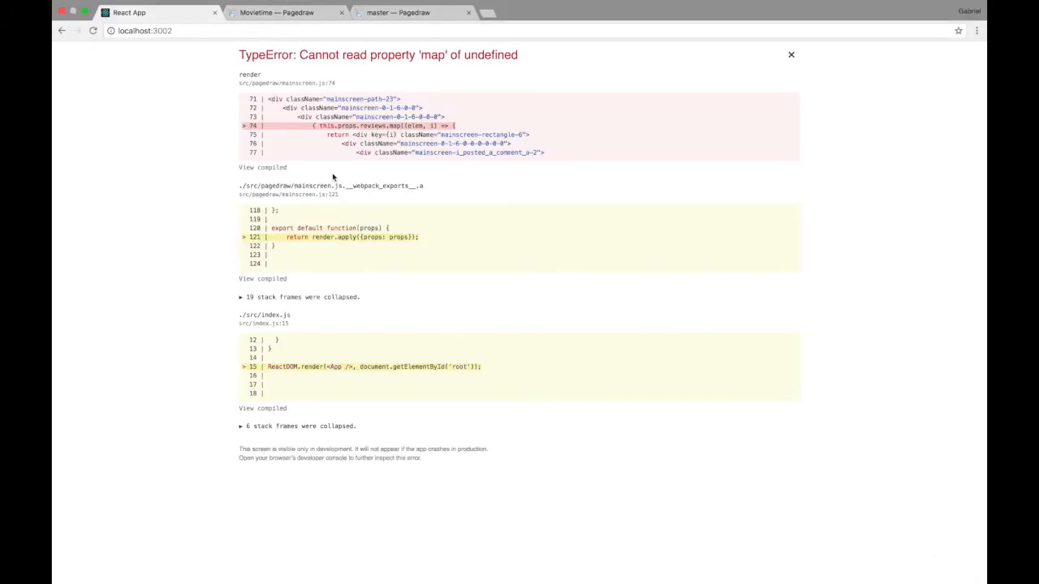
- Return to the terminal editor and open reach.js in a new tab beside index.js
key(ctrl+Left)
text(:tabe reach.js)
key(Return)
key(j)
key(j)
key(j)
key(j)
key(j)
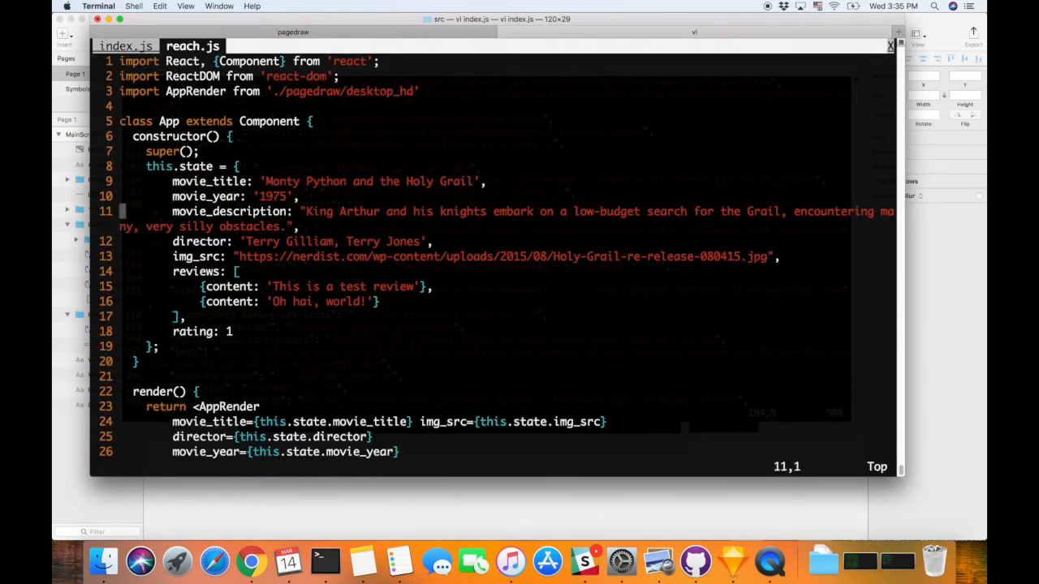
- Copy the whole constructor from reach.js, including its this.state block with the movie data, reviews and rating
key(k)
key(k)
key(k)
key(k)
key(k)
key(shift+v)
key(j)
key(j)
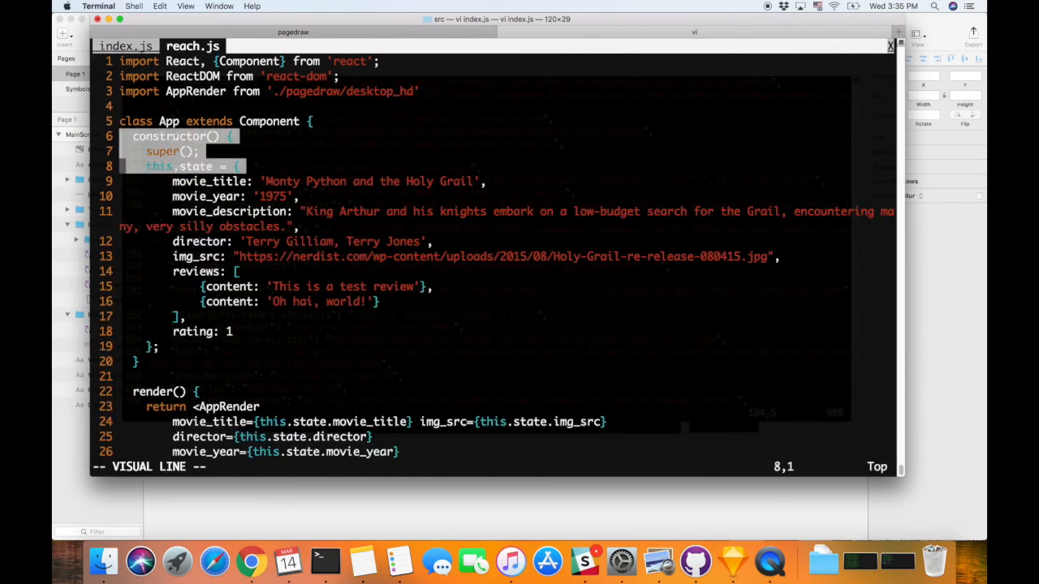
key(j)
key(j)
key(j)
key(j)
key(j)
key(j)
key(j)
key(j)
key(j)
key(j)
key(j)
key(j)
key(y)
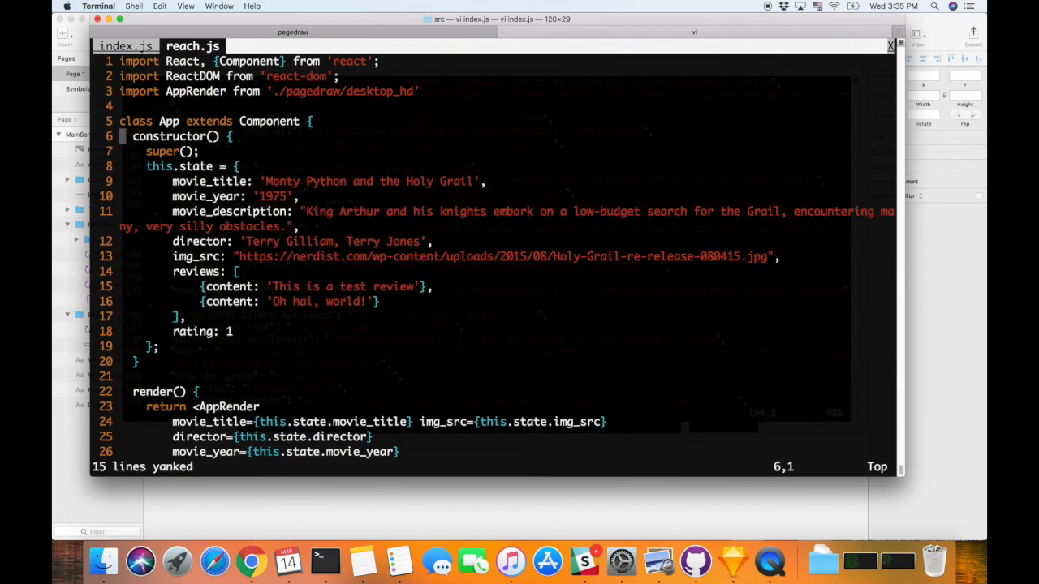
- Replace the constructor in index.js with the copied one and save the file
key(g)
key(T)
key(k)
key(k)
key(p)
key(shift+v)
key(k)
key(k)
text(d:w)
key(Return)
- Switch to Pagedraw and rename the directors text's data binding to match the director key in the index.js state
key(j)
key(j)
key(j)
key(j)
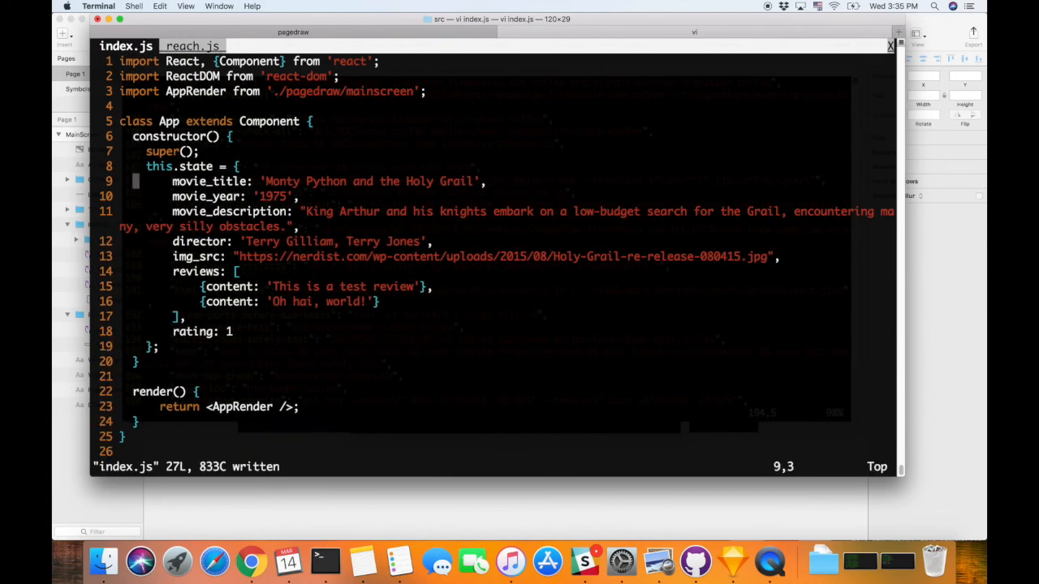
key(j)
key(j)
key(j)
key(k)
key(k)
key(l)
key(l)
key(l)
key(l)
key(l)
key(l)
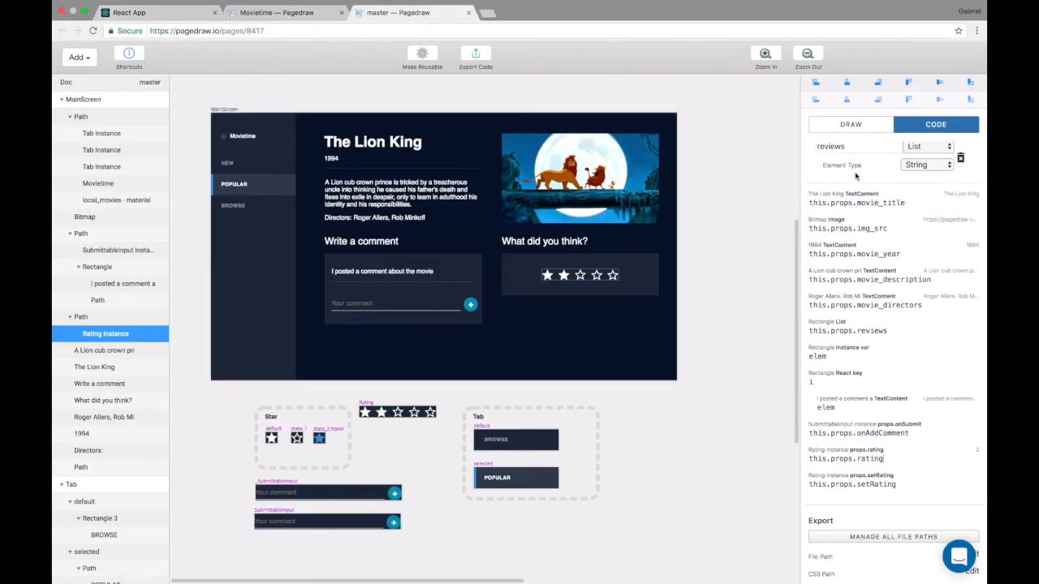
click(880, 329)
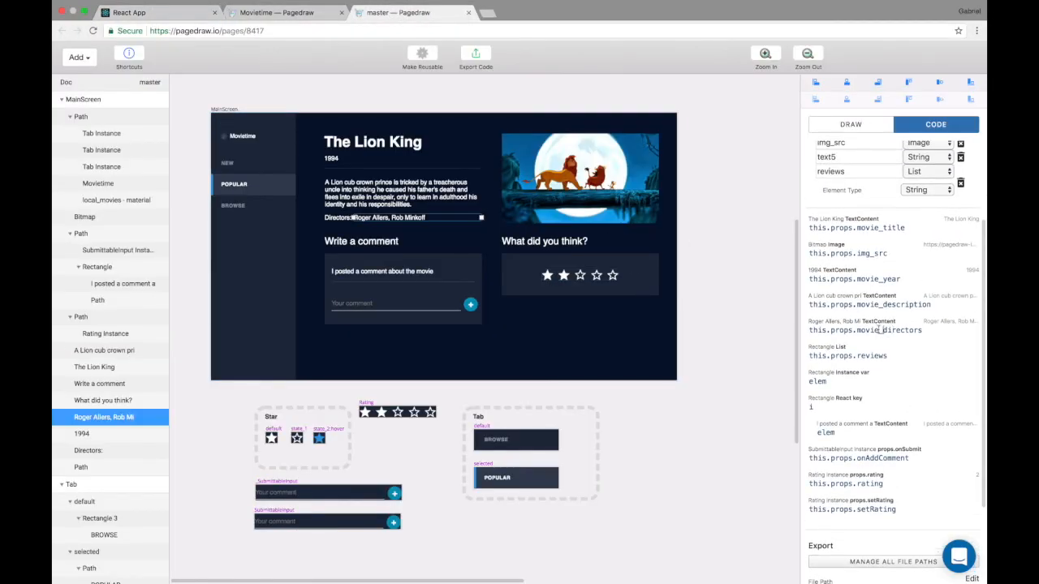
drag(857, 330, 922, 331)
text(d)
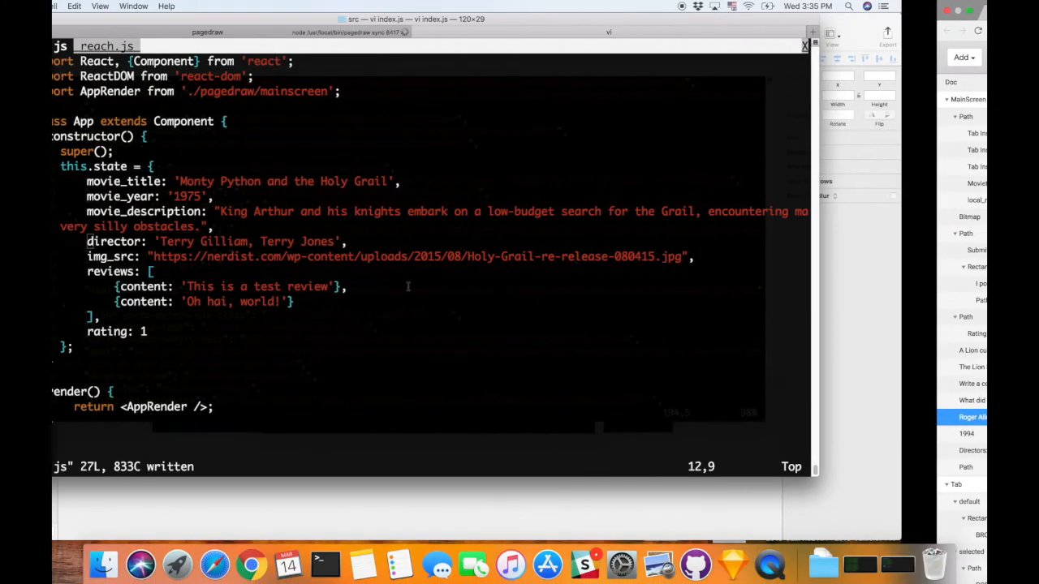
- Copy the AppRender return statement with all its props from render() in reach.js
scroll(252, 269, down, 1)
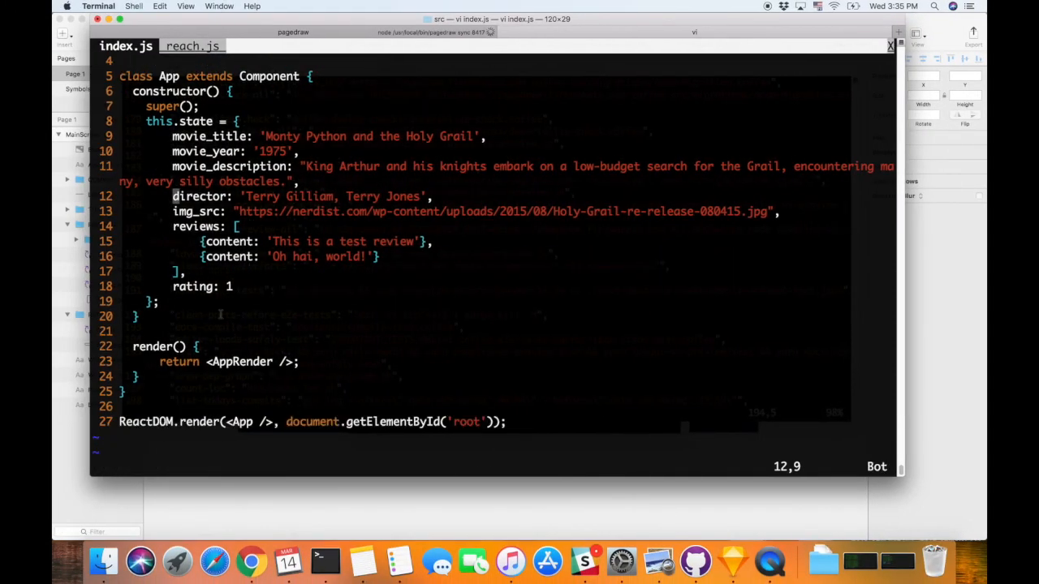
key(g)
key(t)
key(j)
key(j)
key(j)
key(j)
key(j)
key(j)
key(j)
key(j)
key(j)
key(j)
key(j)
key(j)
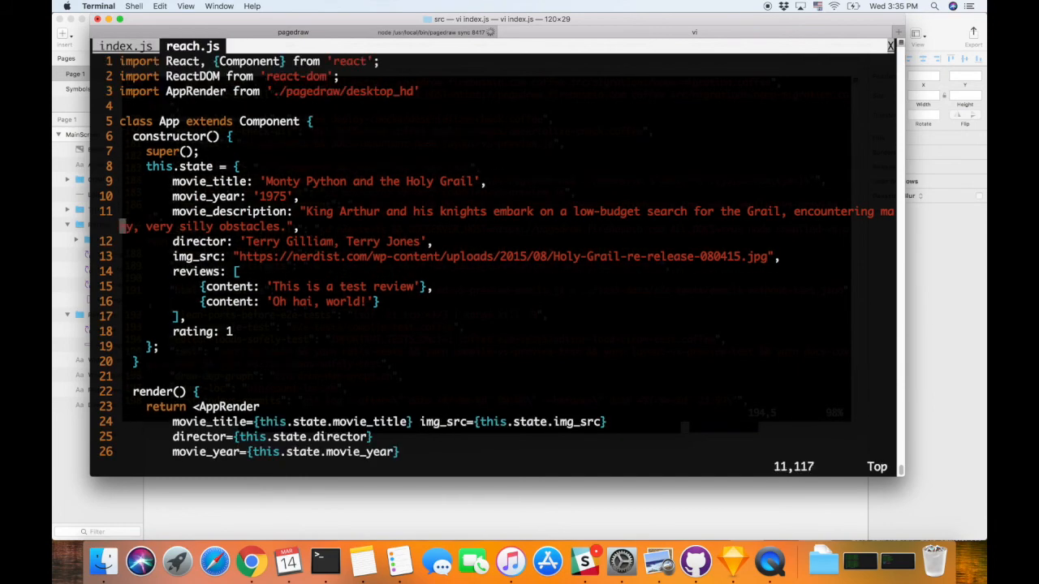
key(j)
key(j)
key(j)
key(j)
key(j)
key(j)
key(V)
key(j)
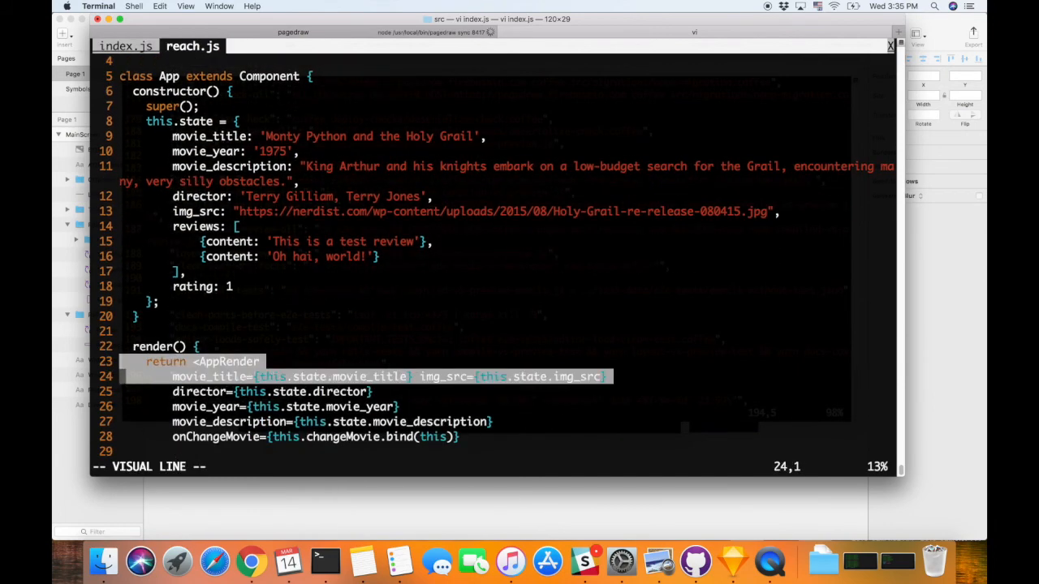
key(j)
key(j)
key(j)
key(j)
key(j)
key(j)
key(j)
key(j)
key(j)
key(j)
key(j)
key(j)
key(j)
key(j)
key(j)
key(j)
key(j)
key(j)
key(j)
key(j)
key(j)
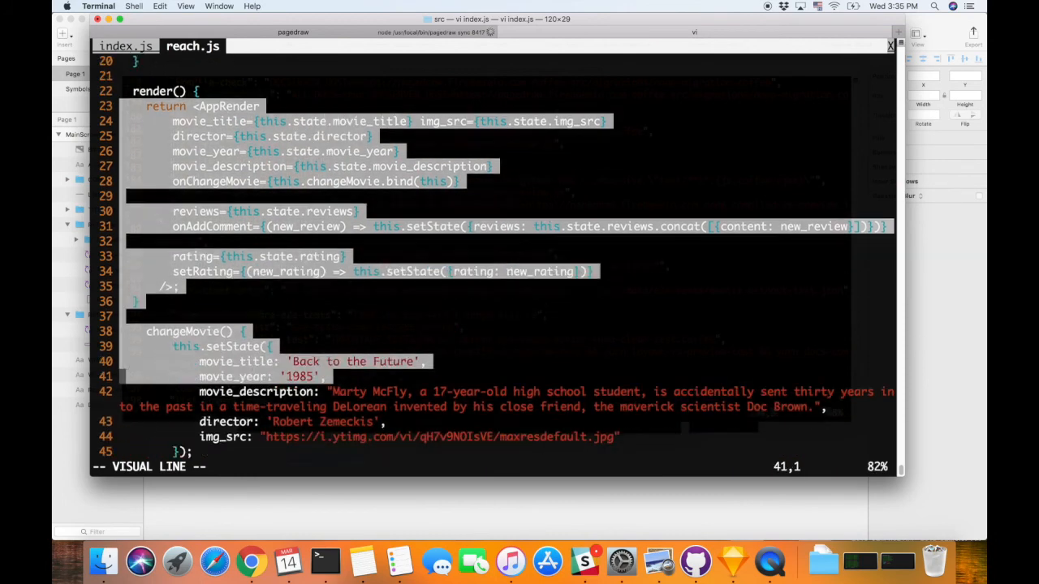
key(j)
key(k)
key(k)
key(k)
key(k)
key(k)
key(k)
key(k)
key(k)
key(k)
key(k)
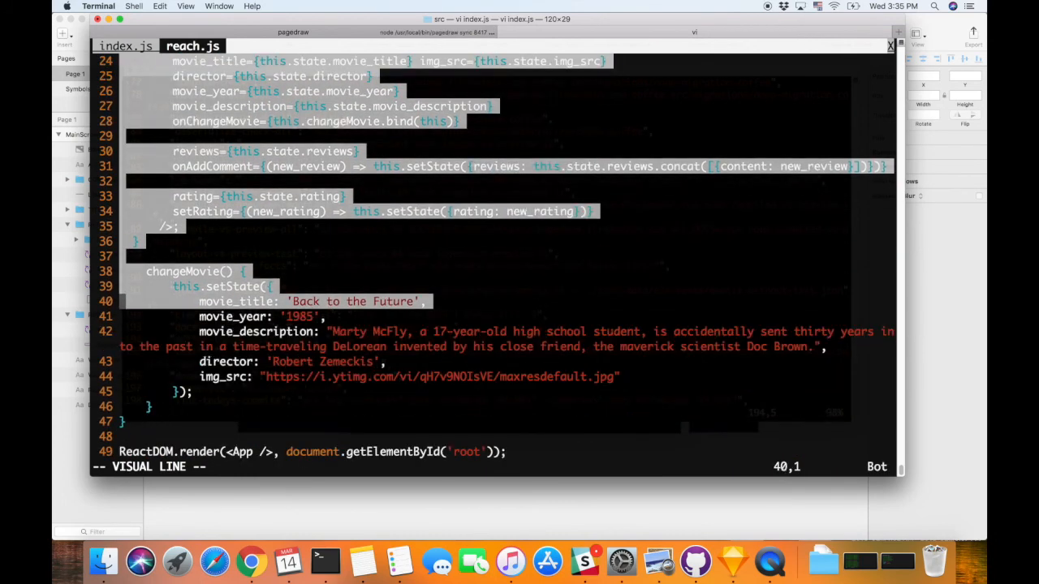
key(y)
- Replace the plain <AppRender /> return line in index.js with the copied return statement and save the file
key(g)
key(T)
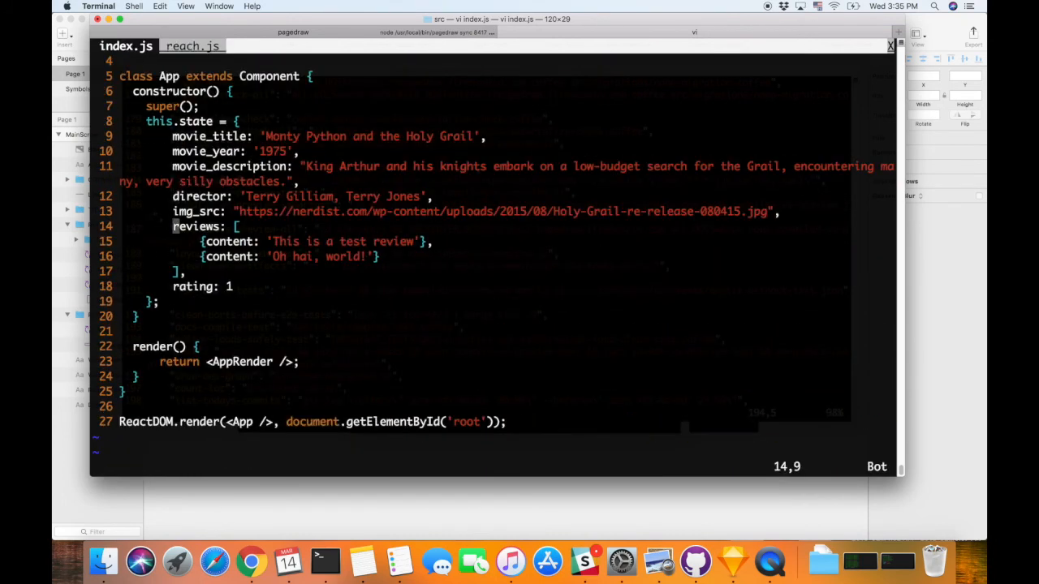
key(j)
key(j)
key(j)
key(j)
key(j)
key(j)
key(j)
key(p)
key(k)
key(d)
key(d)
text(:w)
key(Return)
- Delete the onChangeMovie prop line from the AppRender element in index.js
key(j)
key(j)
key(j)
key(j)
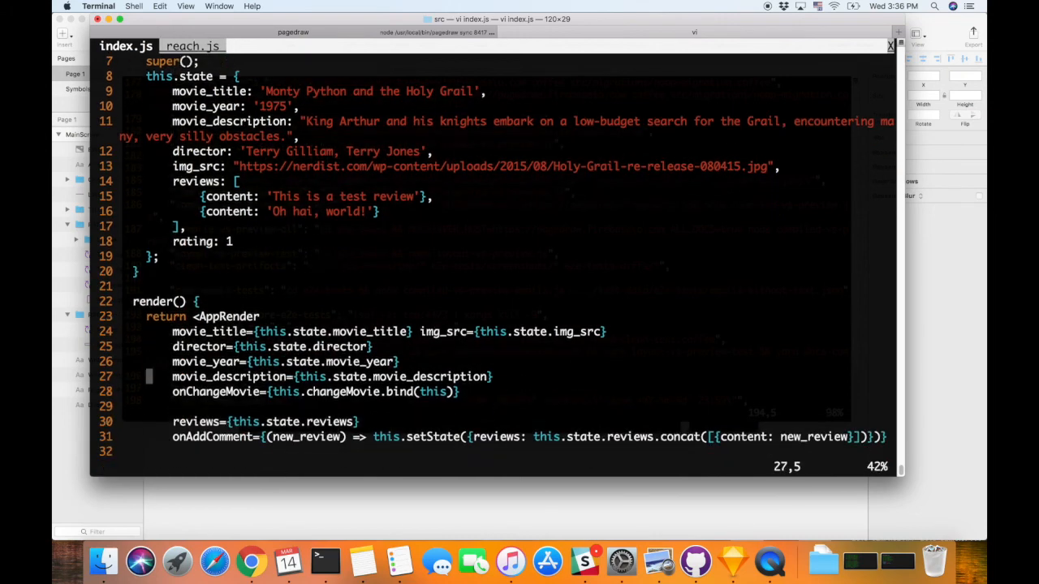
key(j)
key(j)
key(j)
key(j)
key(k)
key(k)
key(k)
key(d)
key(d)
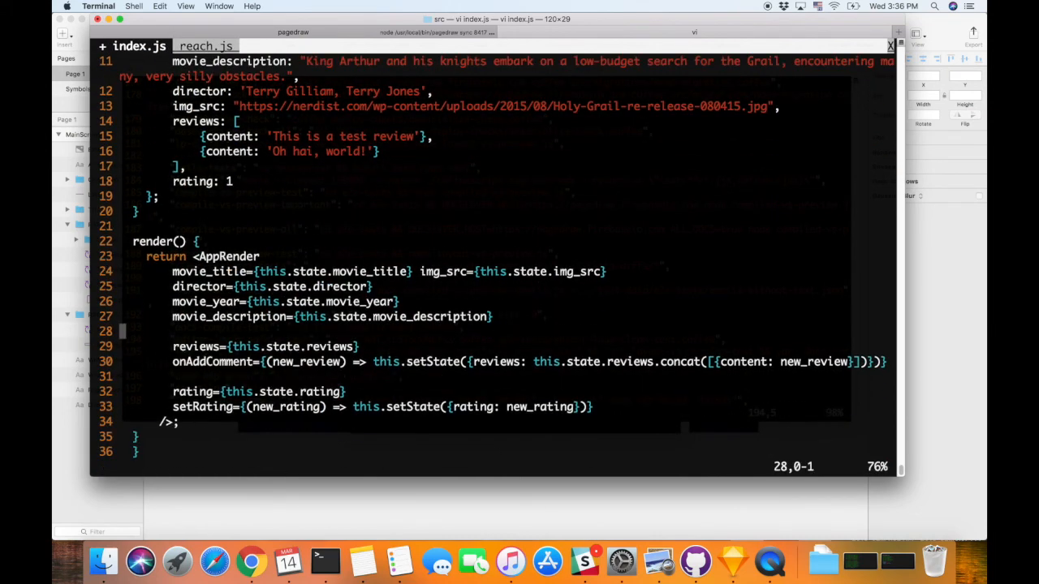
- Delete the surplus closing brace after the render method in index.js and save the file
text(:w)
key(Return)
key(j)
key(j)
key(j)
key(j)
key(j)
key(j)
key(j)
text(:w)
key(Return)
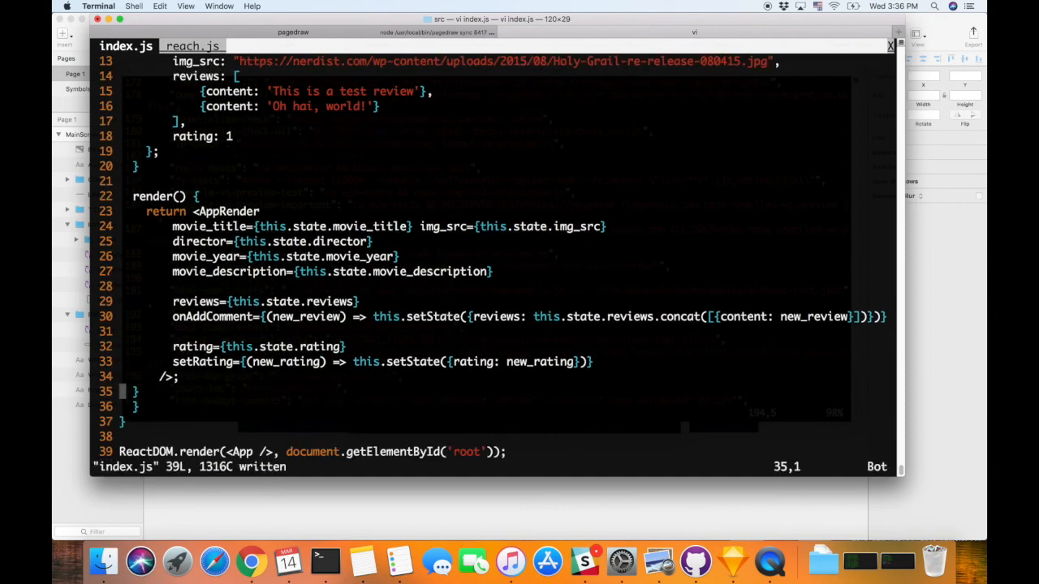
key(k)
key(k)
key(k)
key(k)
key(k)
key(j)
key(j)
key(j)
key(j)
key(j)
key(j)
key(j)
key(j)
key(j)
key(j)
key(d)
key(d)
text(:w)
key(Return)
- Review the AppRender props in the render method of index.js and save the file again
key(k)
key(k)
key(k)
key(k)
key(k)
key(k)
key(k)
key(k)
key(k)
key(k)
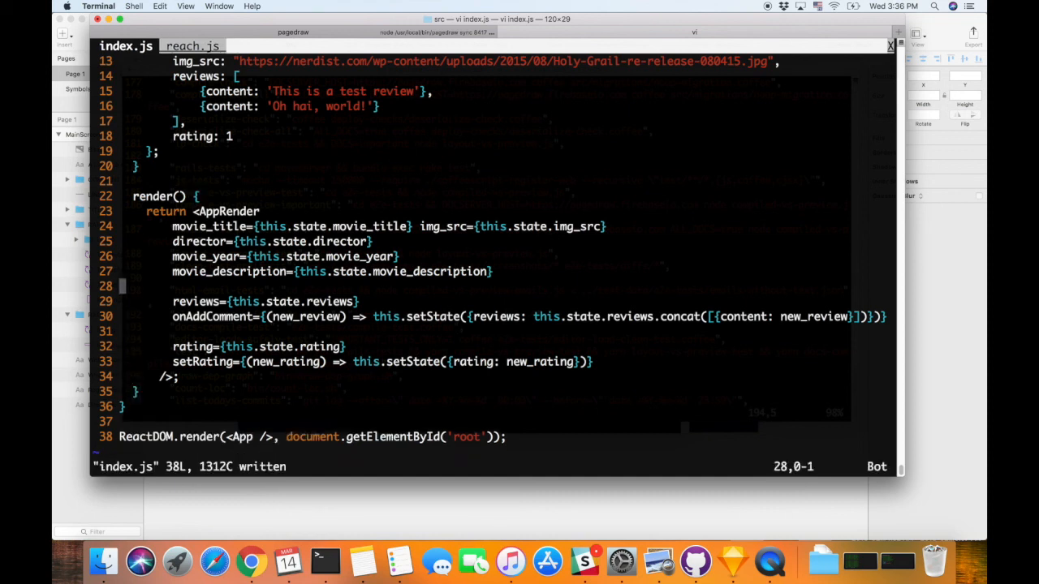
key(j)
key(j)
key(j)
key(j)
text(:w)
key(Return)
- Switch to the React App page in Chrome, examine its error message, and compare it with the reviews entries in the index.js state
key(ctrl+Right)
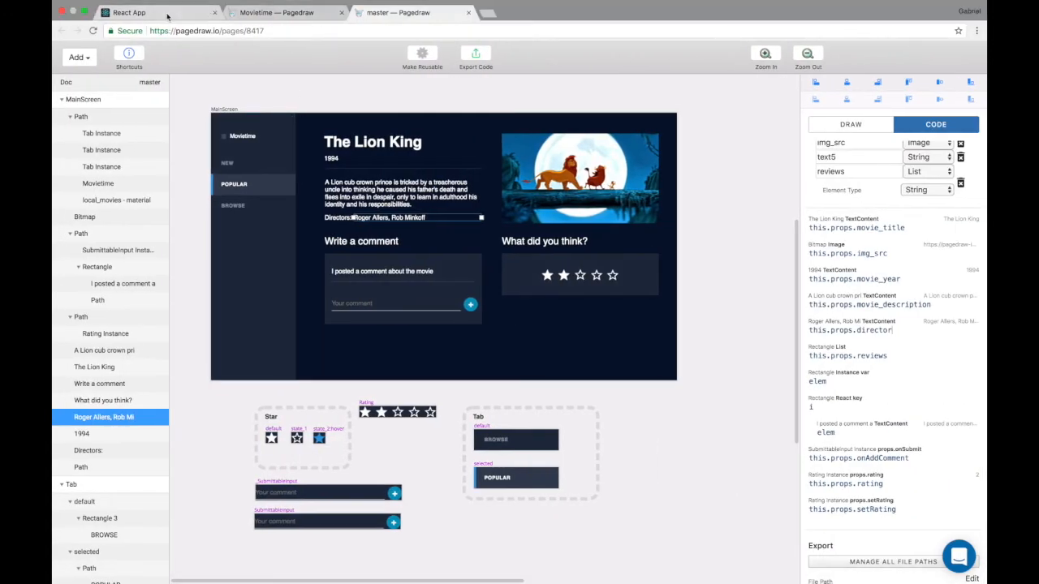
click(166, 14)
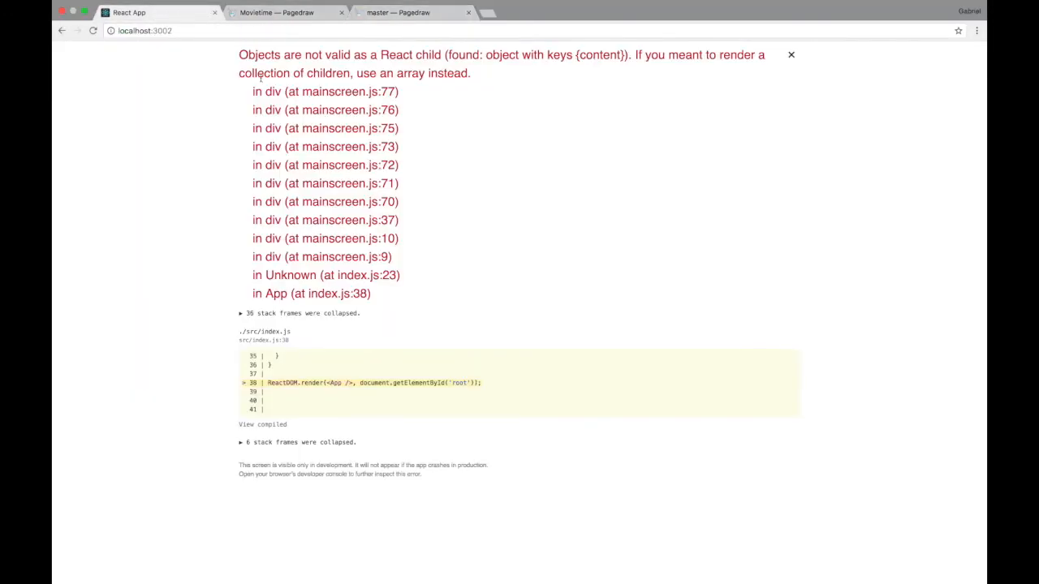
key(super+l)
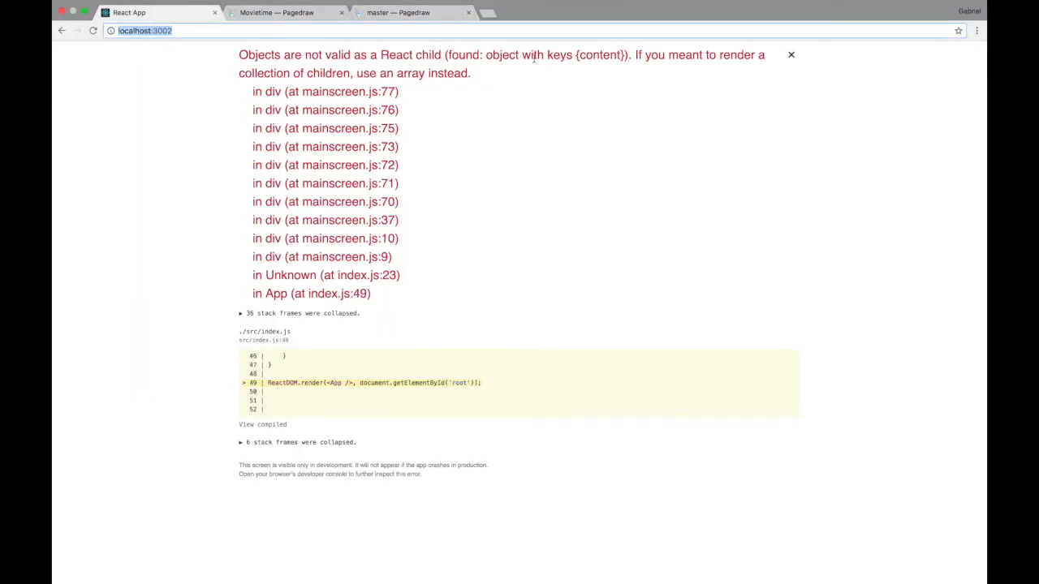
drag(574, 55, 621, 59)
key(super+Tab)
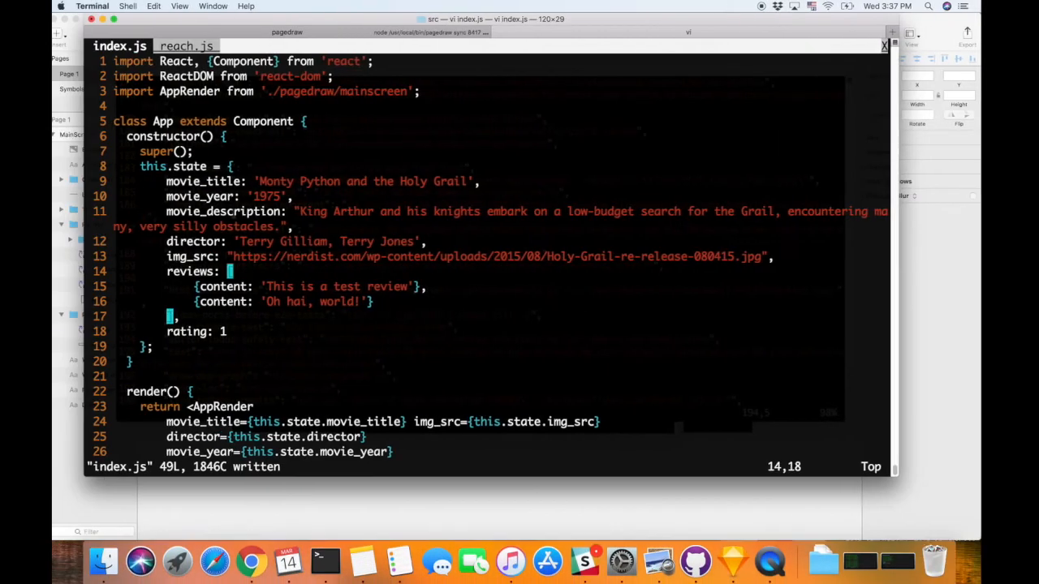
drag(175, 275, 245, 290)
- Switch to the Pagedraw master document and set the posted comment text's data binding to elem.content
key(super+Tab)
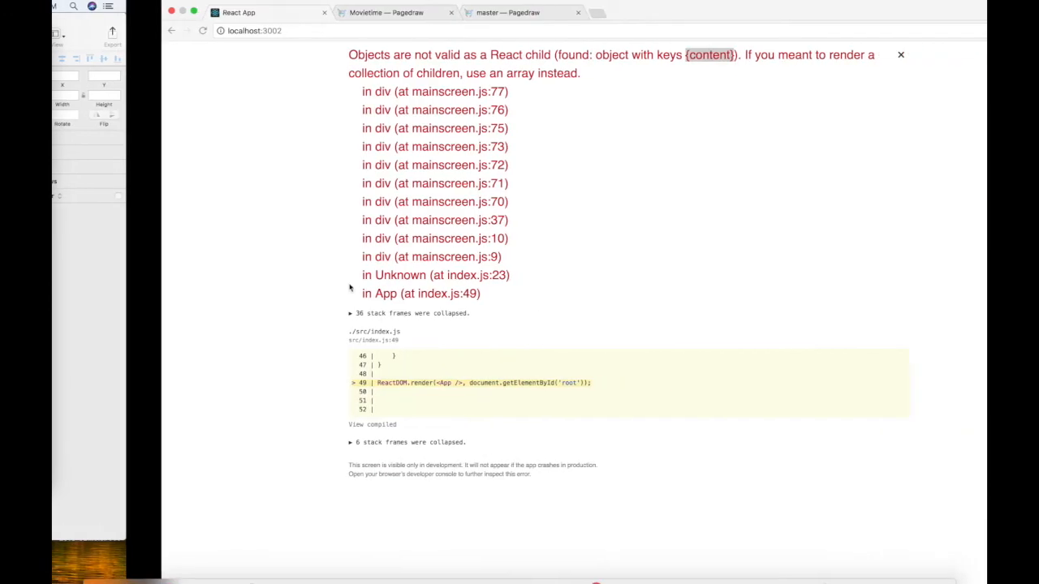
click(396, 13)
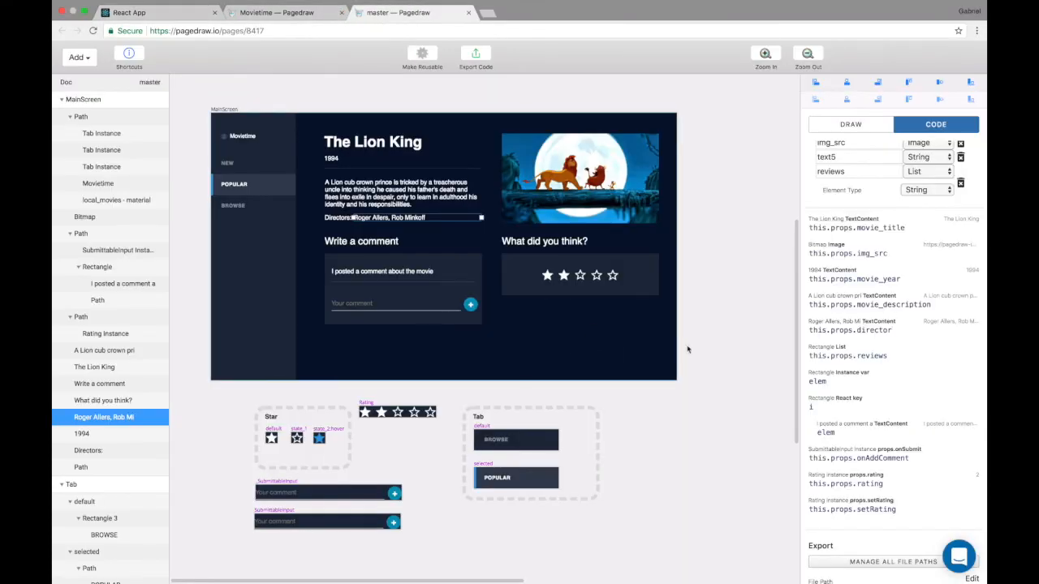
scroll(851, 417, down, 1)
drag(841, 417, 810, 420)
scroll(412, 274, up, 5)
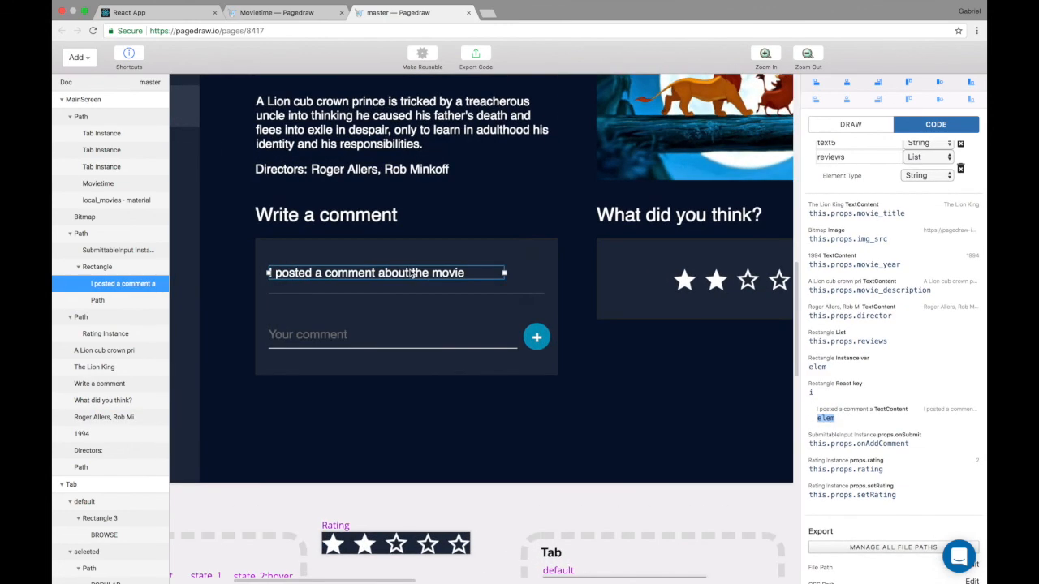
scroll(400, 274, up, 3)
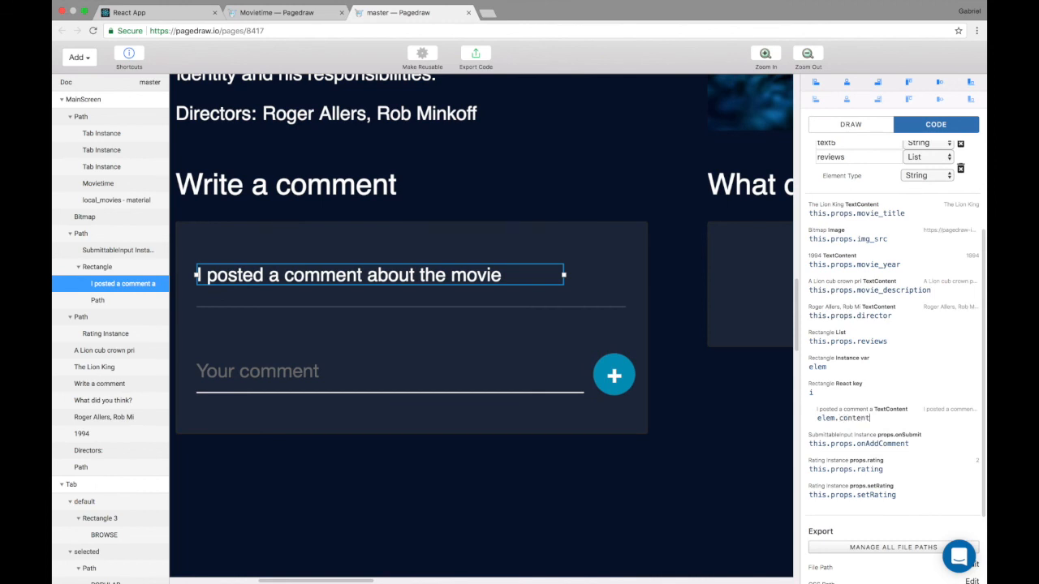
- Check the rendered React App page against the movie state values in index.js
click(138, 13)
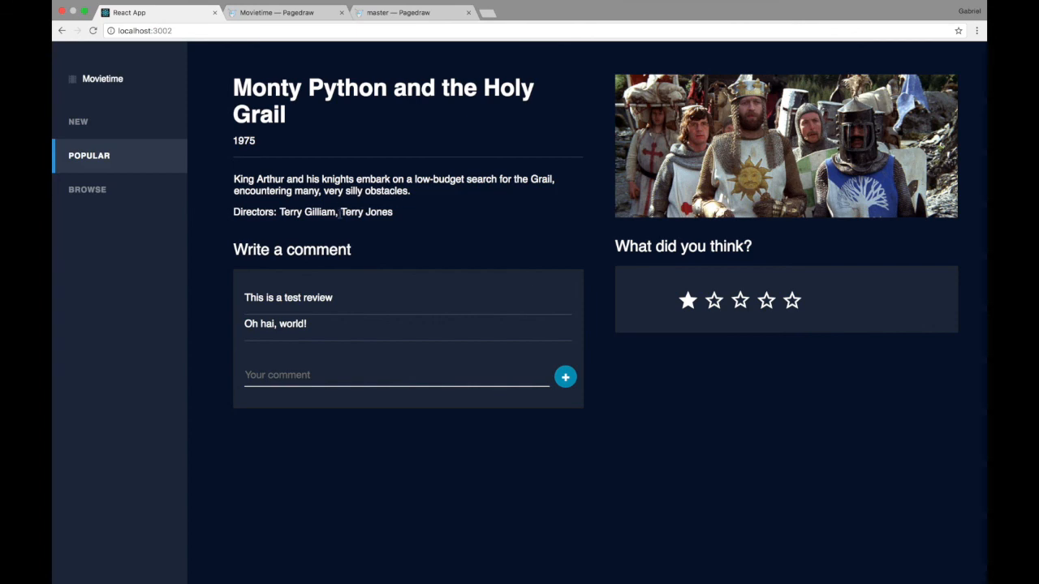
key(ctrl+Left)
click(204, 155)
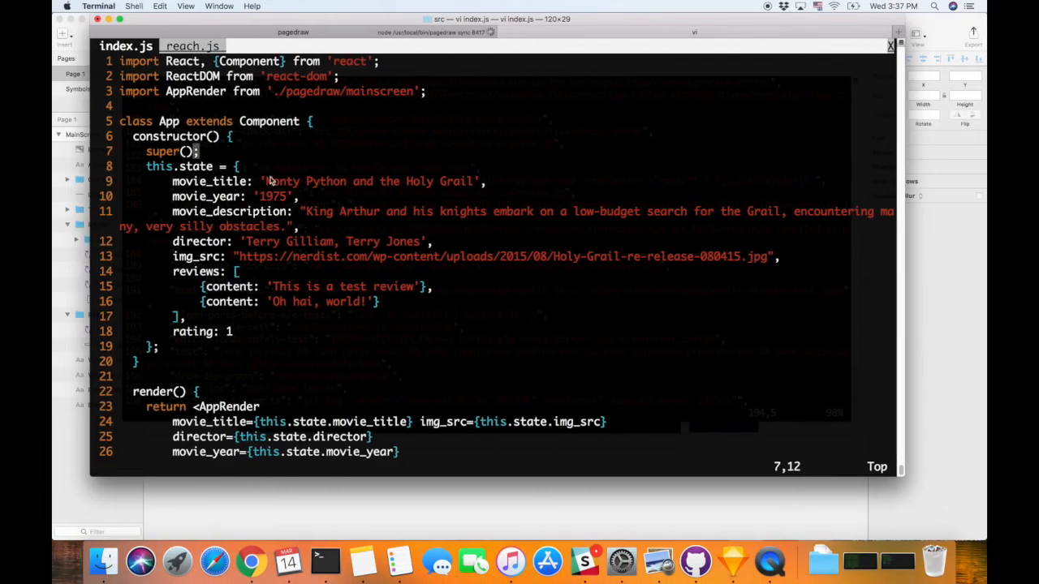
drag(271, 180, 470, 275)
key(ctrl+Right)
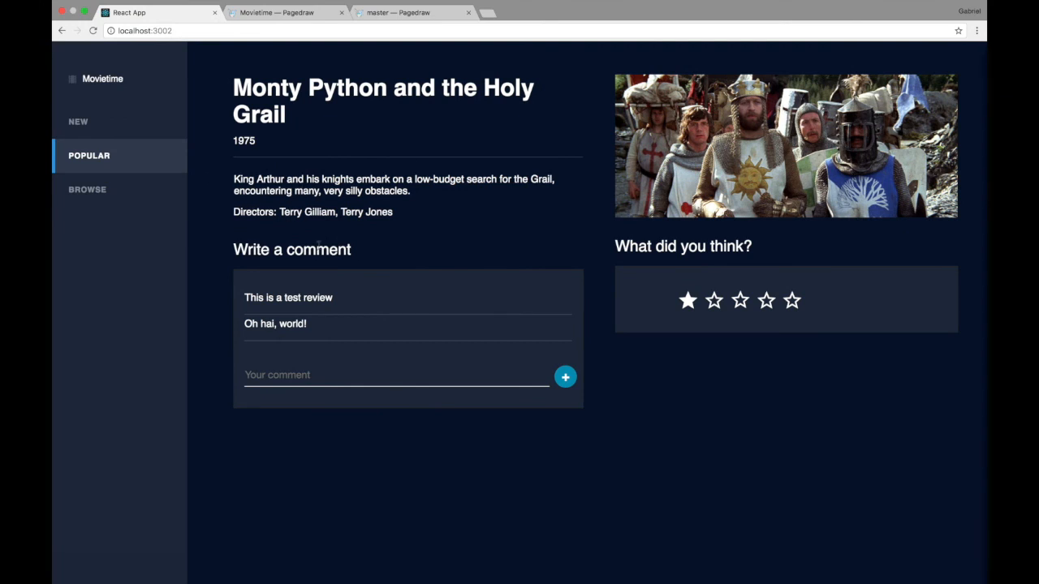
- Submit the comments "kasdlfal kjdfkl dj adsf" and "Hello world!" on the movie page
text(kasdlfal kjdfkl dj adsf)
key(Return)
text(asdf)
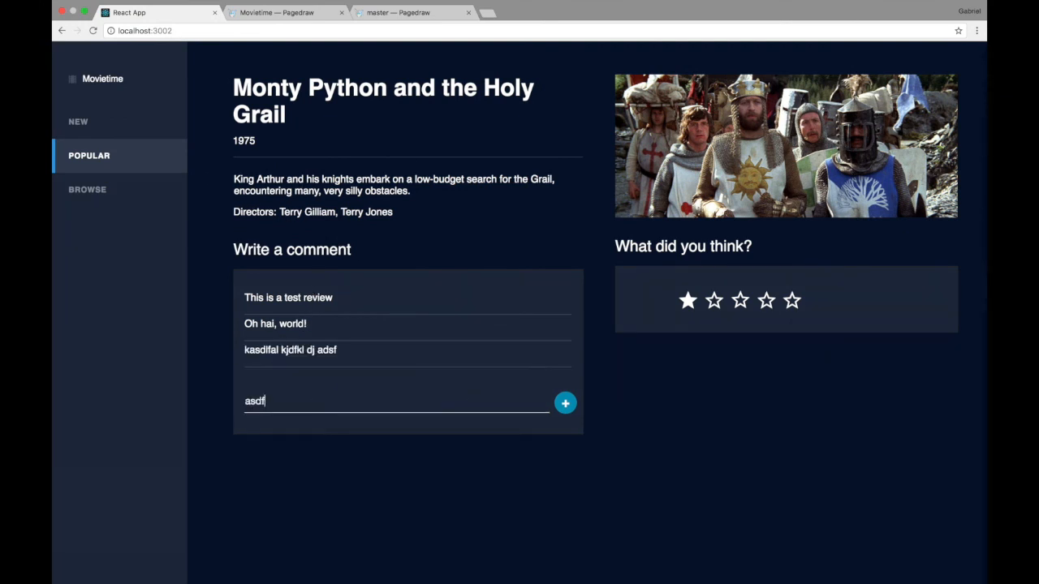
text( sdf asd f)
key(super+a)
text(Hello world!)
key(Return)
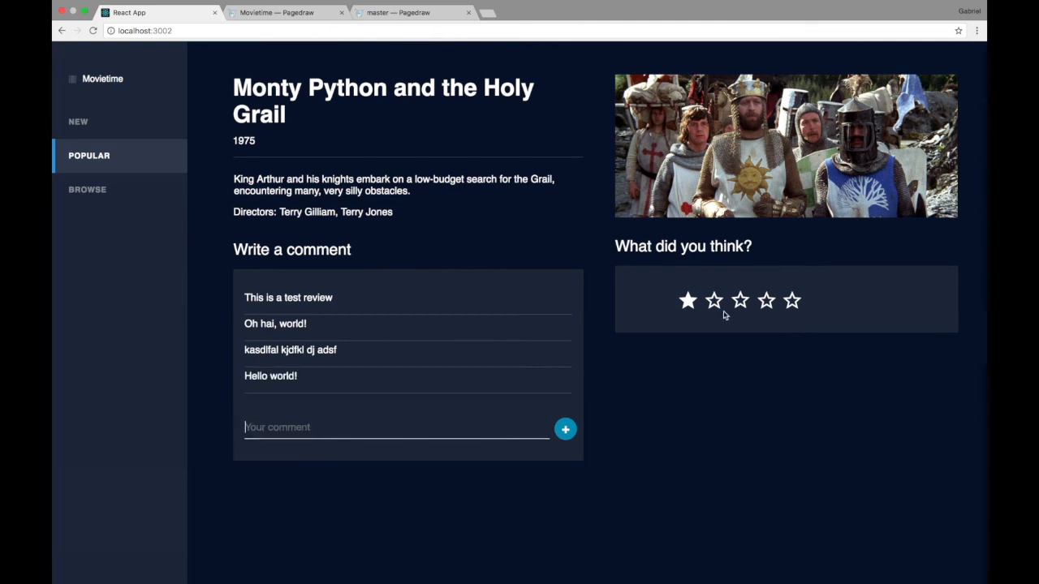
- Test the movie rating by choosing three stars and returning it to one star
click(742, 306)
click(688, 301)
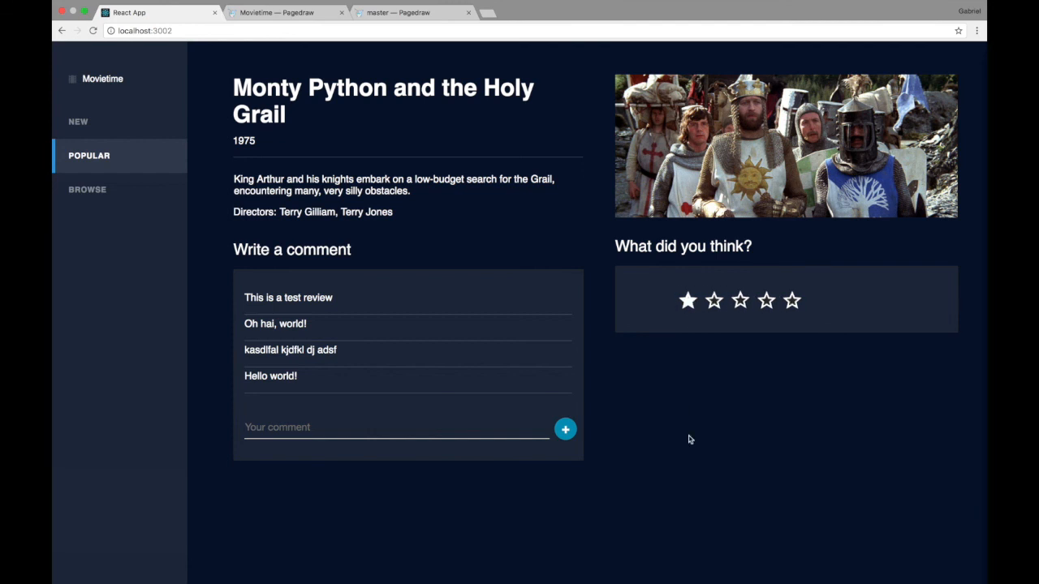